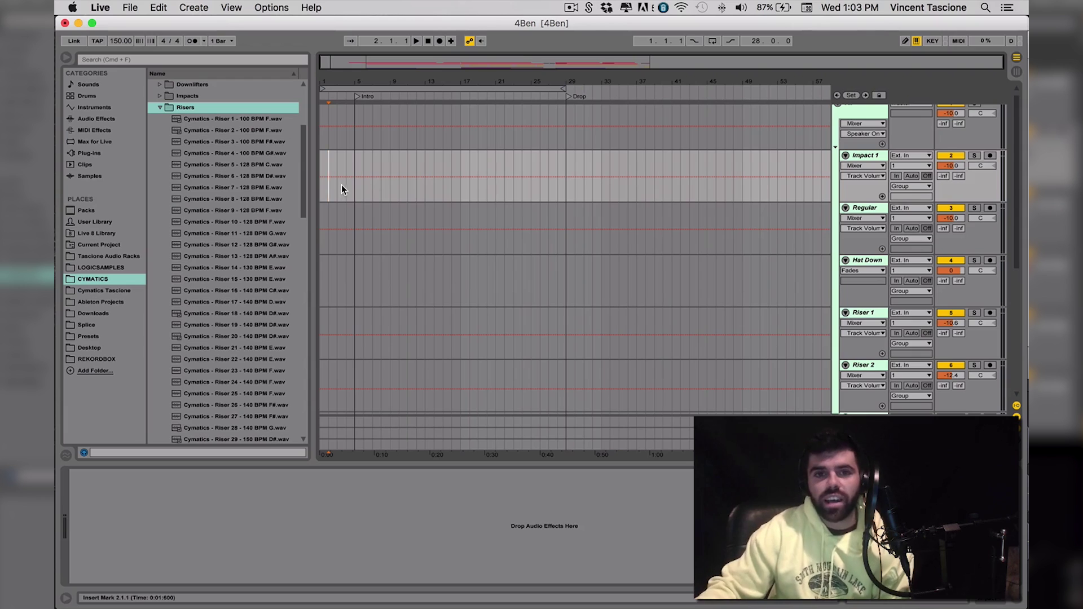
Undo the last deletion to restore the clips on the Fx group's tracks
scroll(386, 183, up, 3)
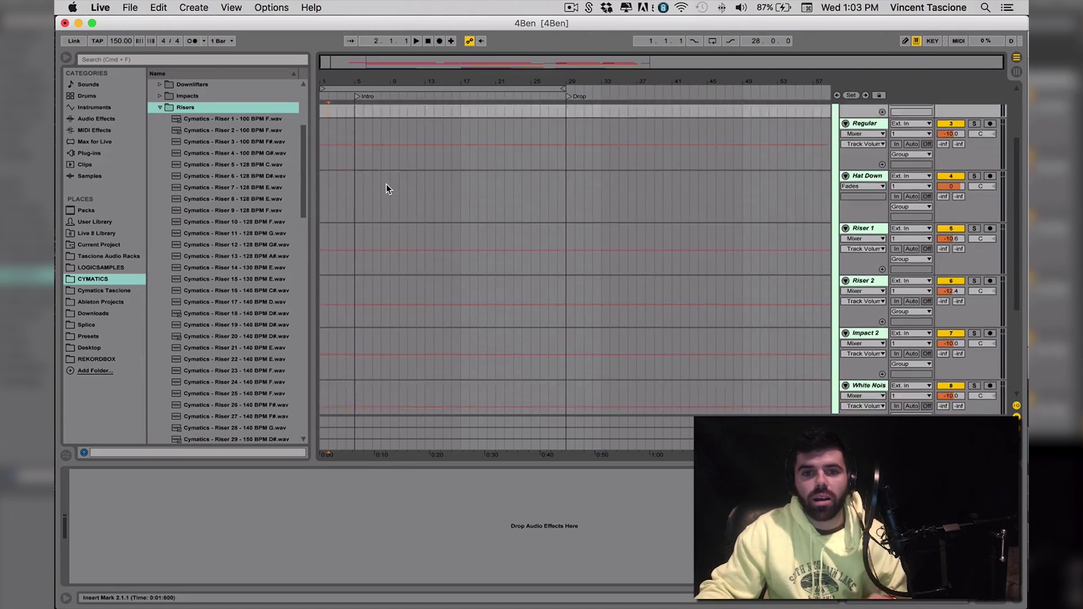
scroll(386, 184, down, 3)
scroll(485, 248, up, 10)
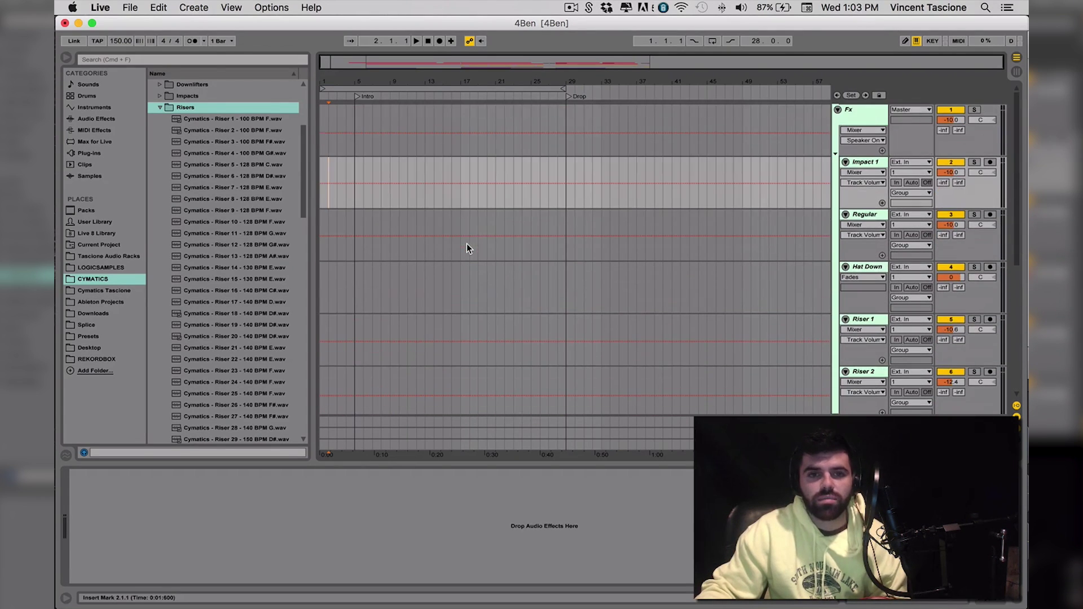
key(super+z)
click(341, 167)
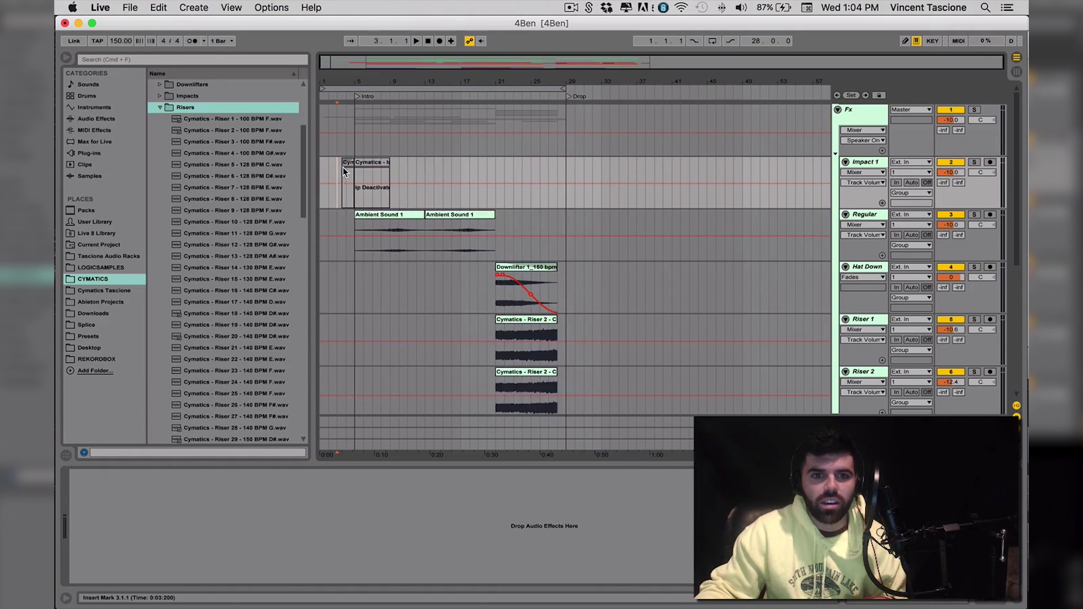
scroll(344, 168, down, 5)
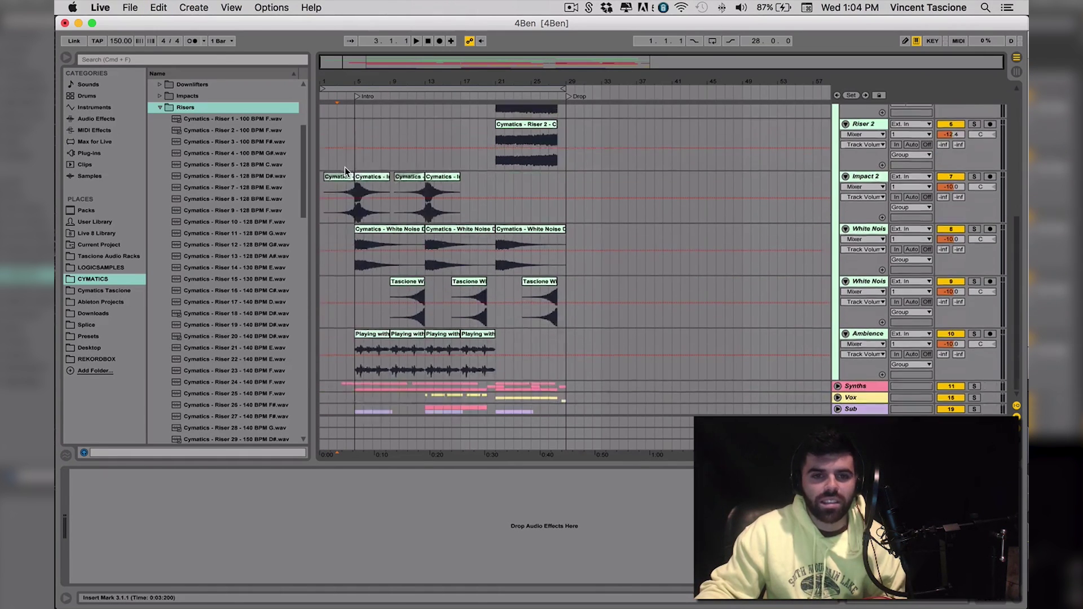
Play the arrangement from 1.3.1 through to the Drop marker and look over the clips on the Fx tracks
click(324, 188)
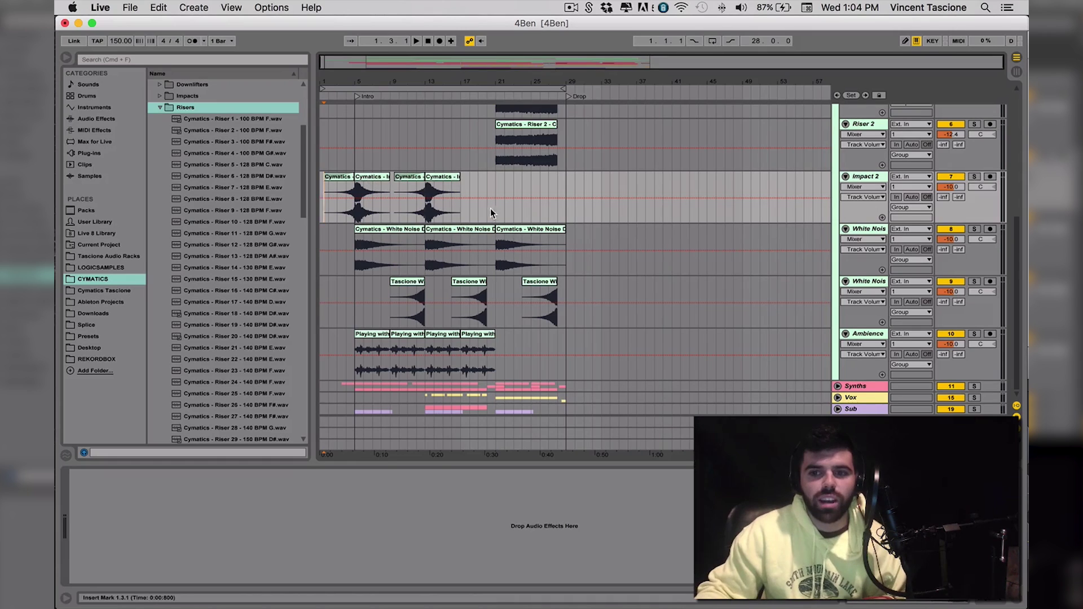
scroll(412, 225, up, 8)
key(space)
scroll(355, 222, down, 5)
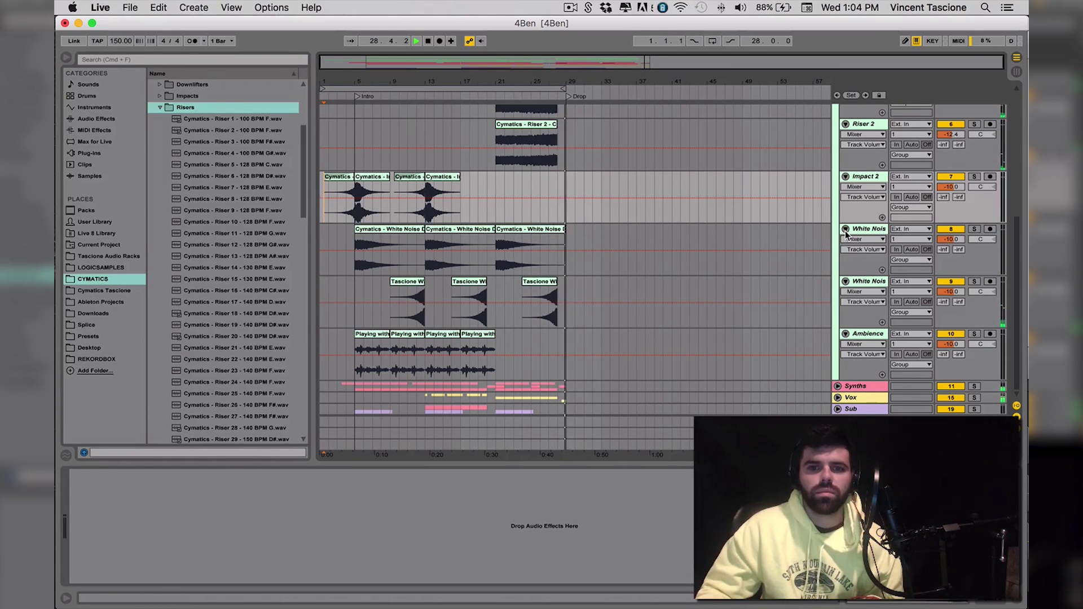
scroll(845, 231, up, 8)
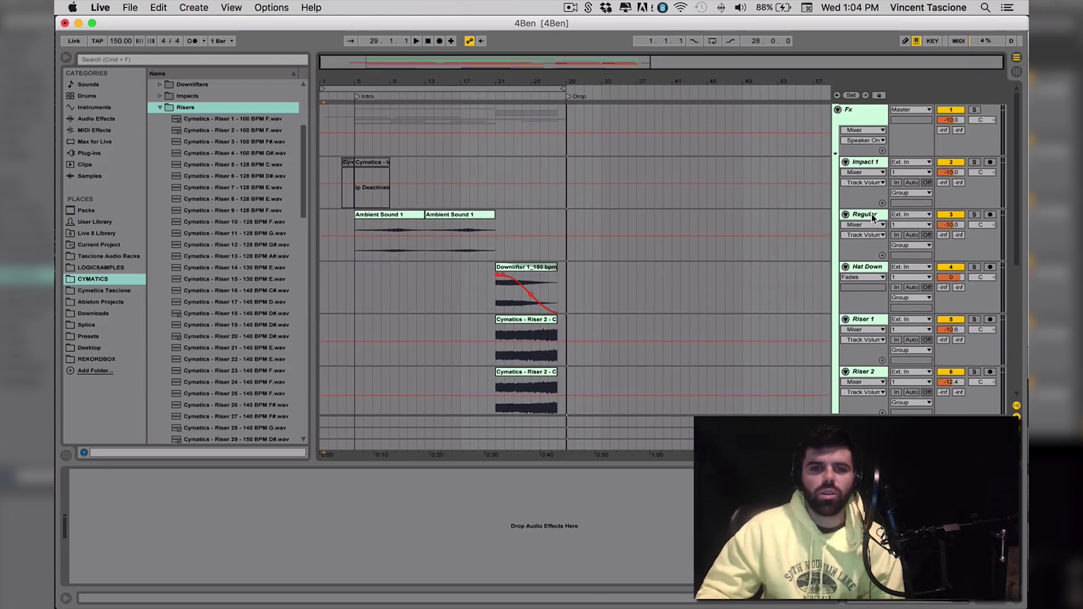
scroll(506, 181, down, 8)
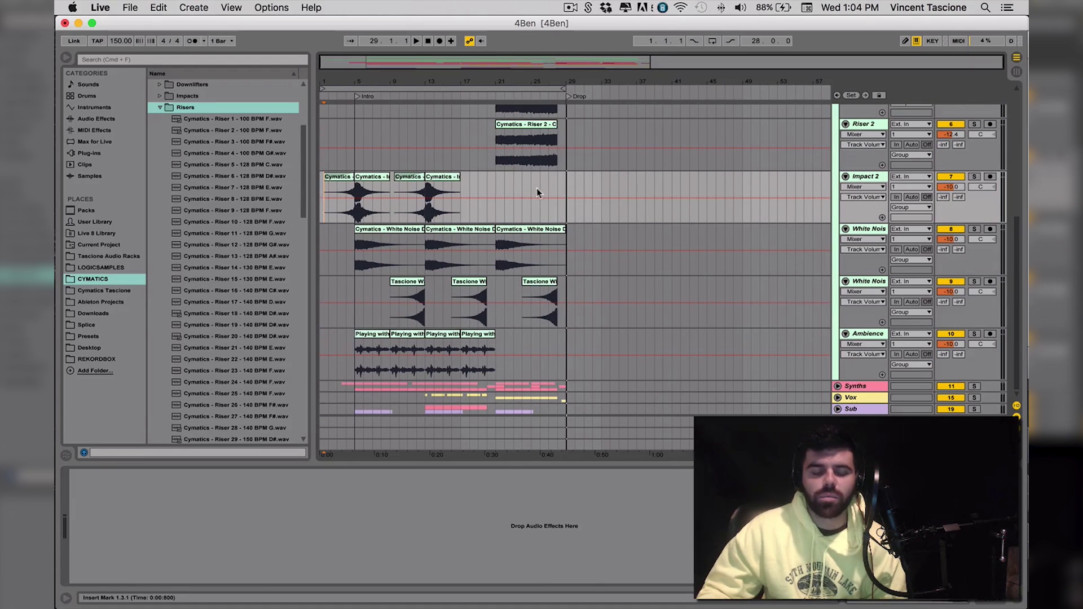
scroll(679, 252, up, 8)
scroll(704, 280, down, 8)
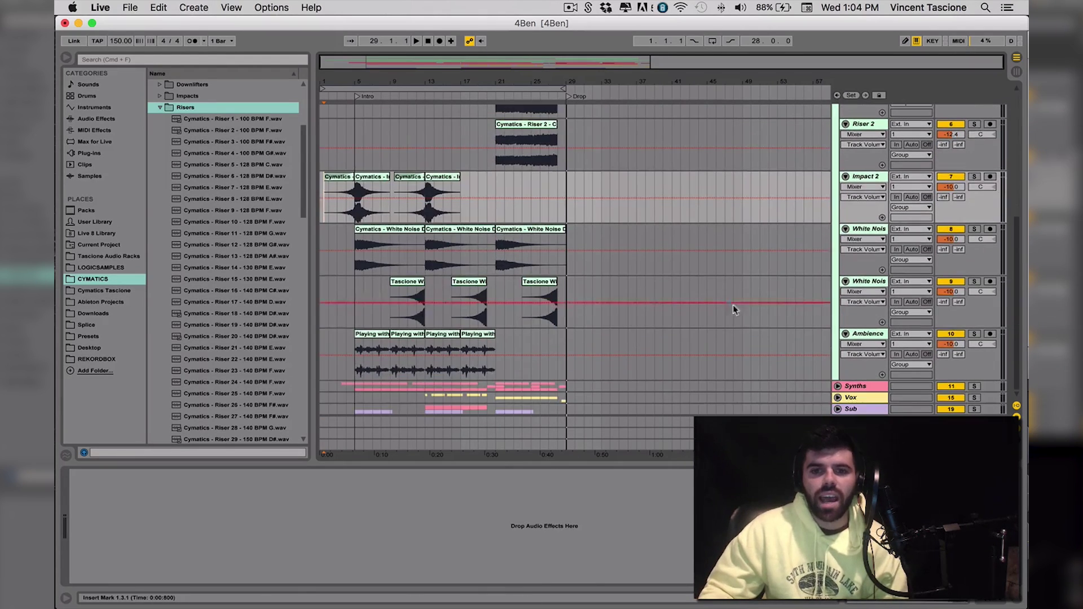
Unfold the Synths group and highlight the Chords track's clips from bar 5 to bar 29
click(838, 387)
scroll(718, 358, down, 6)
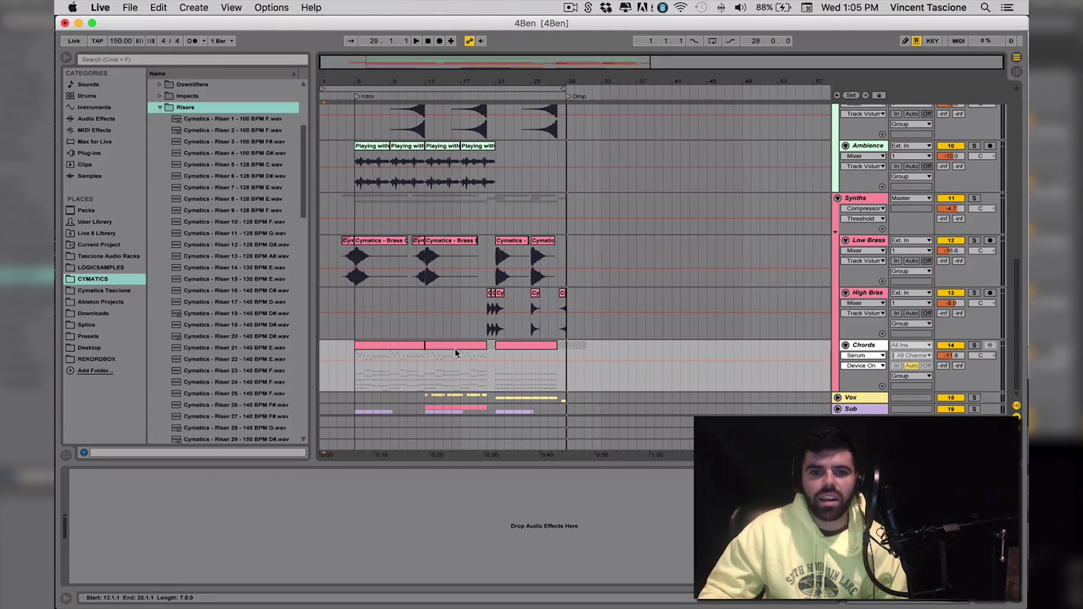
drag(350, 371, 573, 364)
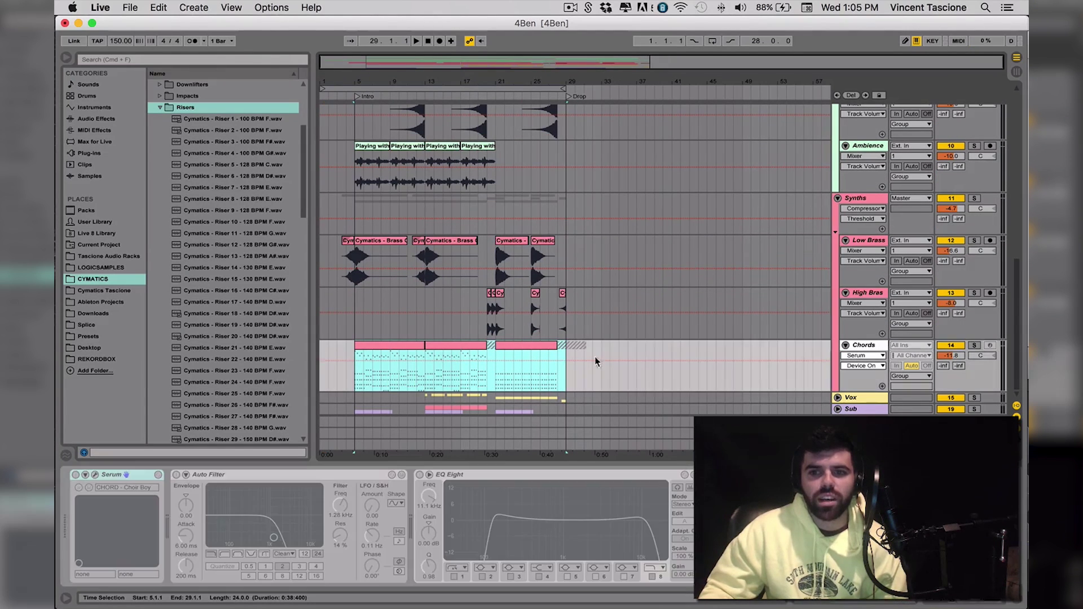
click(575, 330)
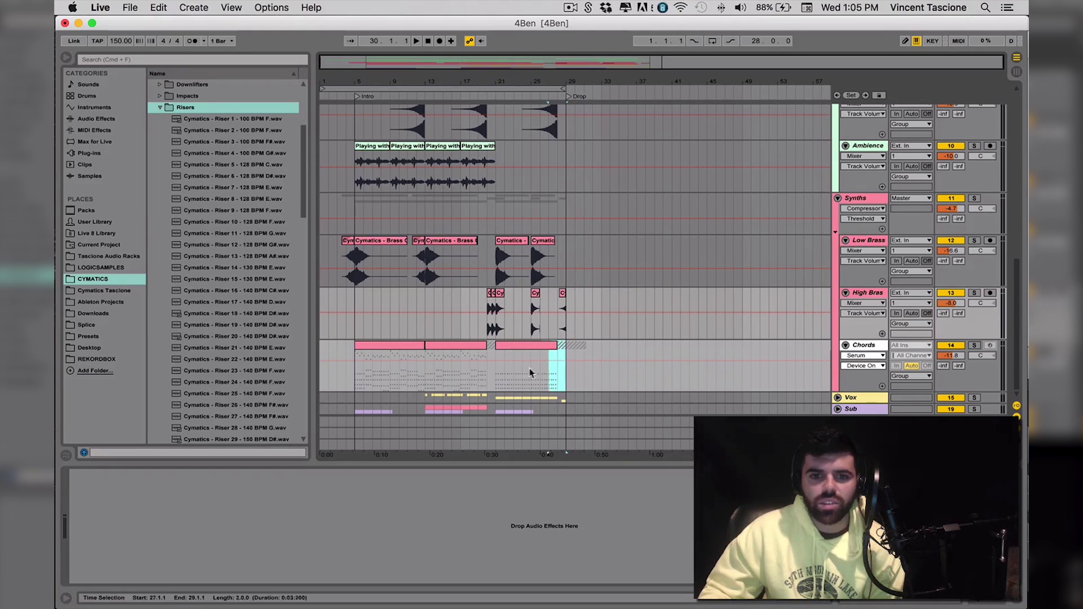
drag(563, 372, 356, 374)
Unfold the Sub group and show the device chain of the Chord Bass track
click(837, 409)
scroll(706, 368, down, 4)
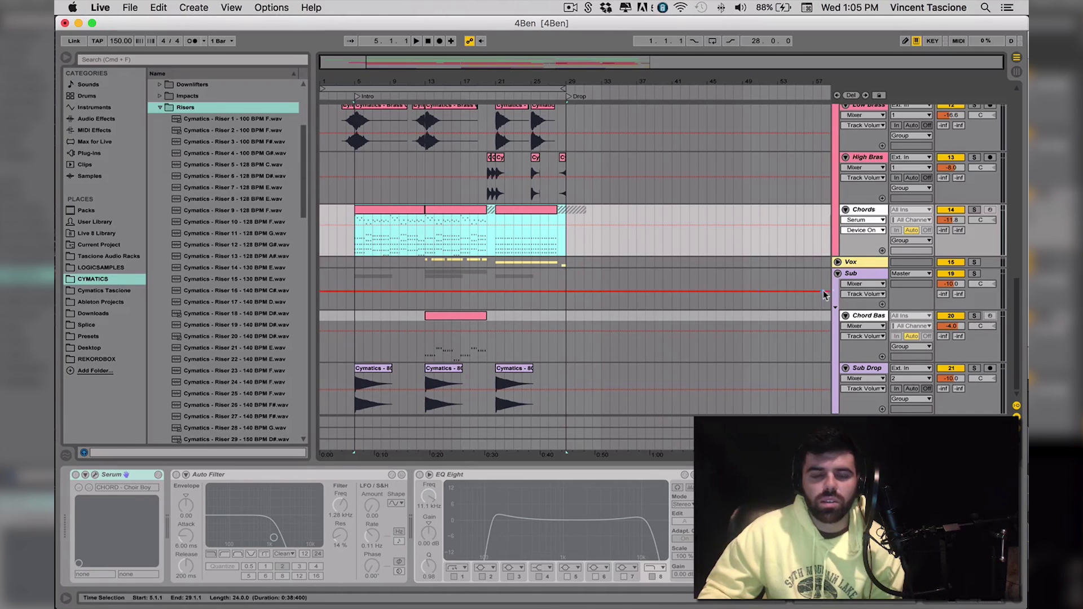
click(866, 317)
Unfold the Vox group, highlight its vocal melody, build and pre-drop clips, and fold the group again
click(838, 262)
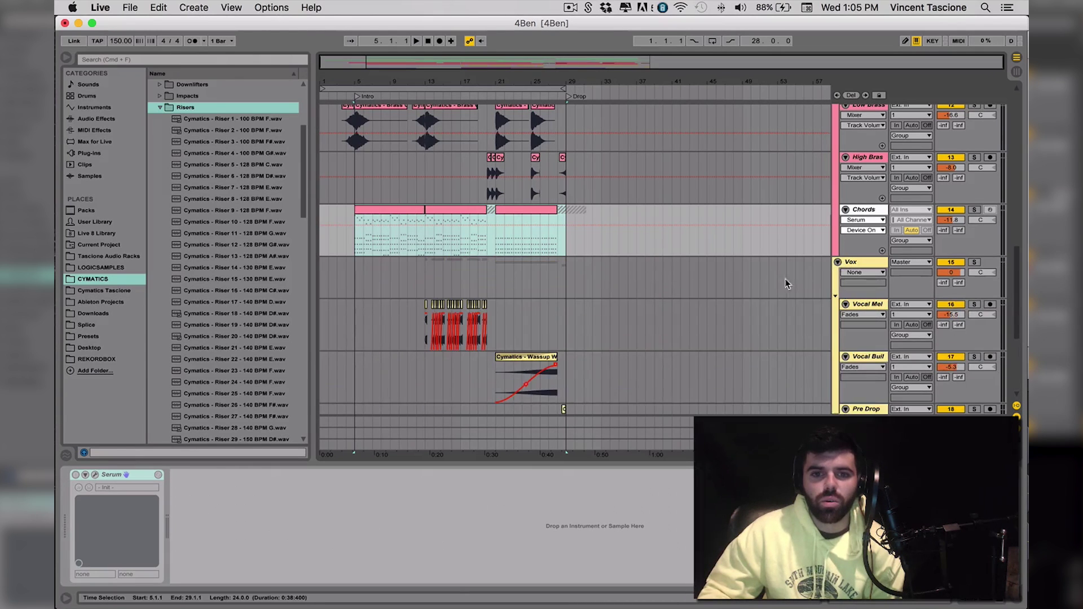
scroll(789, 282, down, 2)
mouse_move(411, 267)
mouse_down()
mouse_move(488, 268)
mouse_move(561, 326)
mouse_move(565, 351)
mouse_up()
click(506, 266)
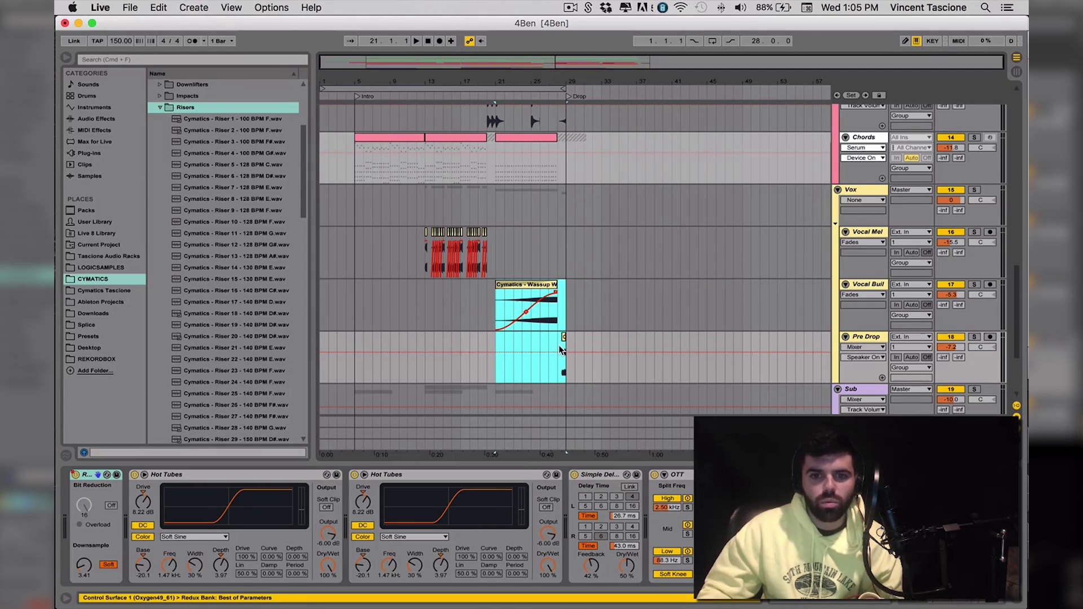
click(838, 190)
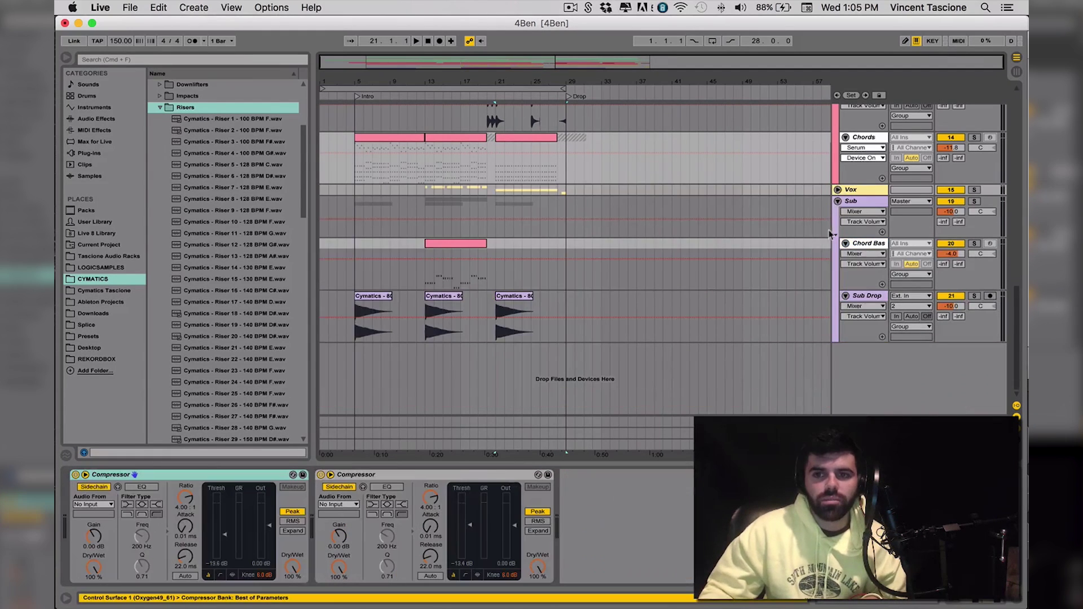
Look over the track layout and fold the Synths and Sub groups
scroll(821, 219, up, 10)
scroll(821, 218, down, 2)
scroll(844, 144, up, 2)
scroll(839, 157, down, 10)
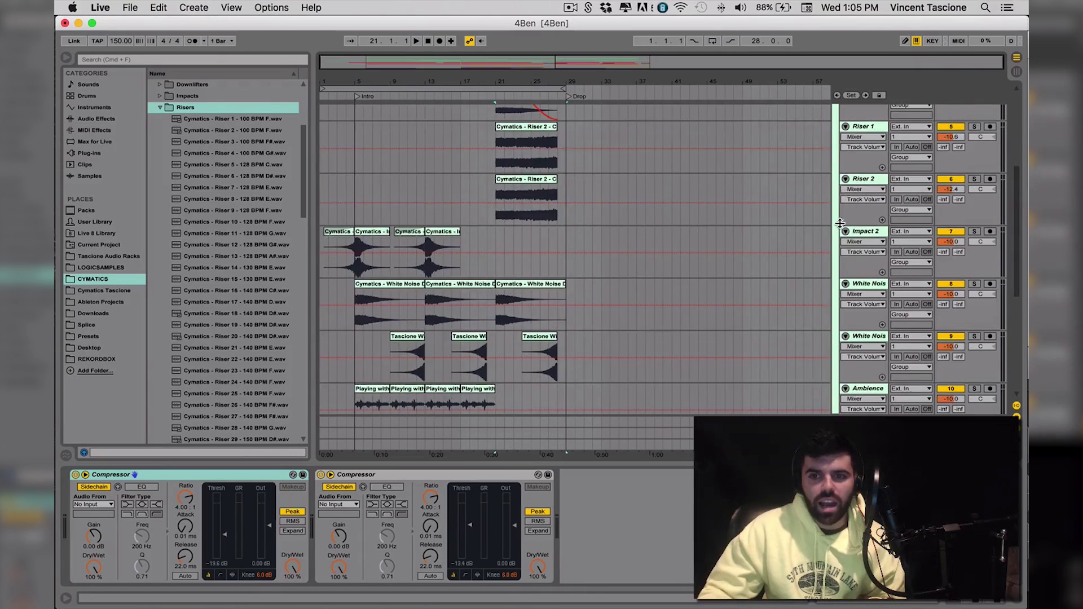
click(842, 207)
click(838, 203)
Delete all clips on the Fx group's tracks, from Impact 1 down to Ambience
scroll(724, 177, up, 10)
drag(587, 190, 319, 370)
key(Delete)
Play the intro from bar 3 without any effects clips, stopping after bar 10
click(337, 343)
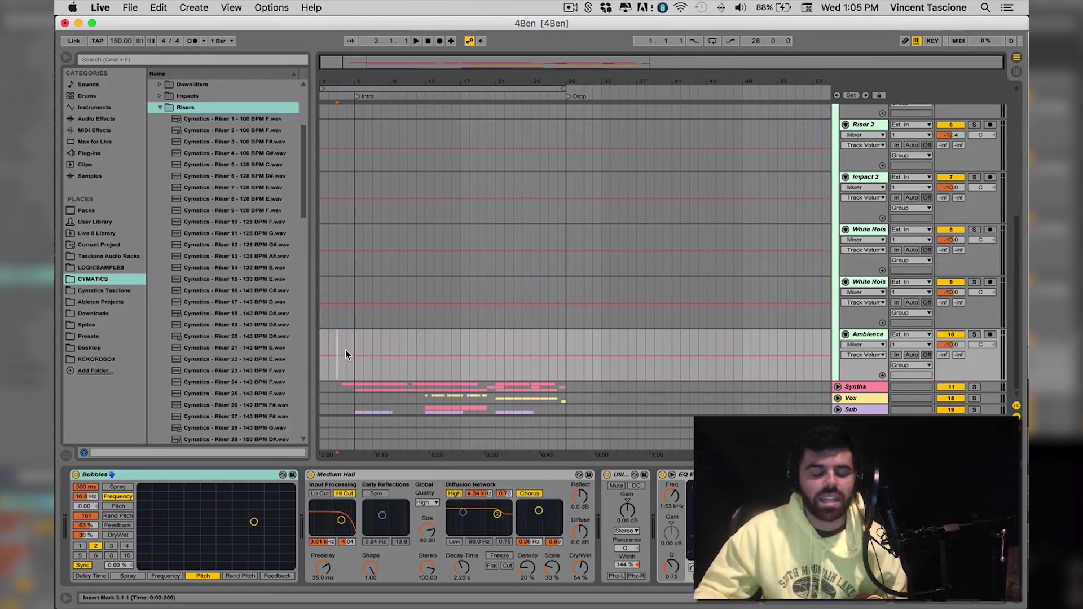
key(space)
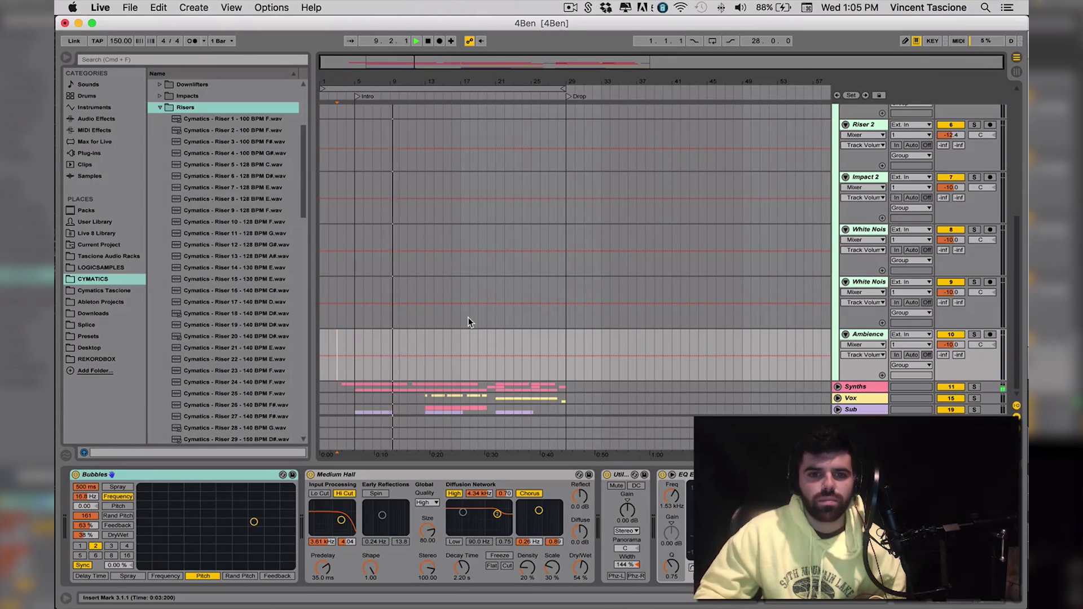
scroll(469, 322, up, 5)
key(space)
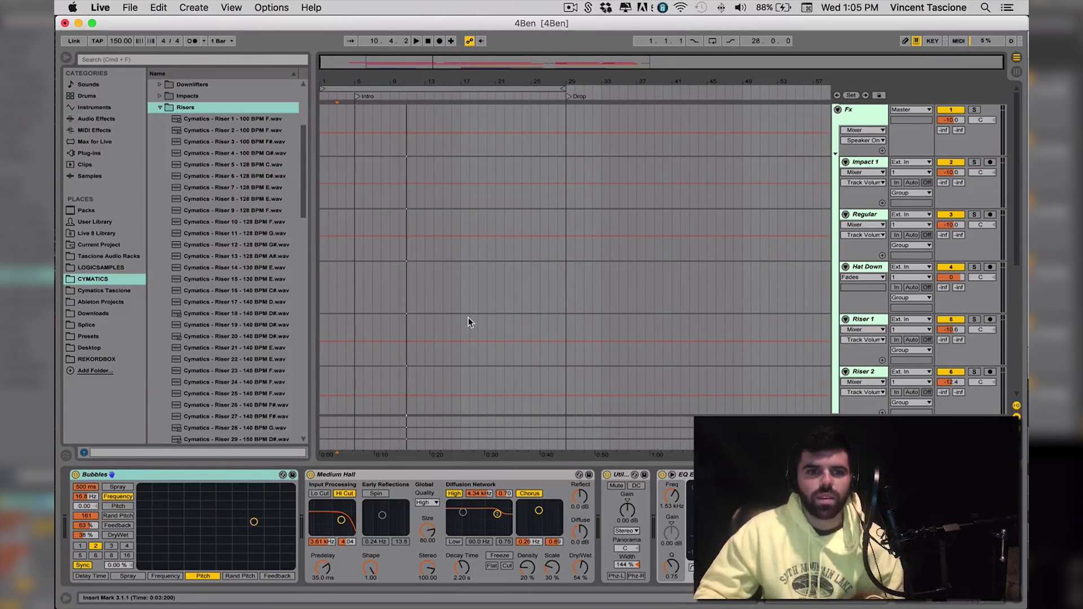
Open the Impacts sample folder and audition Cymatics - Impact 1, 2 and 3
click(159, 96)
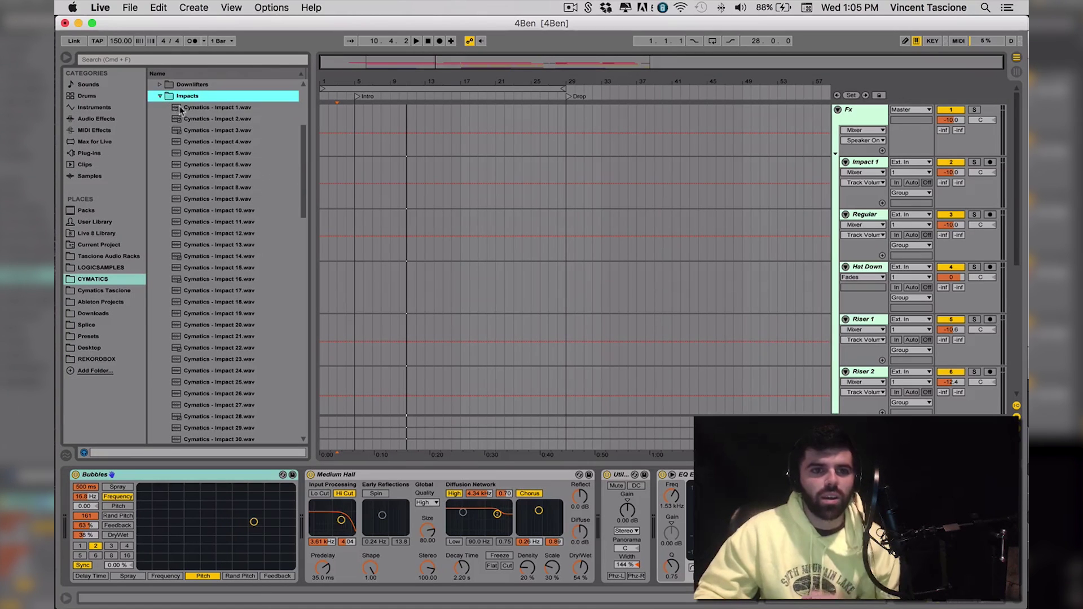
click(177, 108)
click(202, 119)
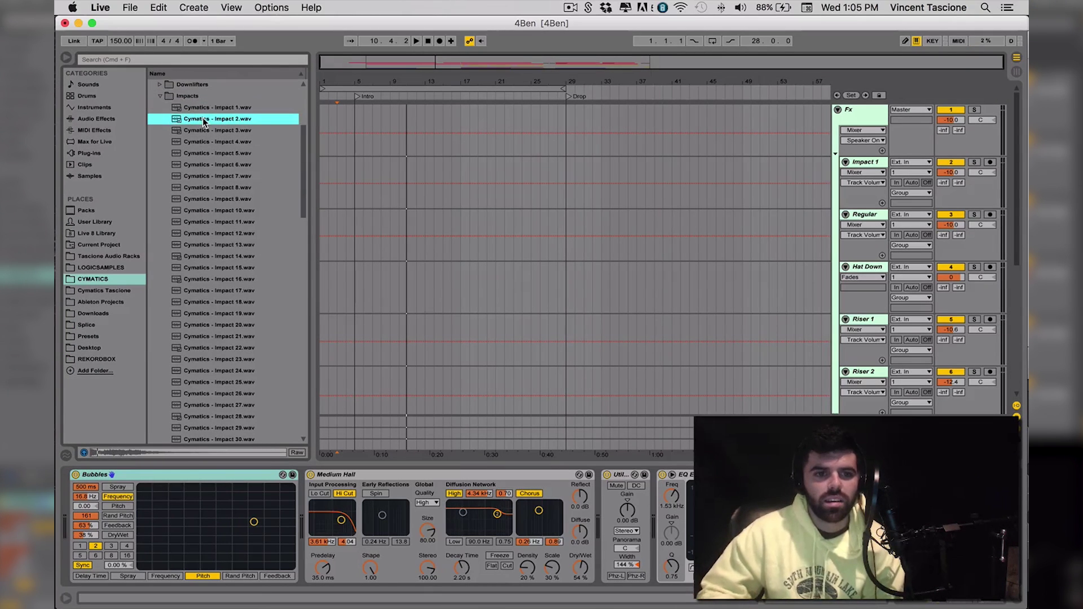
key(Down)
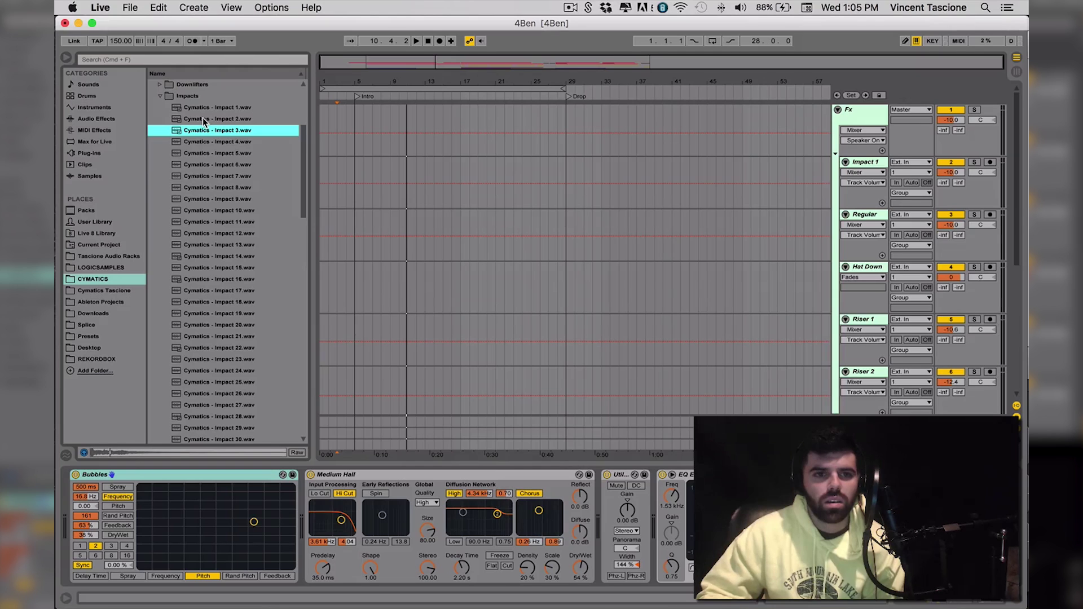
Place Cymatics - Impact 3 on the Impact 1 track at the Intro marker and split the clip at 5.2.1
drag(208, 133, 355, 196)
drag(345, 76, 361, 147)
click(420, 178)
key(super+e)
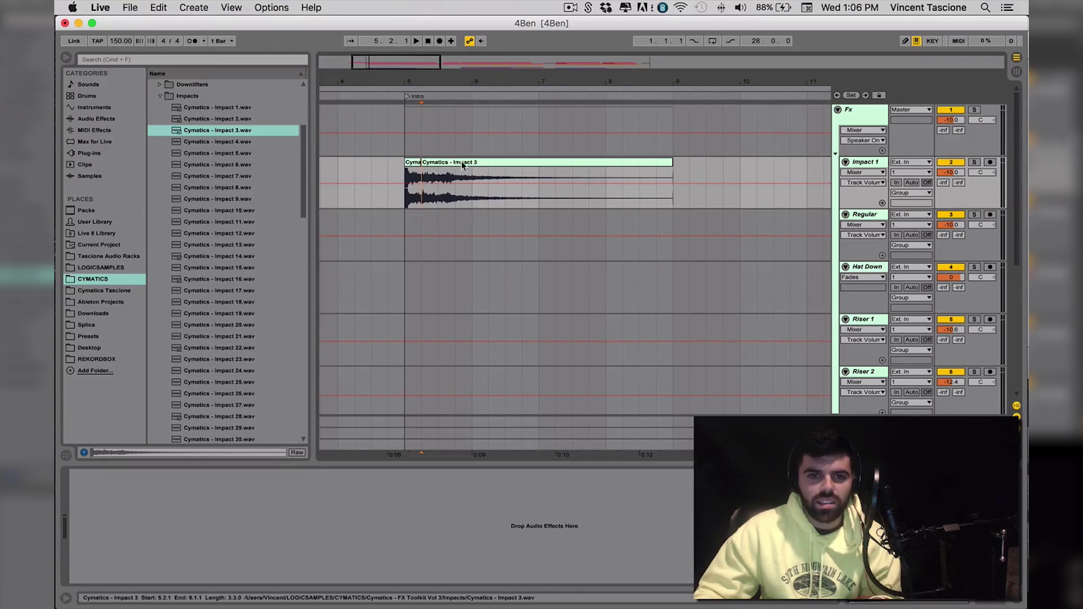
Copy the tail of the Impact 3 clip to 1.2.1–5.1.1, directly before the Intro marker, and reverse the copy
scroll(468, 163, left, 5)
drag(675, 159, 425, 157)
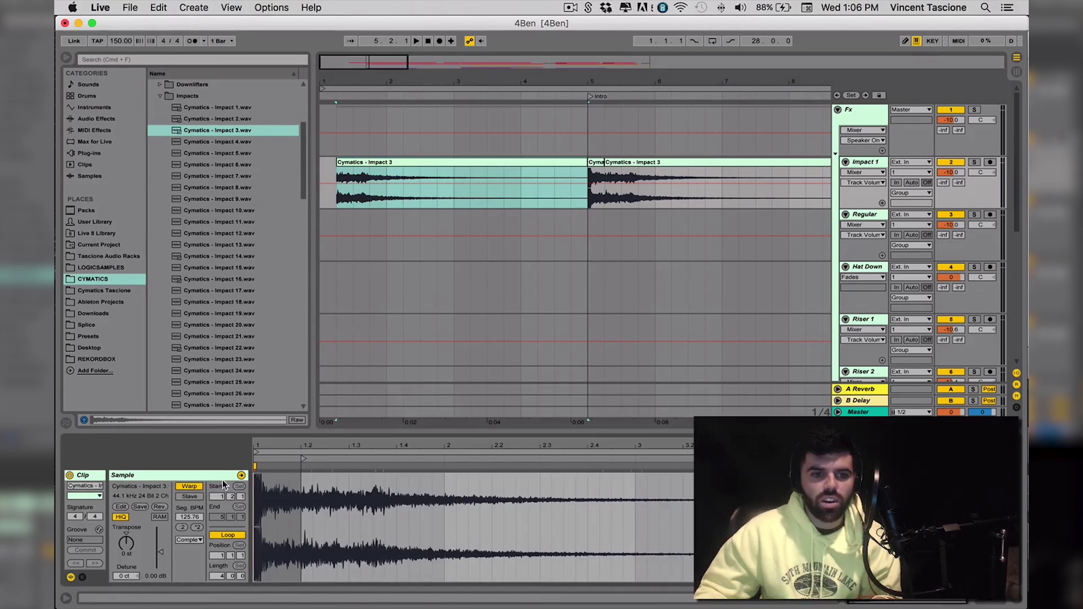
click(163, 507)
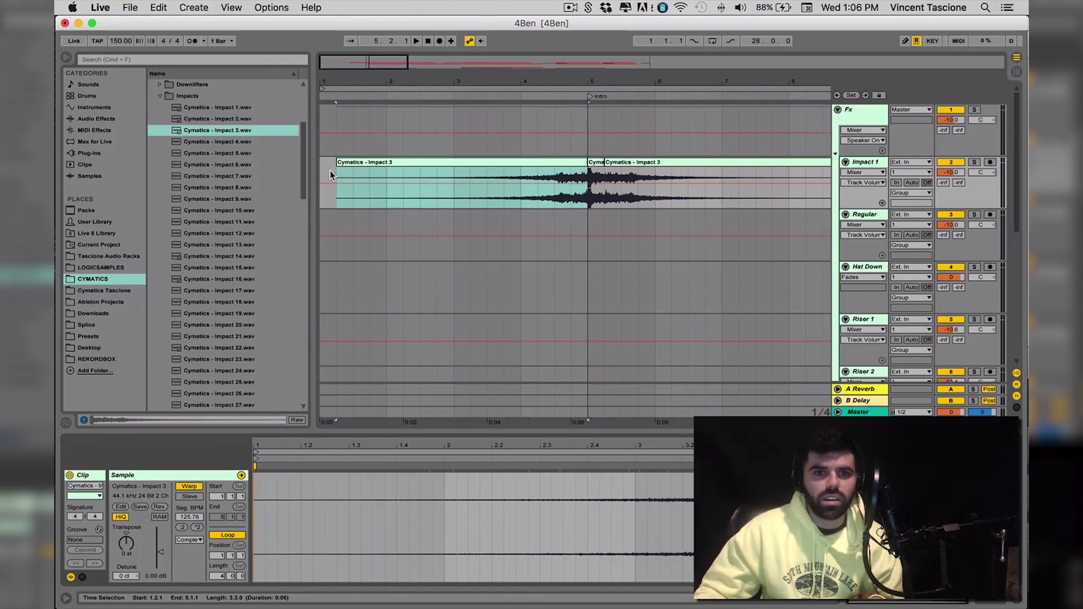
drag(502, 86, 441, 86)
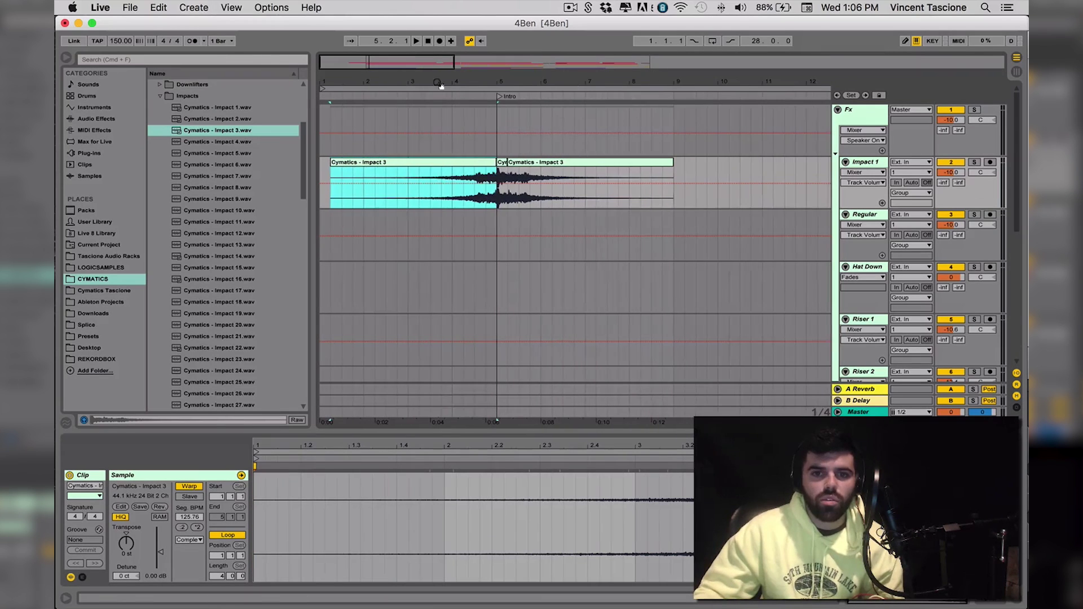
Play from 3.3.1 to hear the reversed Impact 3 lead into the Intro hit
click(503, 163)
drag(497, 64, 501, 77)
key(space)
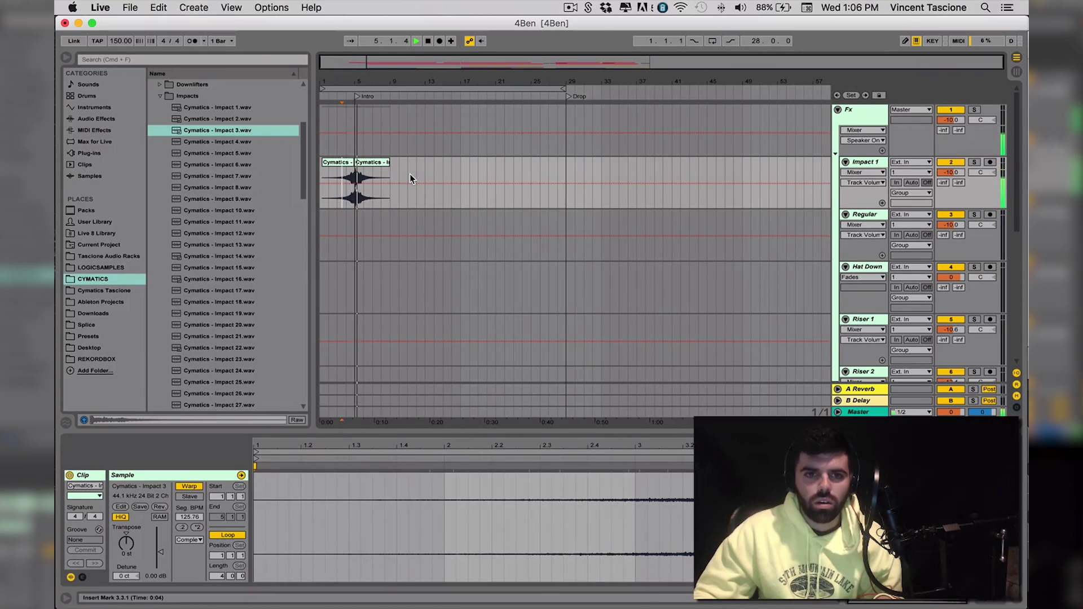
key(space)
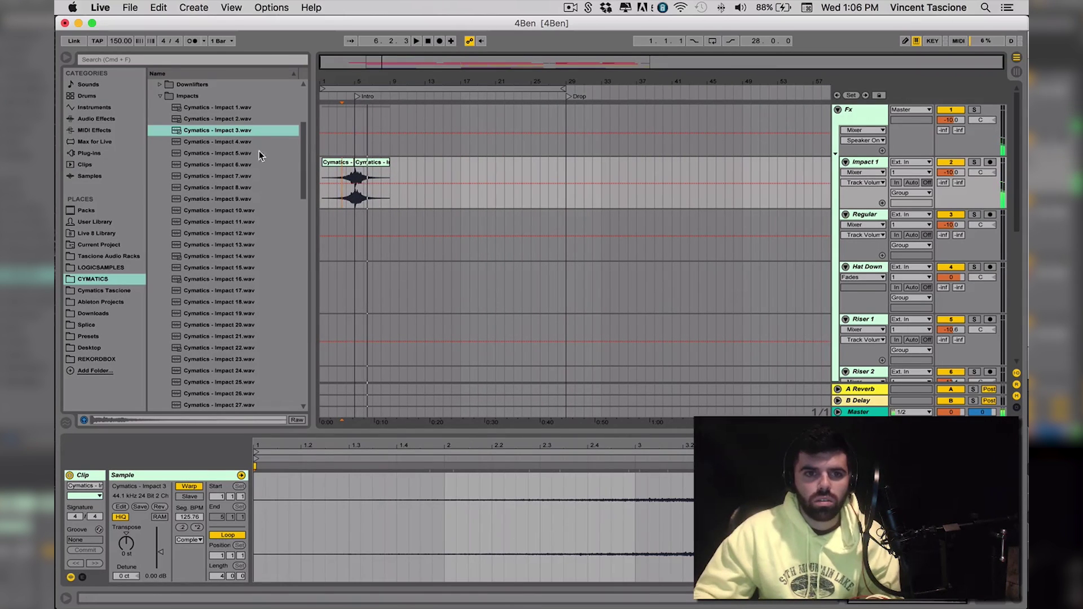
Audition Cymatics - Impact 5 and 6, and place Impact 6 on the Impact 1 track over the existing clips at the Intro marker
click(250, 153)
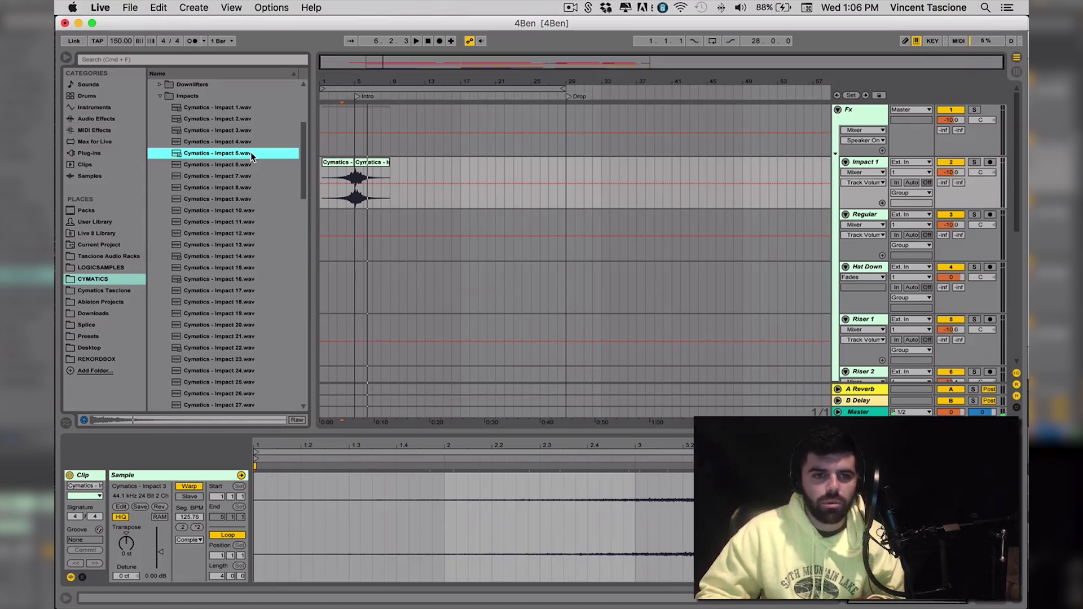
key(Down)
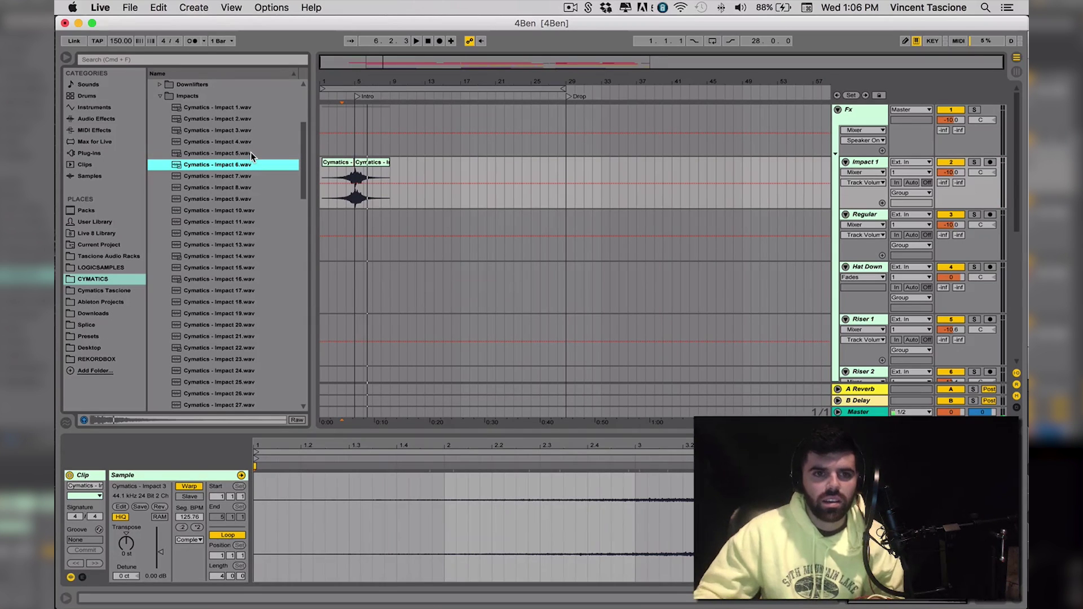
drag(226, 165, 409, 169)
Copy the tail of the Impact 6 clip directly before the Intro marker and reverse the copy
key(plus)
key(plus)
key(Home)
click(175, 573)
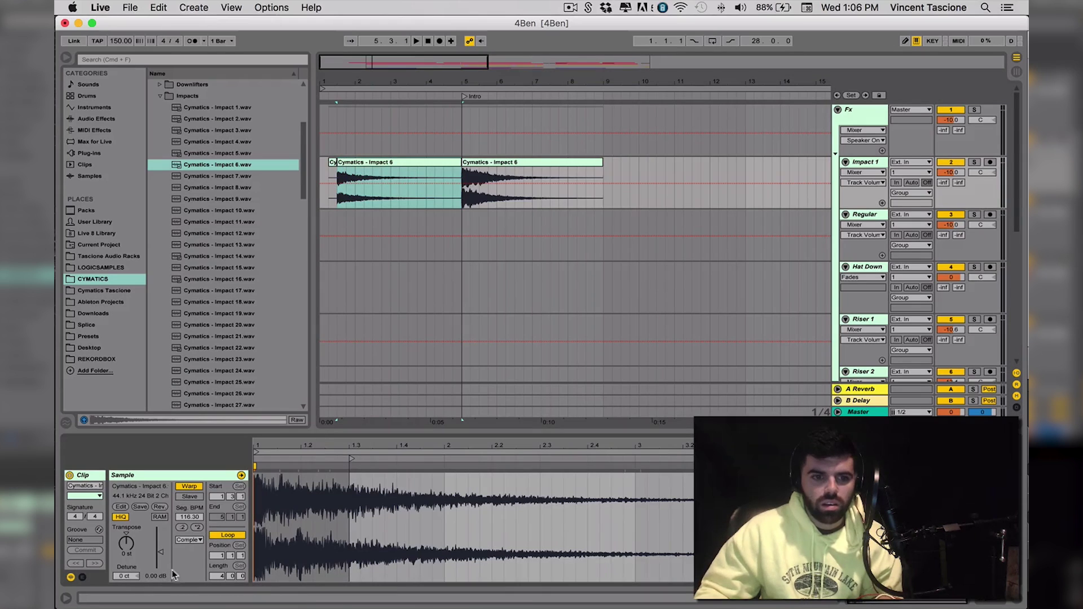
click(160, 509)
Play from 4.2.1 to hear the reversed Impact 6 lead into the Intro, and fold the Impacts sample folder
click(438, 178)
key(space)
drag(528, 74, 393, 81)
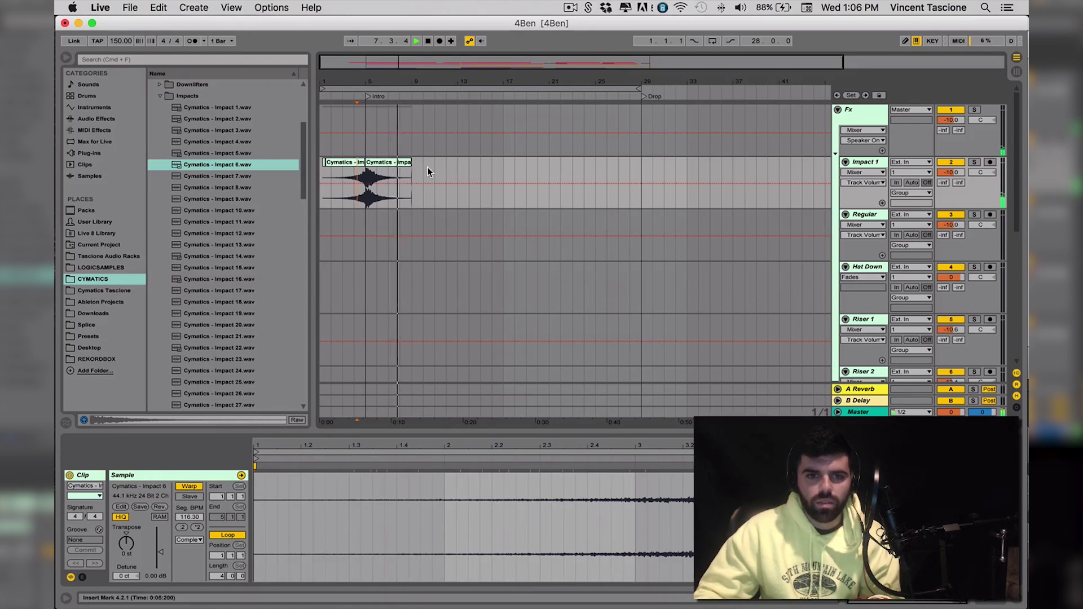
key(space)
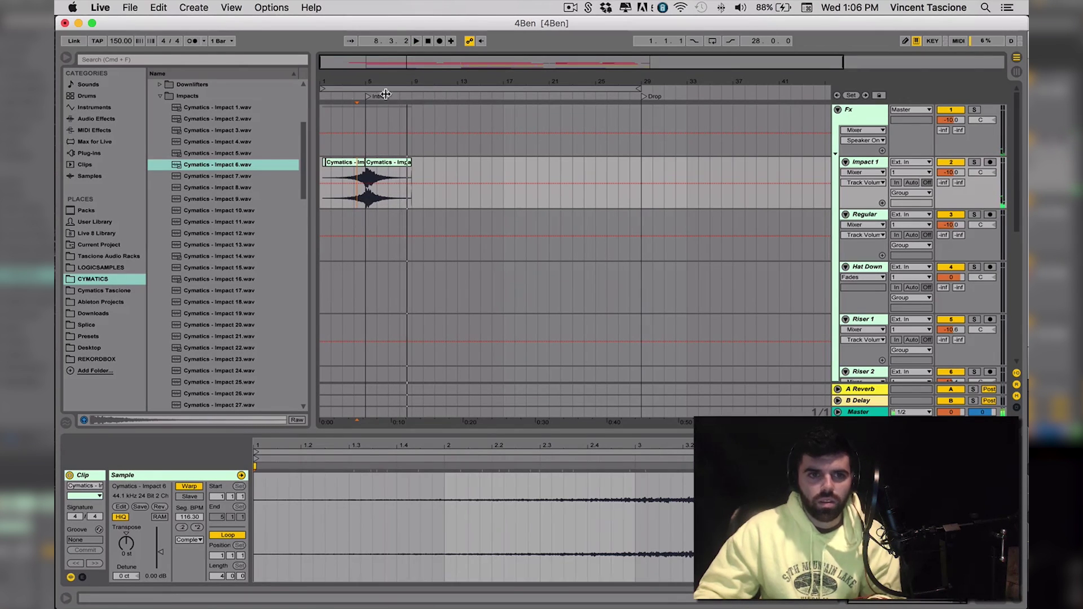
click(160, 96)
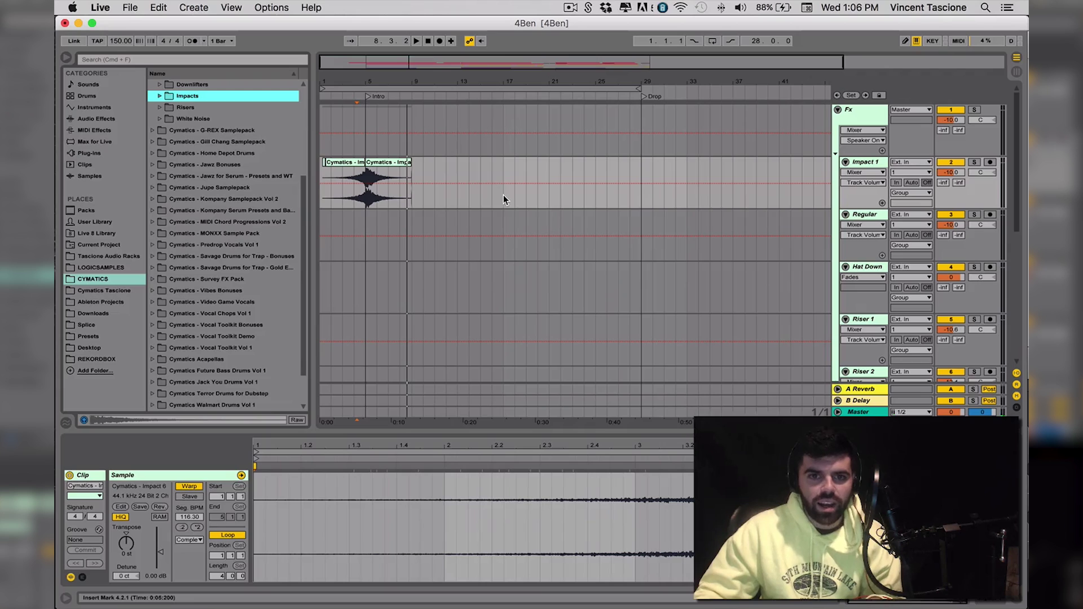
Copy the reversed and forward Impact 6 clips along the Impact 1 track so the copy starts at 13.3.1 and hits at bar 17
drag(503, 199, 335, 194)
drag(395, 180, 531, 185)
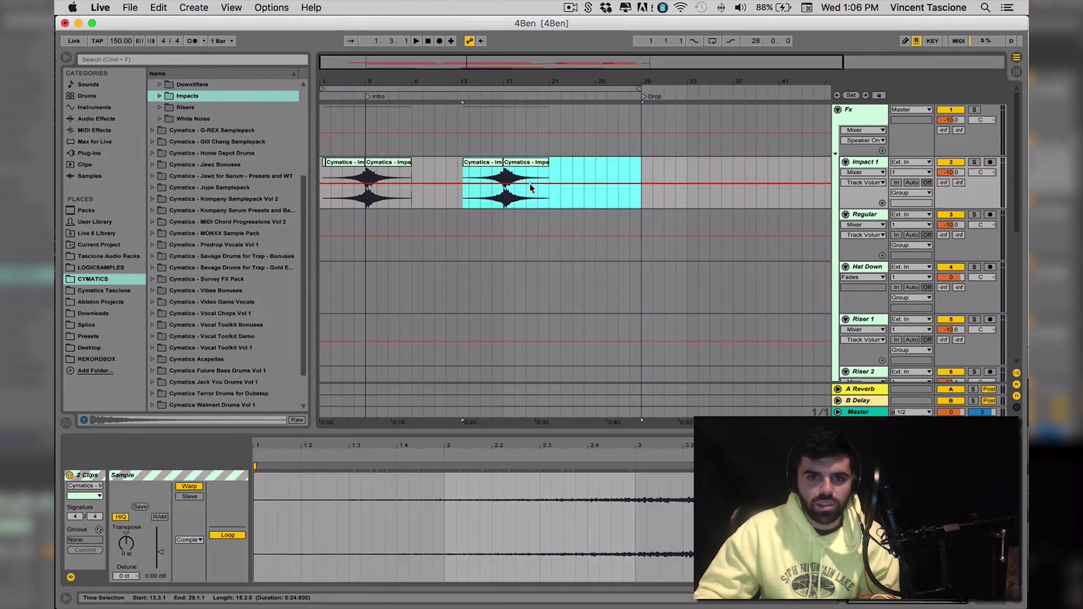
Audition Cymatics downlifter samples, trying Downlifter 6 and then stepping from Downlifter 20 back to Downlifter 13
click(159, 85)
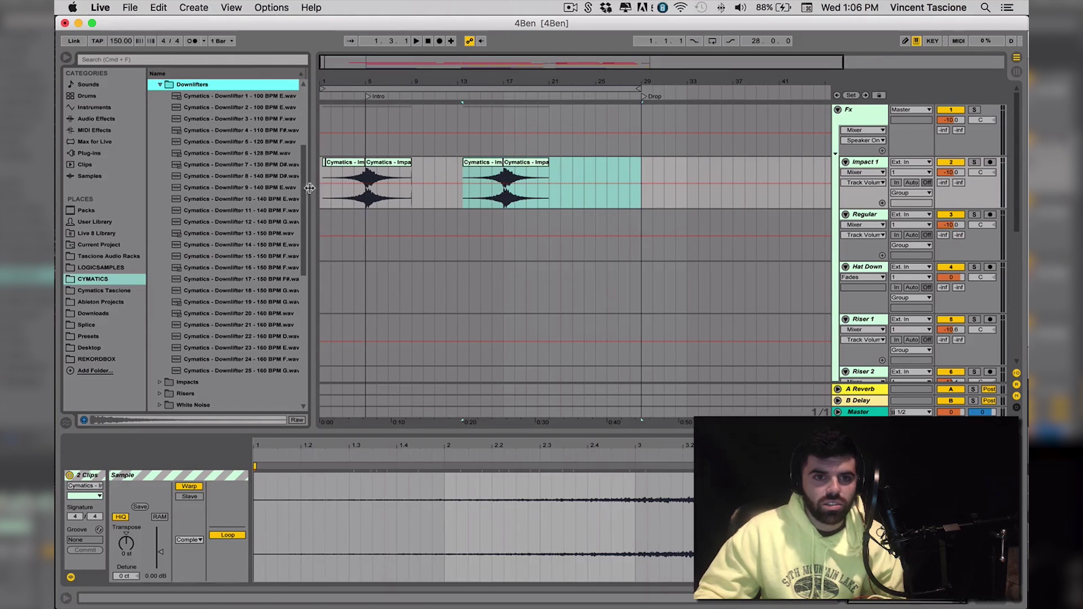
click(267, 154)
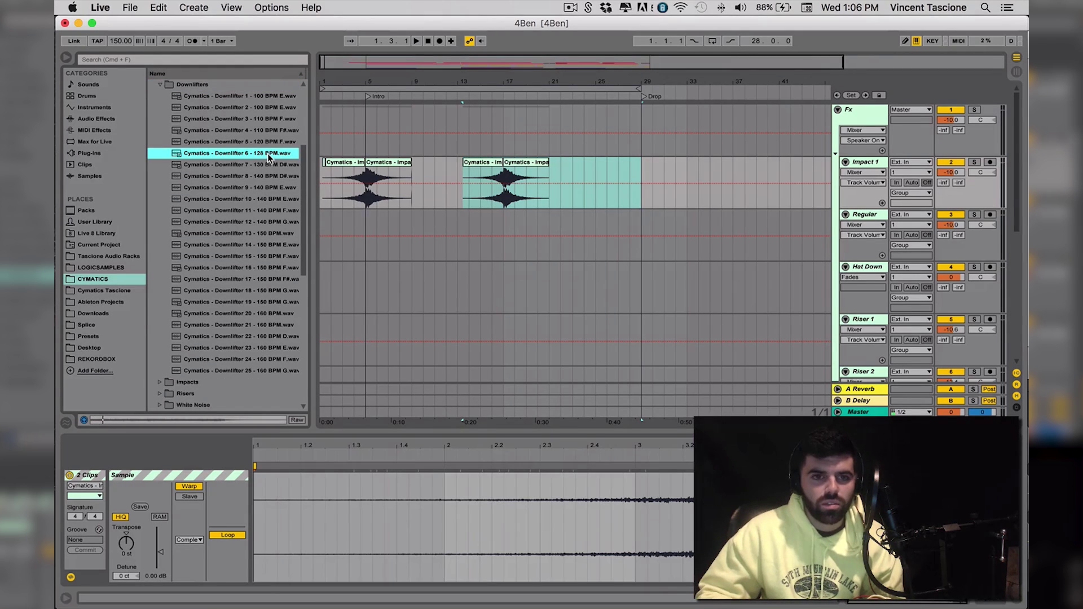
click(279, 313)
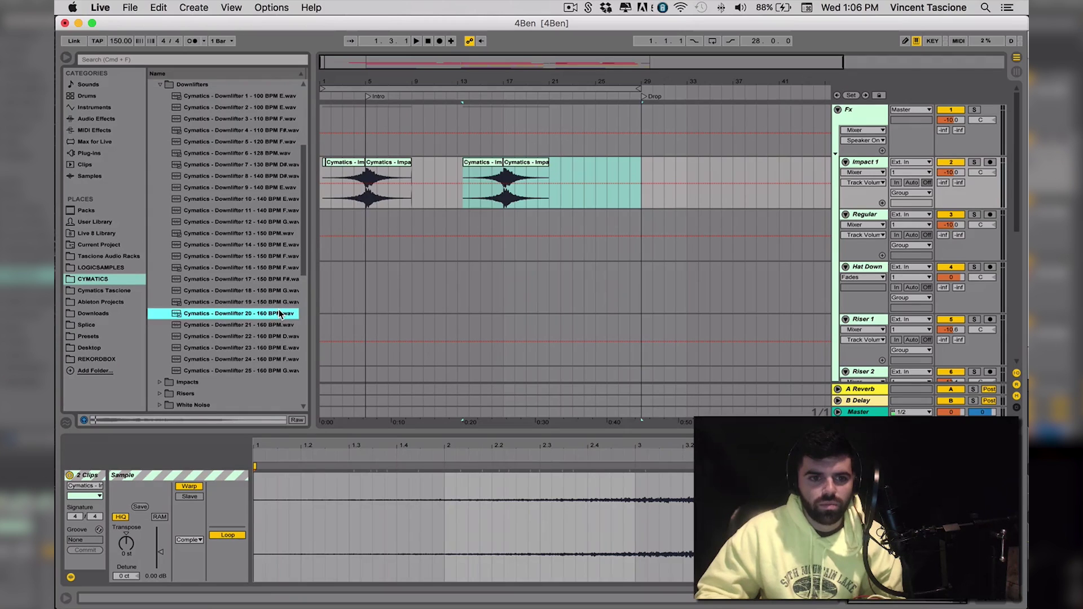
key(Up)
key(Up)
key(Up)
key(Up)
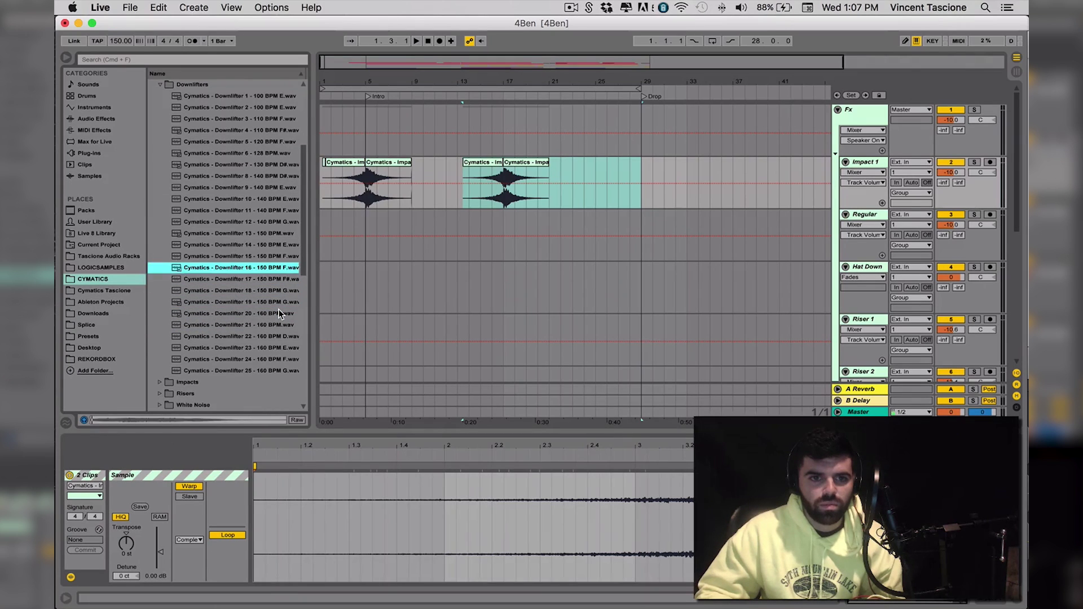
key(Up)
key(Up)
key(Up)
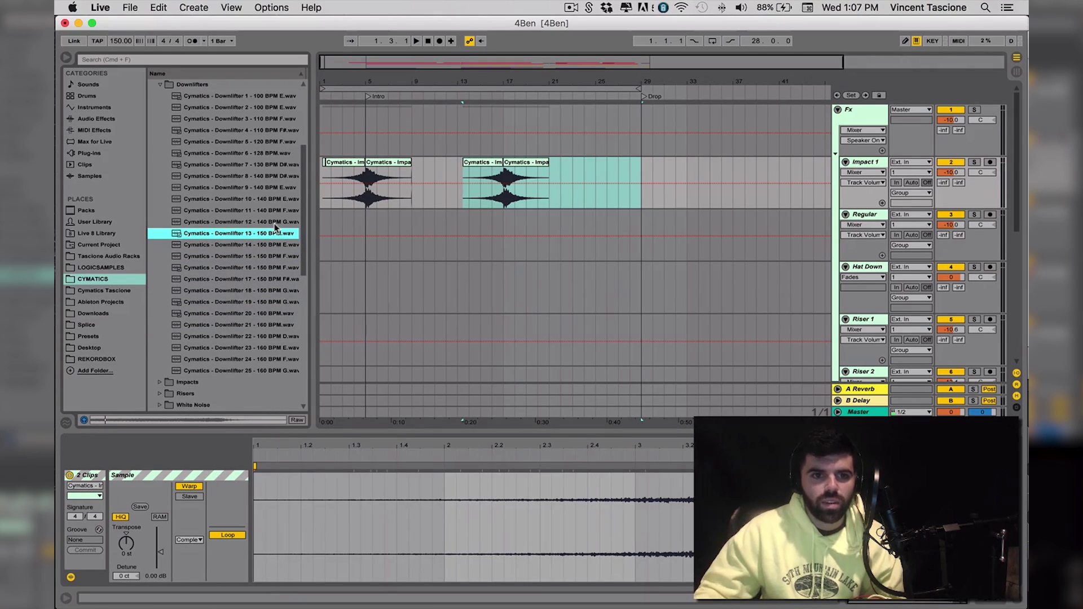
Place Cymatics - Downlifter 13 on the Hat Down track at the Intro marker and duplicate it to reach the Drop marker
drag(341, 233, 445, 275)
drag(367, 288, 502, 295)
key(super+d)
Play from 3.1.1 to check the downlifter in context and lower the Hat Down track's volume to -18.2 dB
click(367, 304)
scroll(459, 261, down, 2)
click(341, 256)
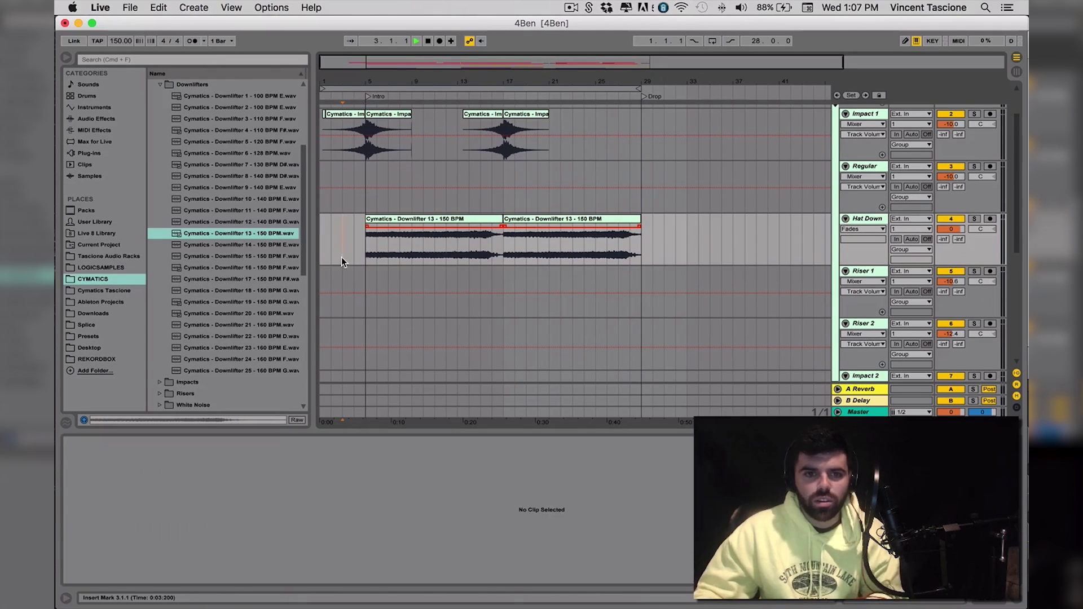
key(space)
scroll(428, 241, down, 3)
scroll(428, 240, down, 1)
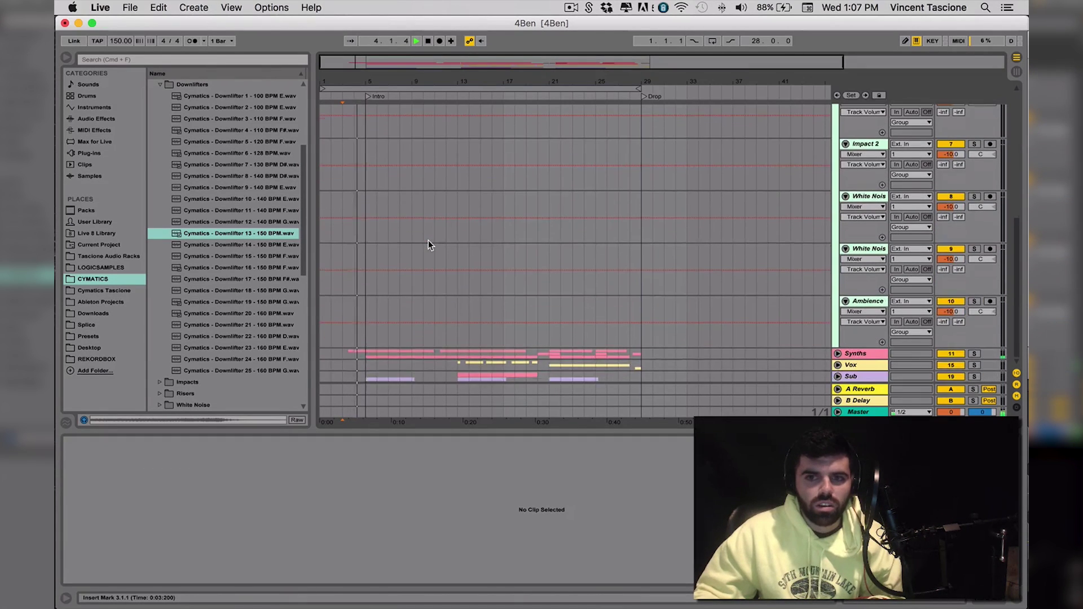
scroll(428, 240, up, 5)
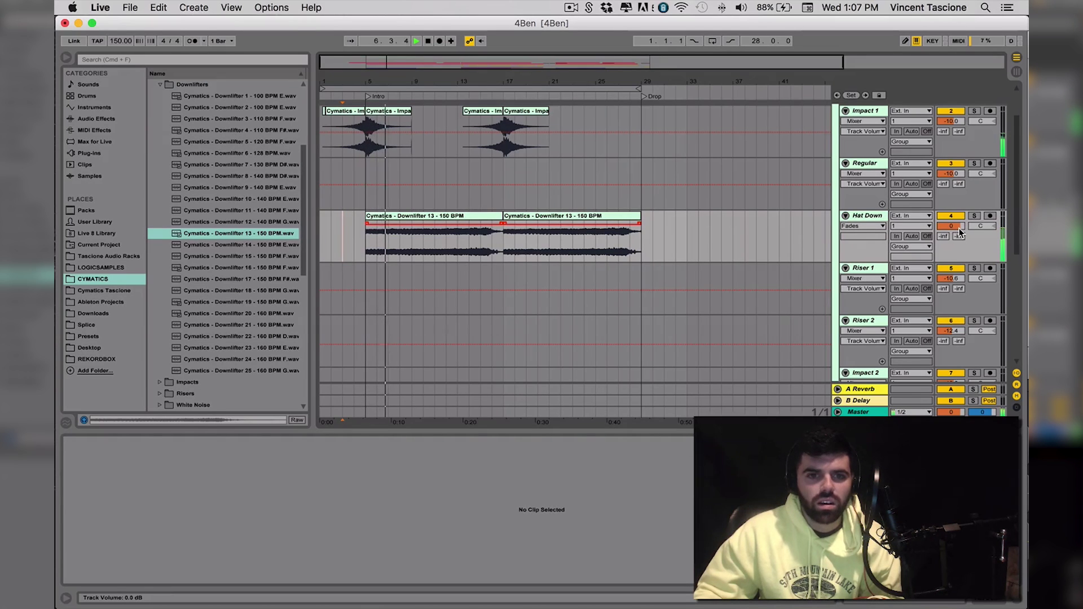
drag(958, 228, 958, 251)
key(space)
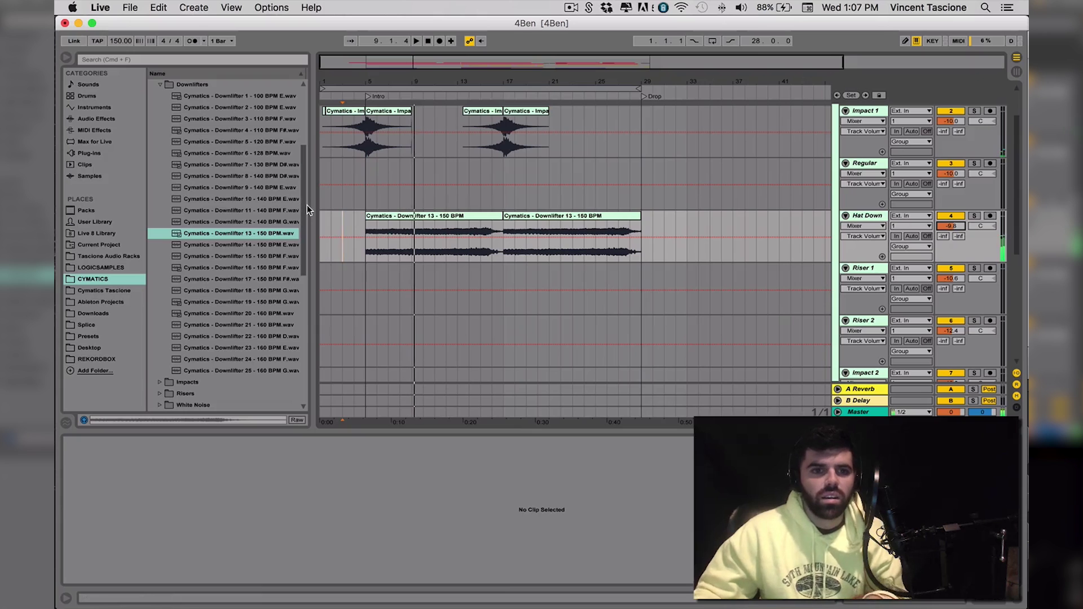
drag(951, 225, 951, 237)
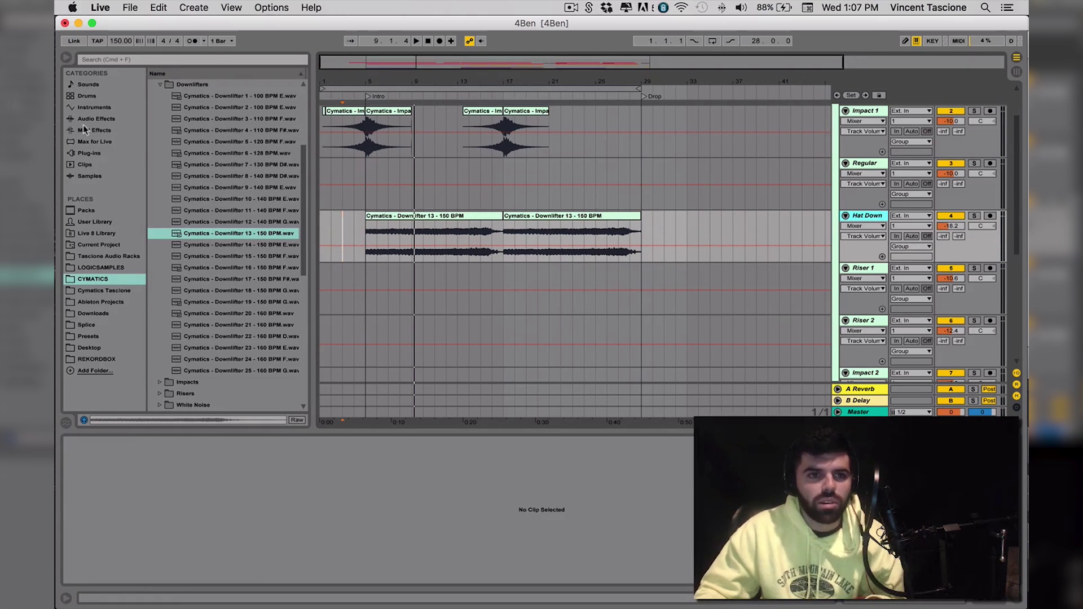
Add EQ Eight to the Hat Down track and turn band 1 into a low cut at 1.17 kHz
click(96, 118)
double_click(189, 197)
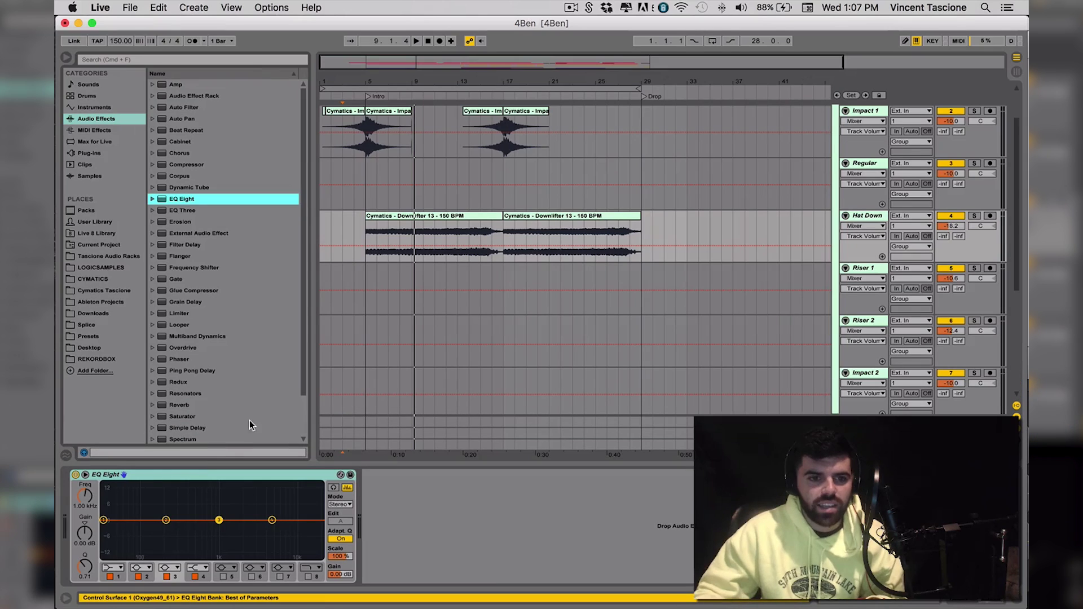
click(114, 569)
click(112, 511)
drag(101, 519, 224, 529)
While playing the intro, raise the Hat Down low cut to 7.08 kHz and set the track's volume to -16.7 dB
click(344, 240)
key(space)
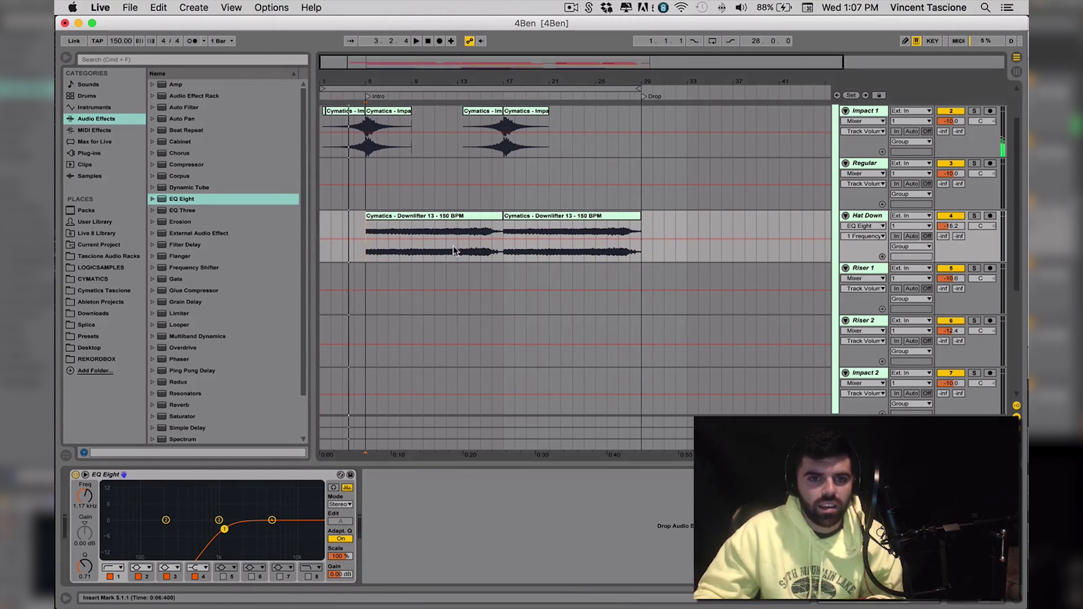
drag(952, 231, 954, 226)
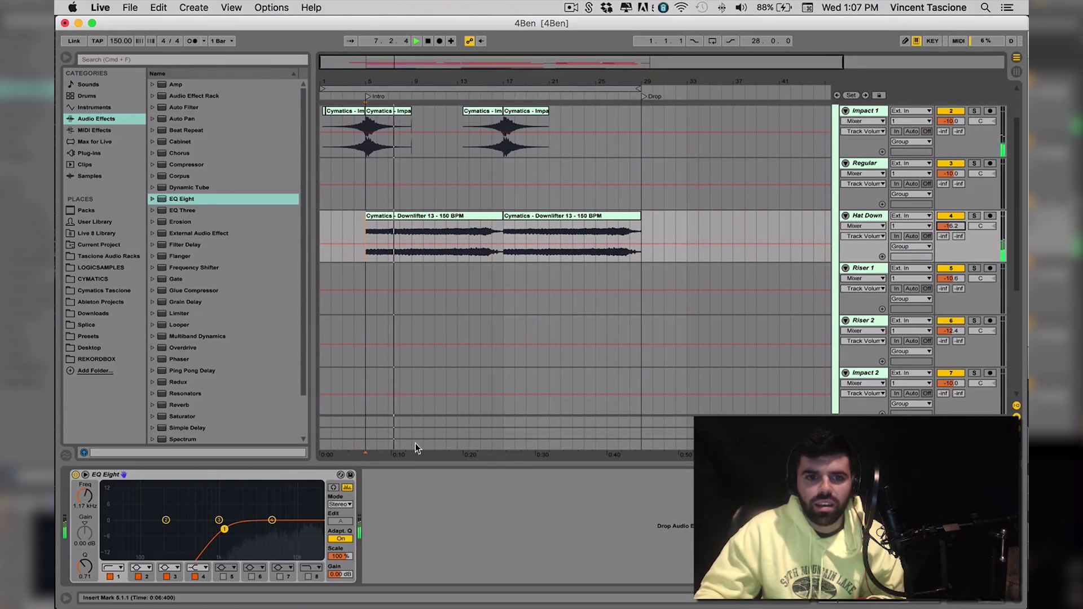
drag(224, 529, 274, 529)
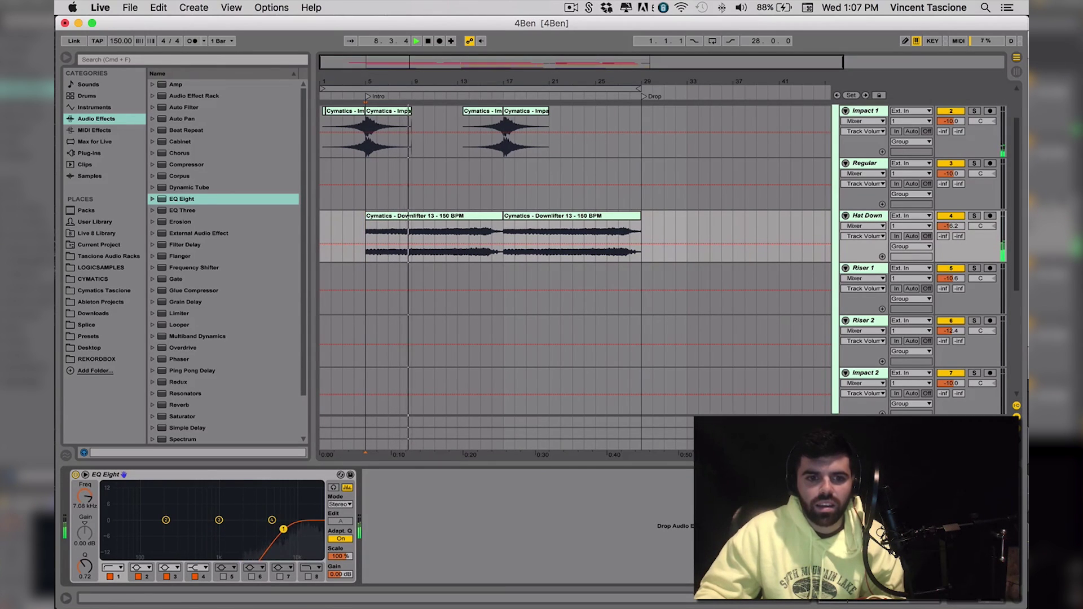
drag(951, 225, 954, 228)
key(space)
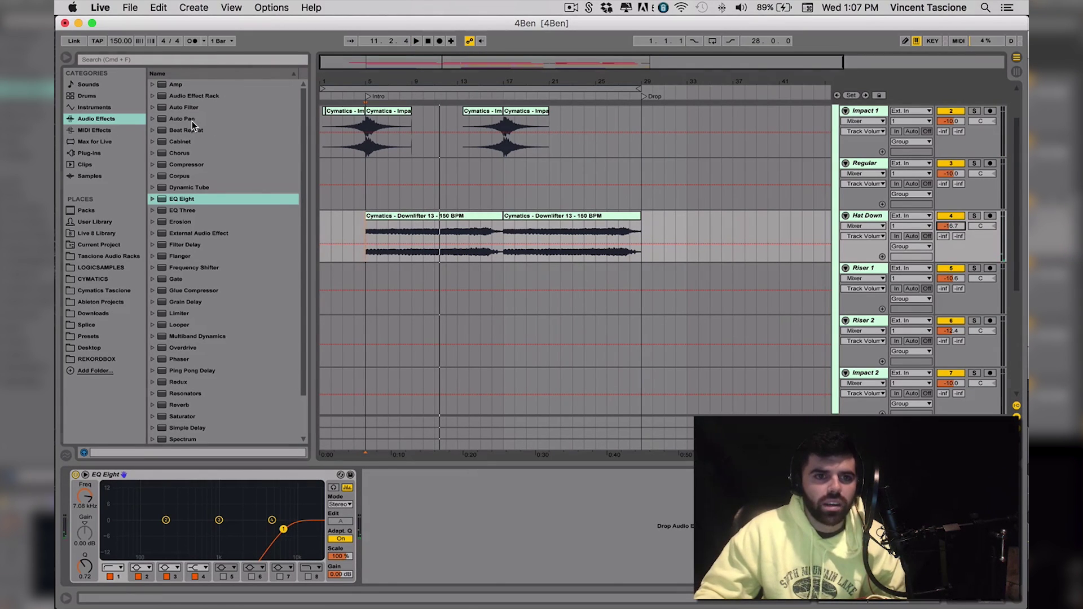
Add Auto Pan after EQ Eight on the Hat Down track and set its Amount to 31.0 % during playback
drag(192, 119, 614, 561)
drag(372, 531, 373, 510)
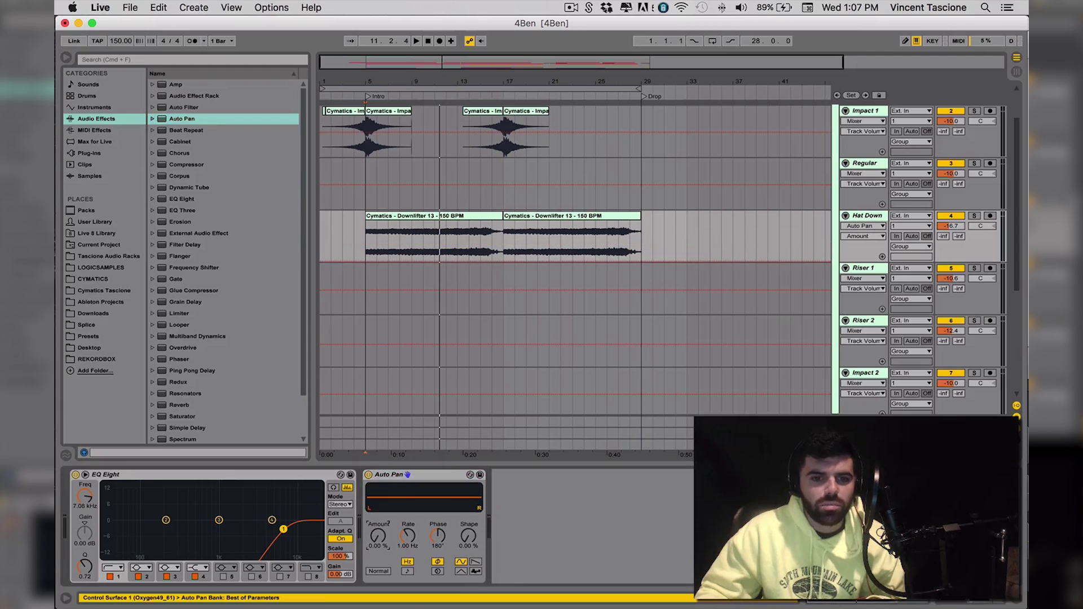
key(space)
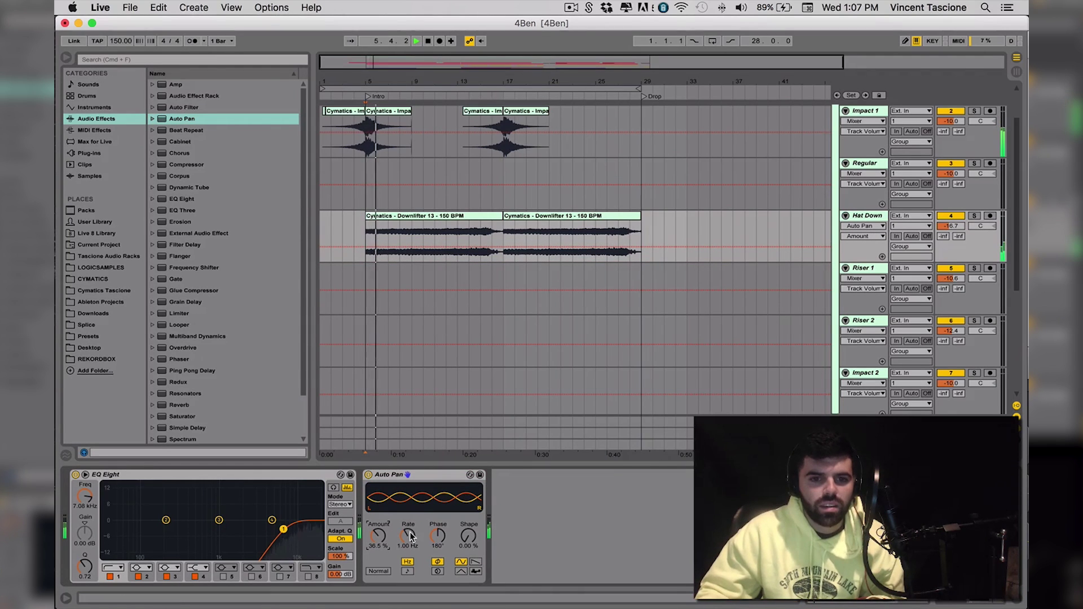
drag(378, 536, 383, 543)
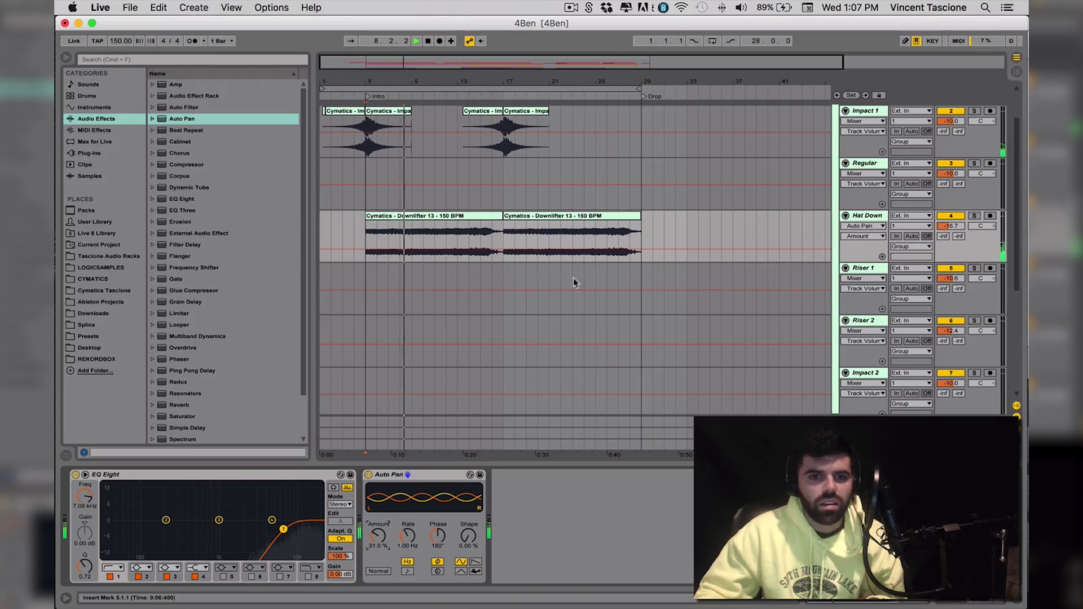
key(space)
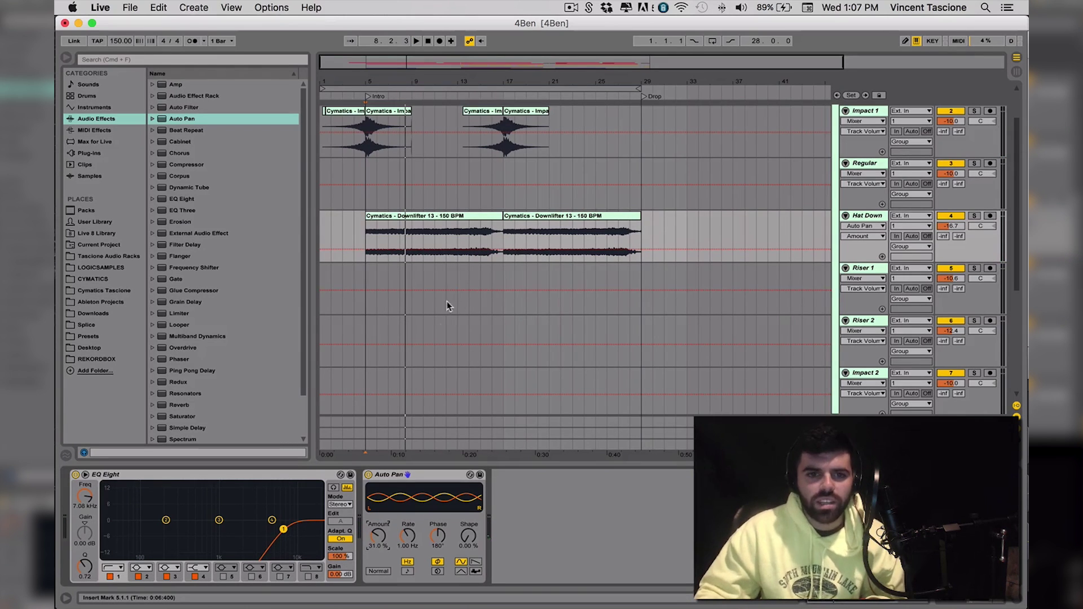
Open the white noise Downlifters folder in the CYMATICS library and audition White Noise Down 1 and 2
scroll(604, 306, down, 5)
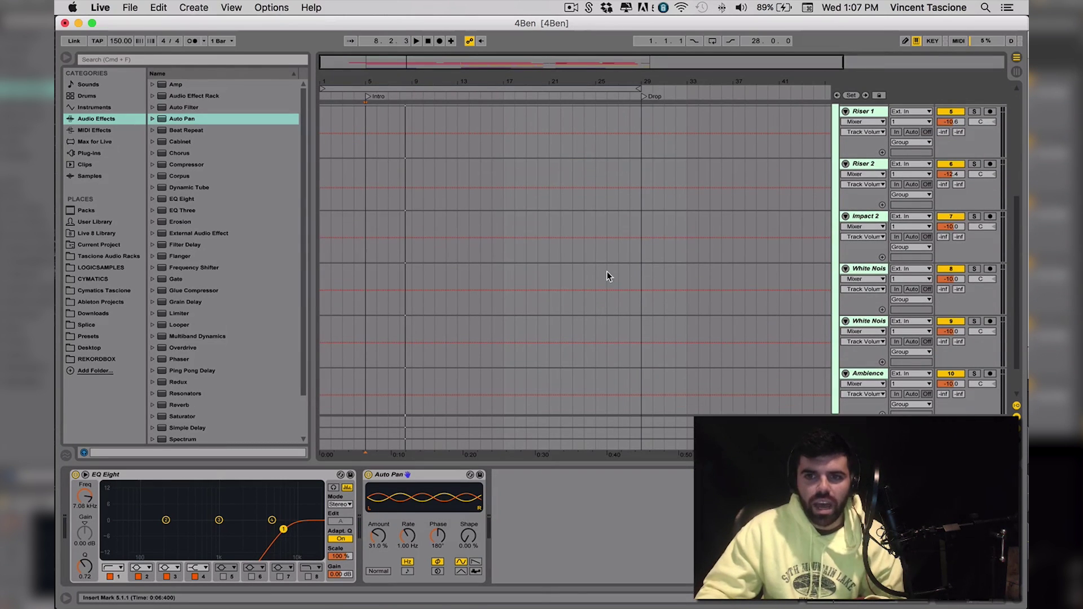
scroll(508, 225, up, 6)
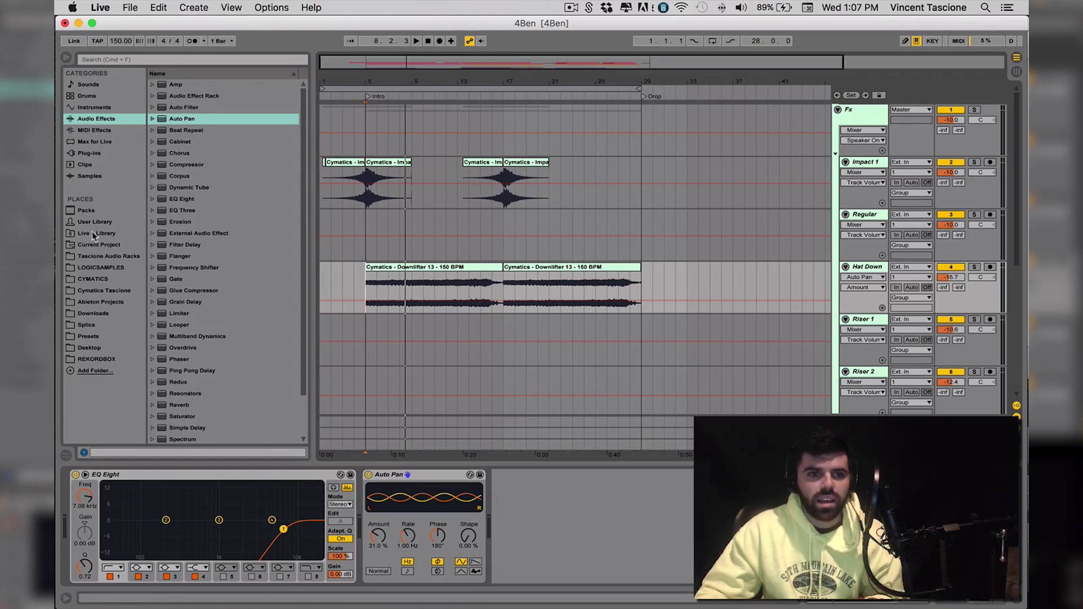
click(107, 279)
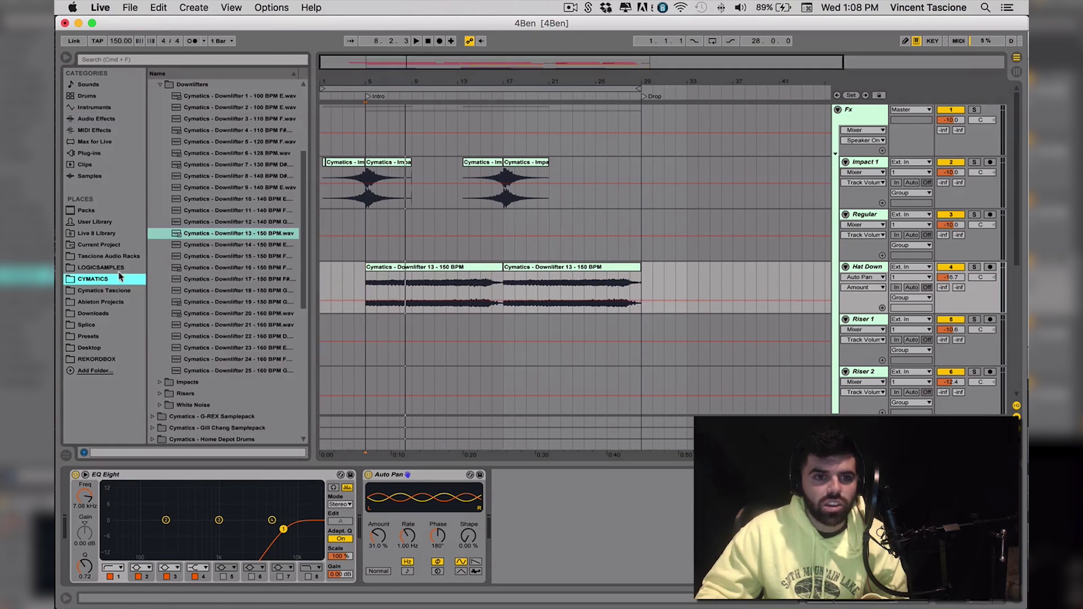
click(160, 405)
scroll(180, 282, down, 10)
click(167, 94)
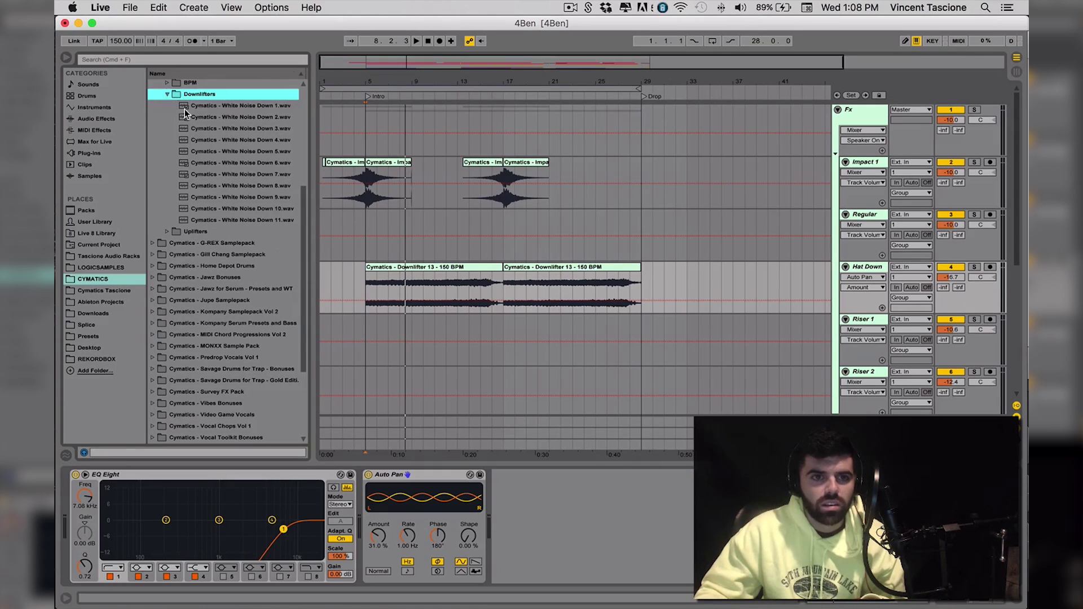
click(184, 107)
scroll(332, 252, down, 6)
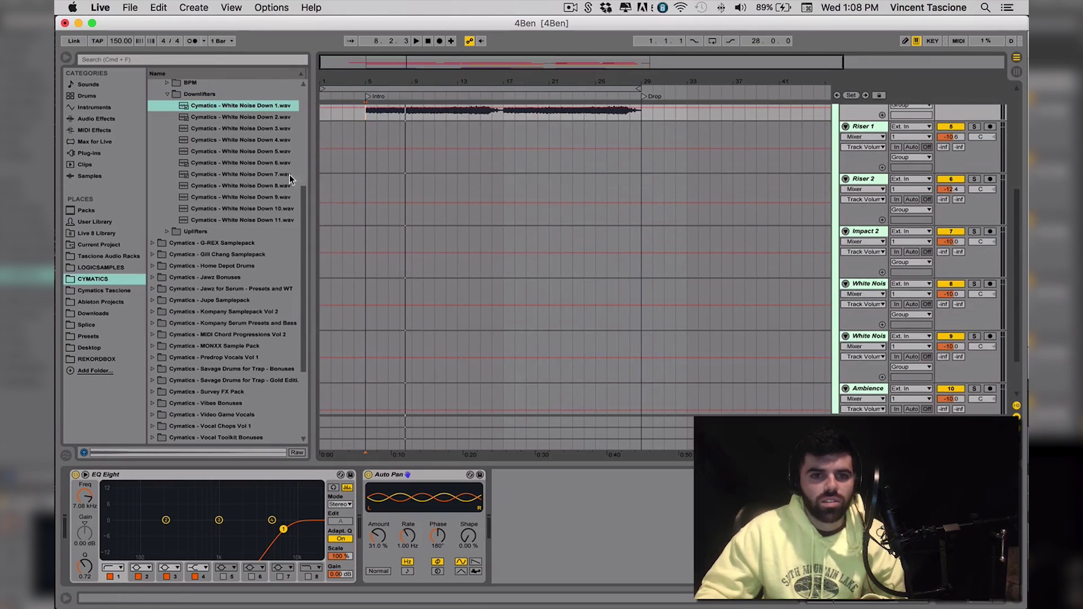
scroll(362, 232, down, 2)
click(249, 117)
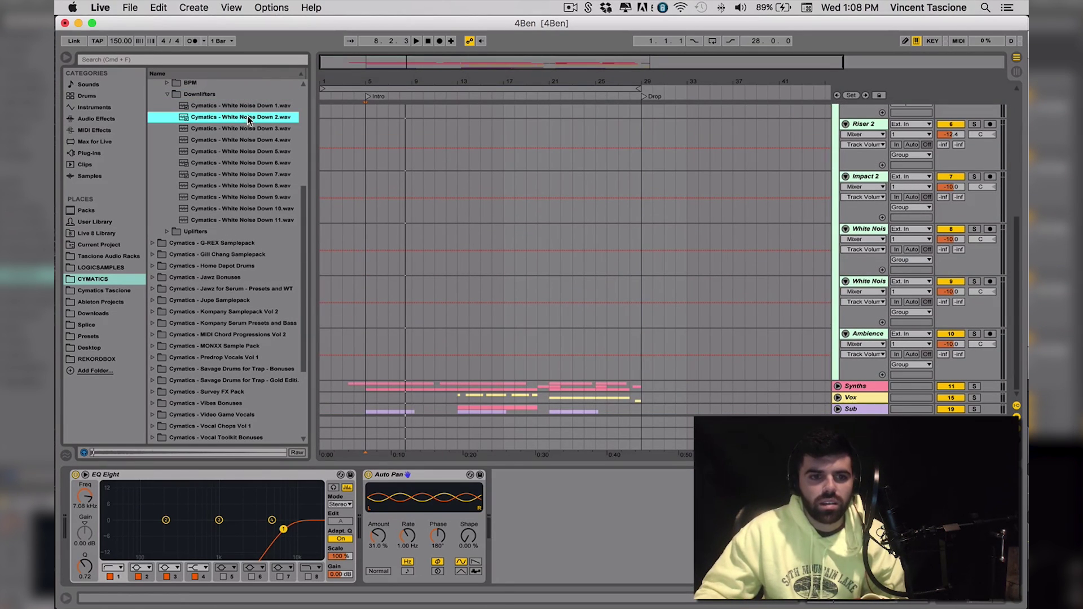
Place White Noise Down 2 on the lower White Noise track at the Intro marker and copy the clip to 17.1.1
drag(242, 120, 358, 320)
click(358, 320)
key(space)
drag(387, 281, 530, 287)
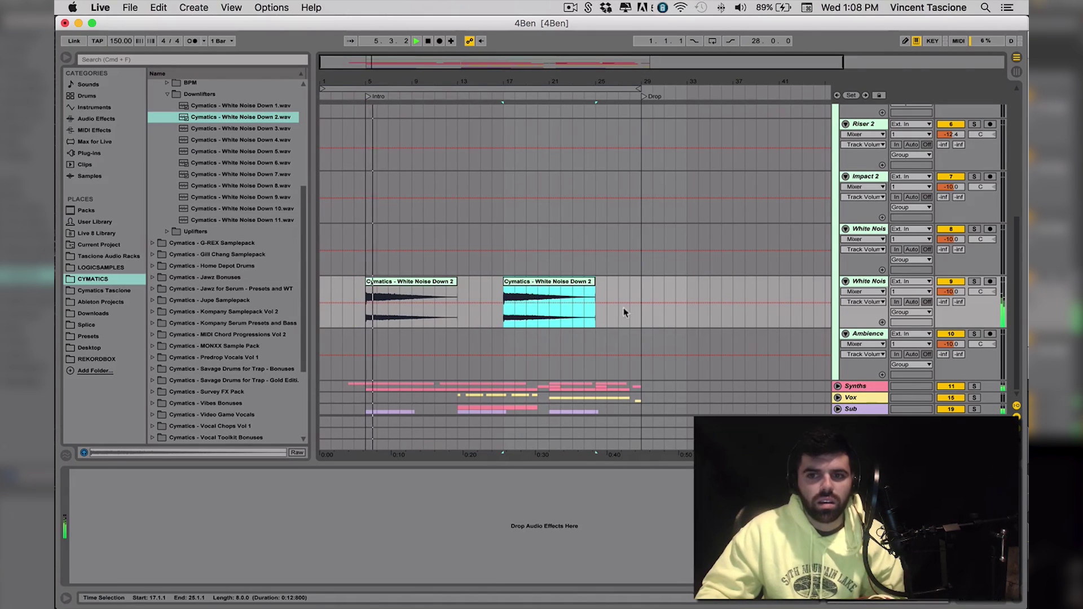
During playback, lower the White Noise track's volume to -18.6 dB and set the Hat Down track's volume to -15.6 dB
drag(950, 292, 950, 316)
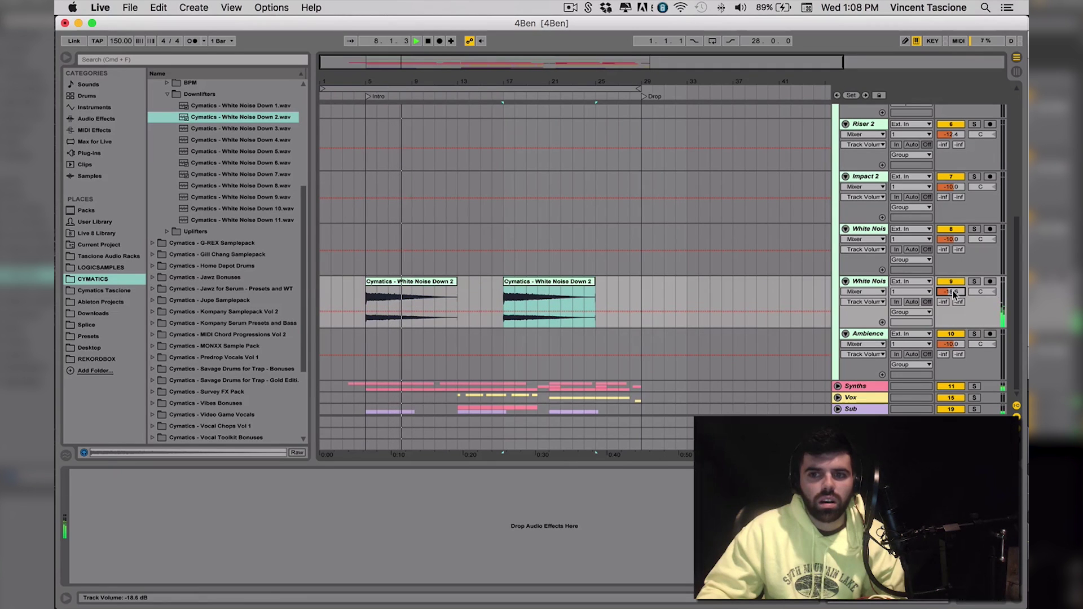
scroll(865, 292, up, 8)
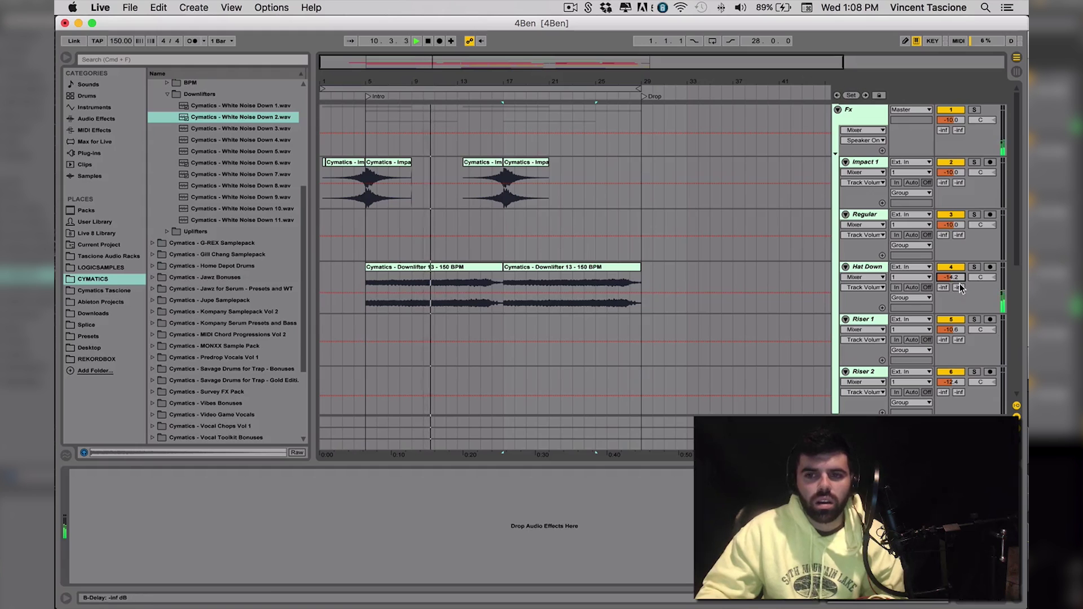
scroll(622, 287, down, 5)
scroll(621, 286, down, 2)
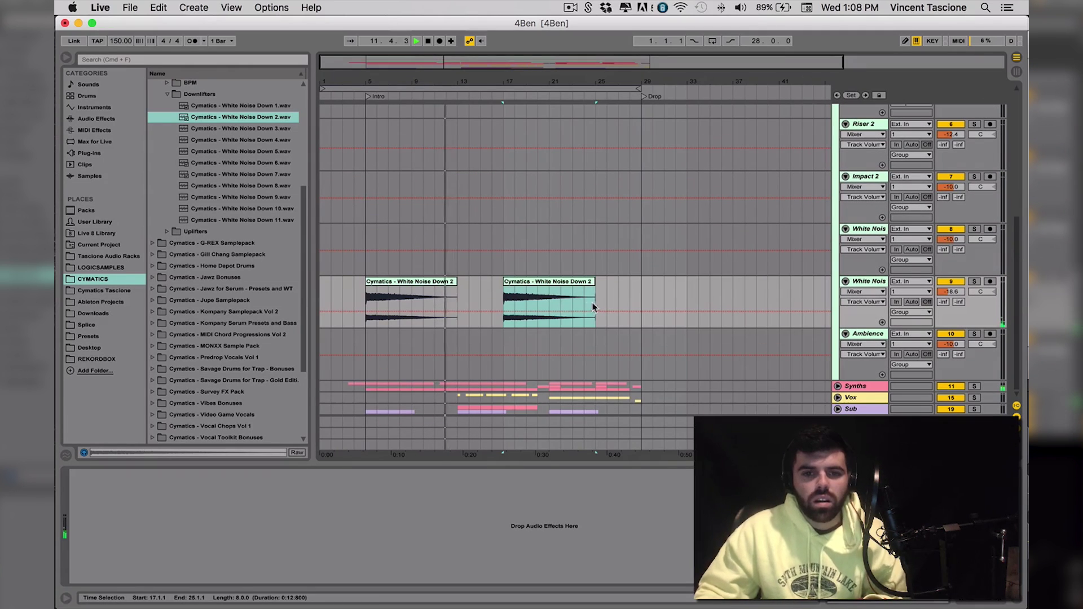
scroll(546, 298, up, 7)
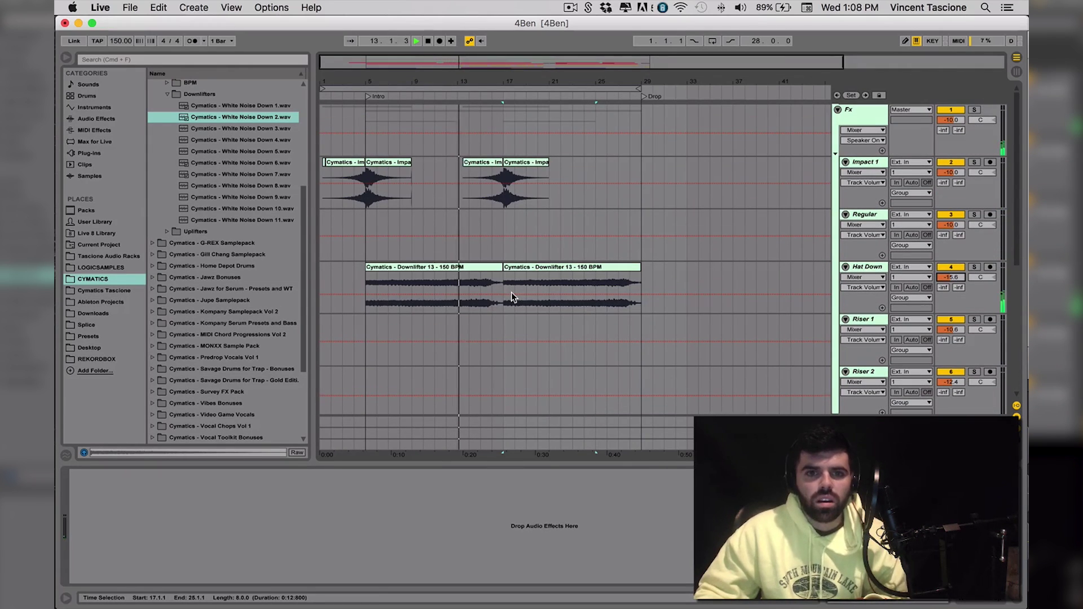
key(space)
Move the second pair of Impact 6 clips to start at 17.3.1 and play from the hit at 21.1.1
drag(465, 177, 564, 167)
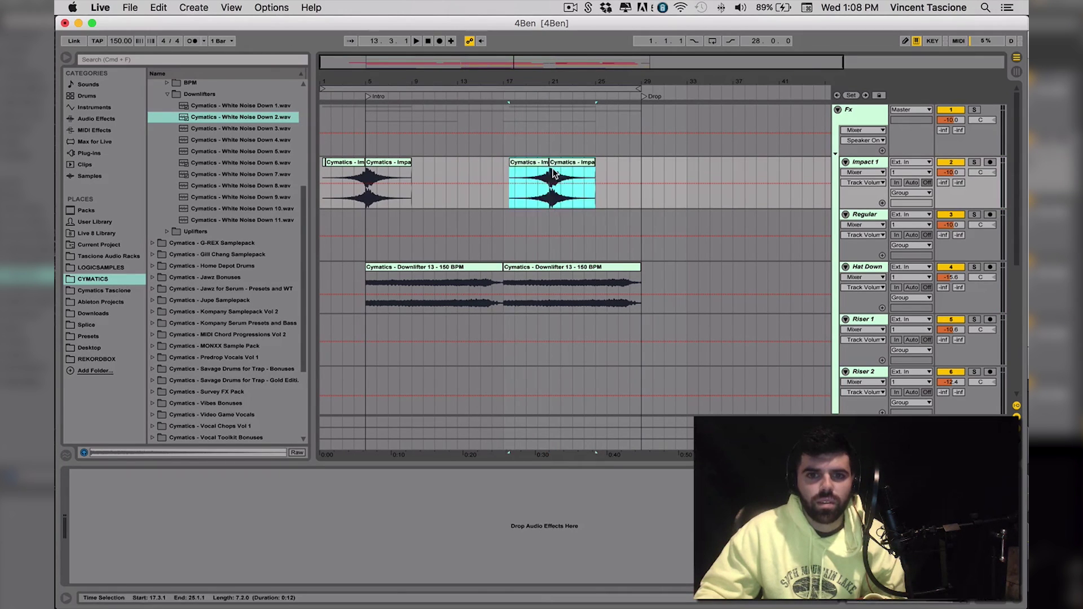
click(564, 170)
key(space)
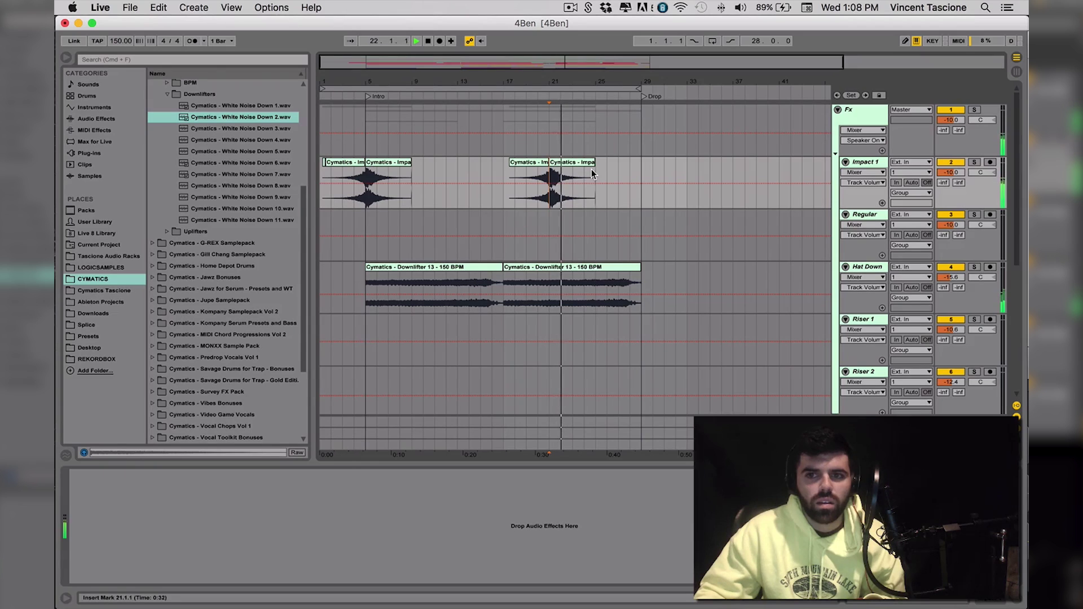
scroll(588, 178, down, 1)
Move the Impact 2 track directly below the Impact 1 track and select a short range near bar 12 on it
scroll(588, 178, down, 7)
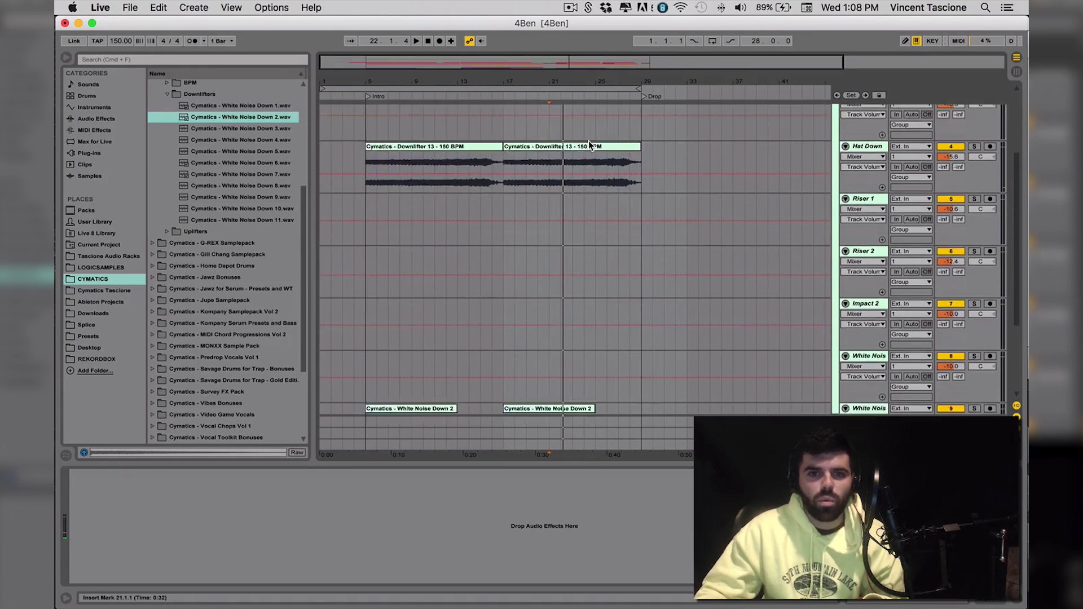
drag(871, 222, 874, 172)
drag(445, 197, 457, 199)
Search the CYMATICS library for "impact" and audition Cymatics - Impact 25
click(229, 232)
click(206, 60)
text(impact)
click(157, 119)
scroll(238, 217, down, 5)
click(232, 221)
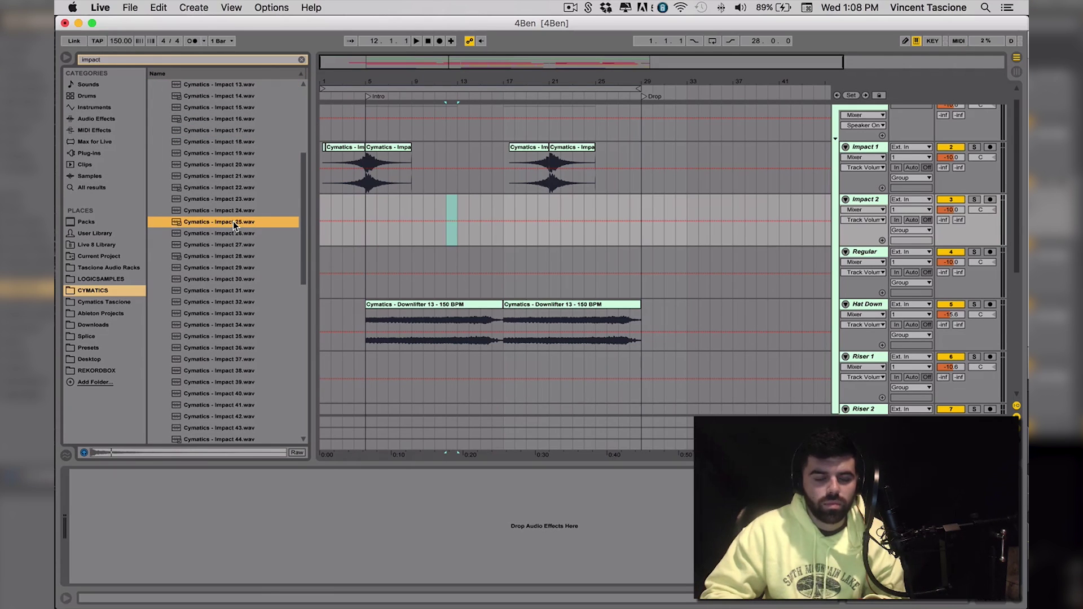
Audition the impact samples from Cymatics - Impact 26 to 28 and from 47 to 50
key(Down)
key(Down)
key(Down)
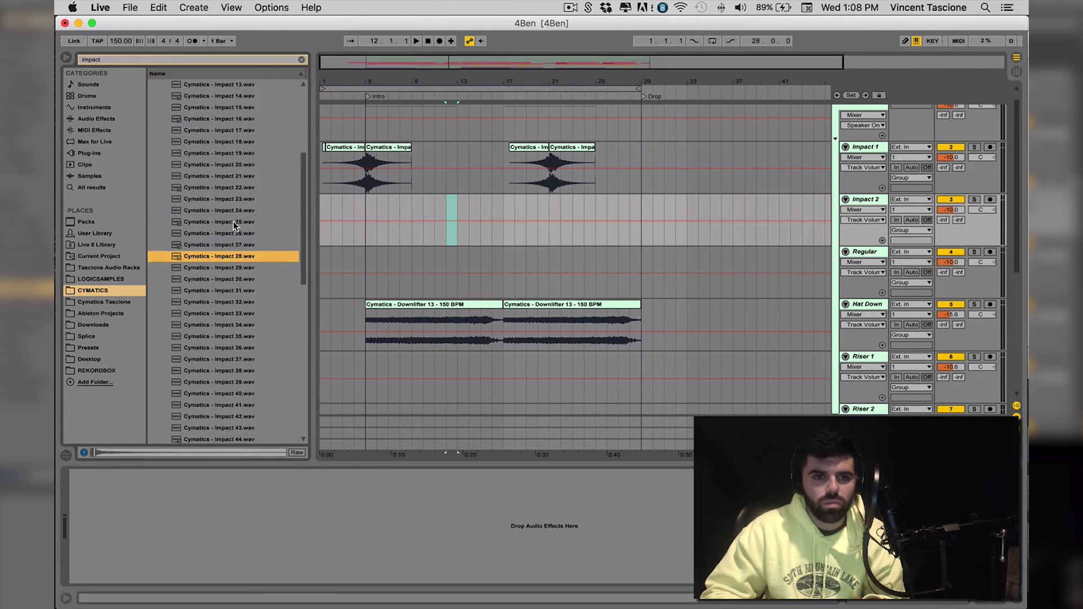
scroll(225, 259, down, 5)
click(213, 299)
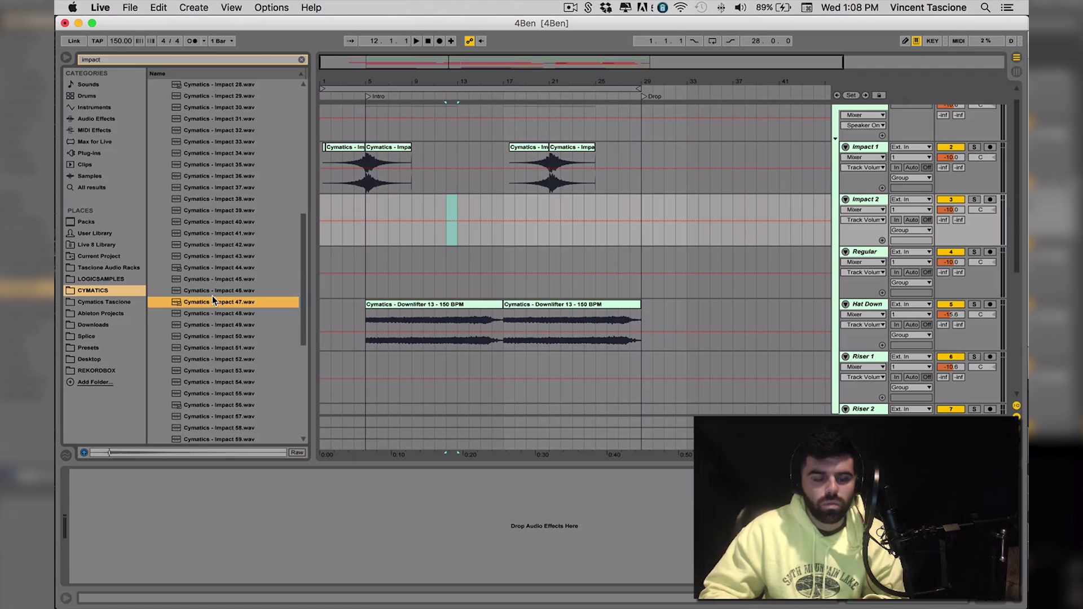
key(Down)
key(Down)
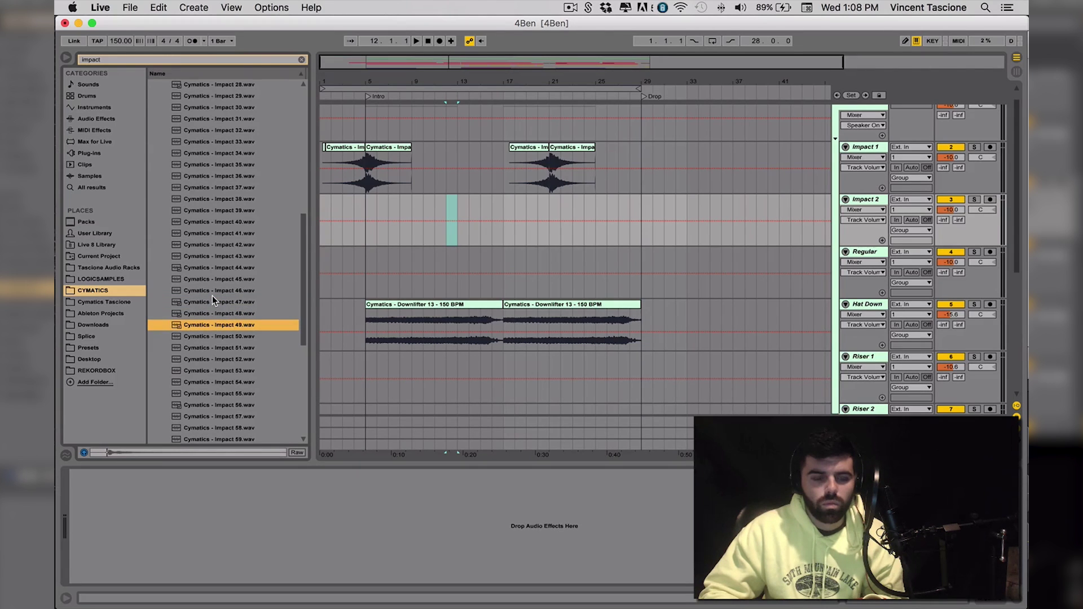
key(Down)
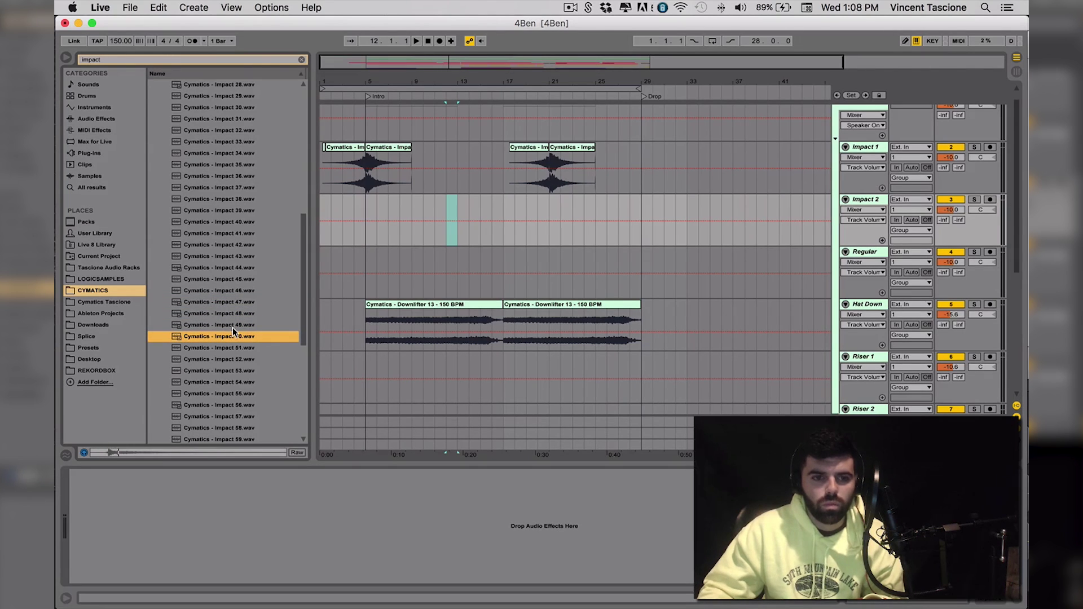
Audition more impact samples, working from Cymatics - Impact 70 back to Impact 60
click(225, 368)
scroll(227, 365, down, 7)
click(218, 314)
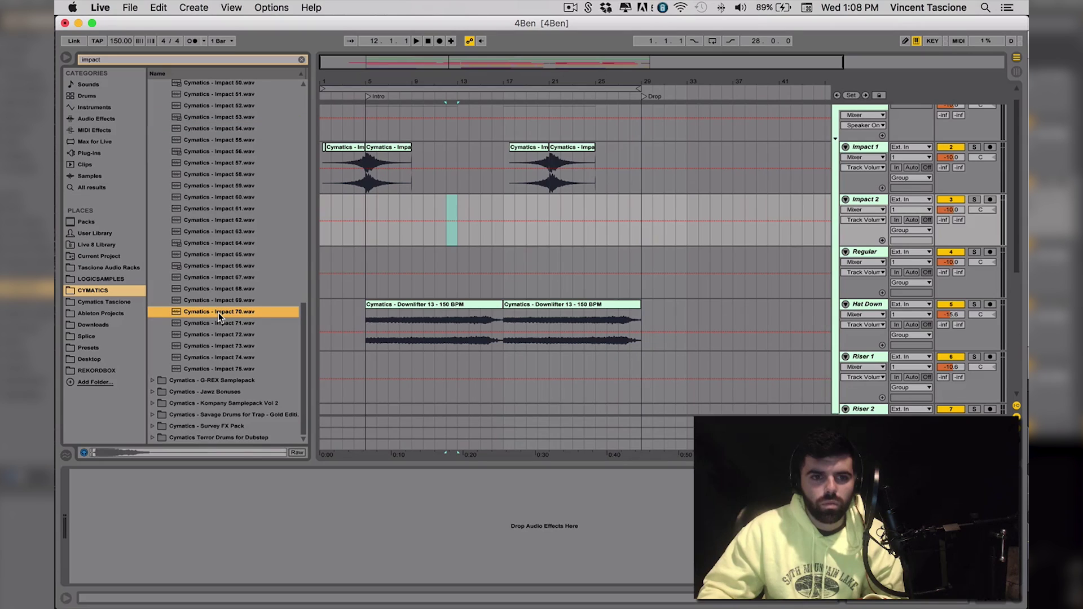
key(Up)
key(Up)
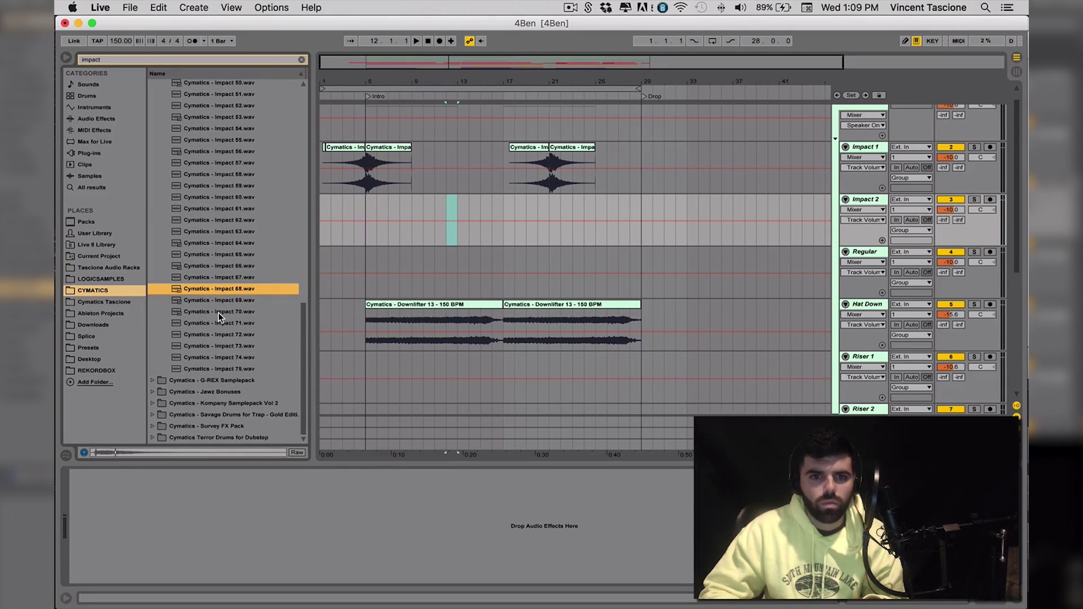
key(Up)
key(Up)
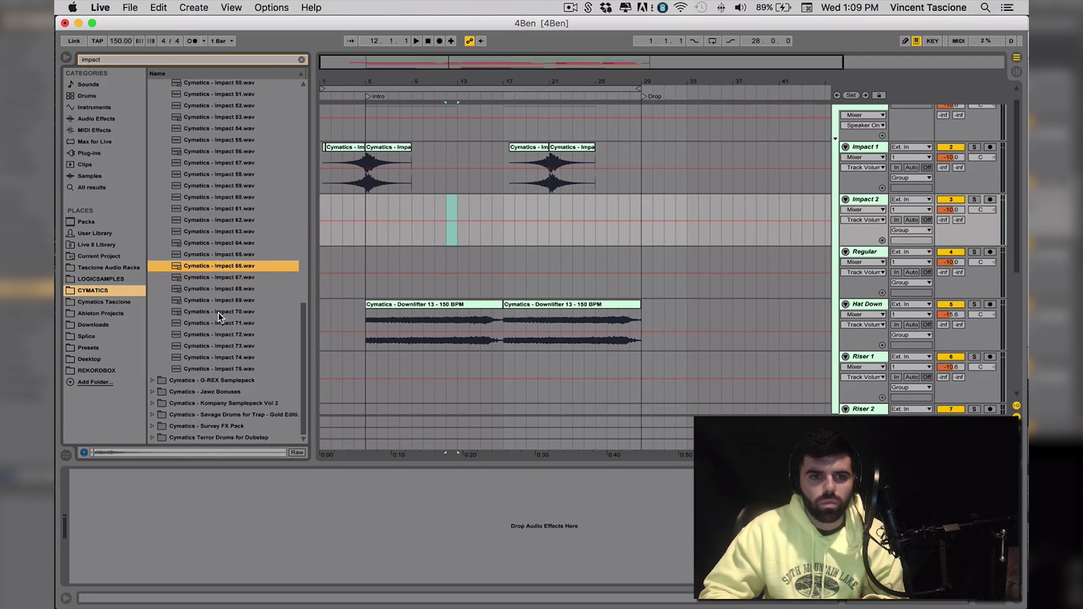
key(Up)
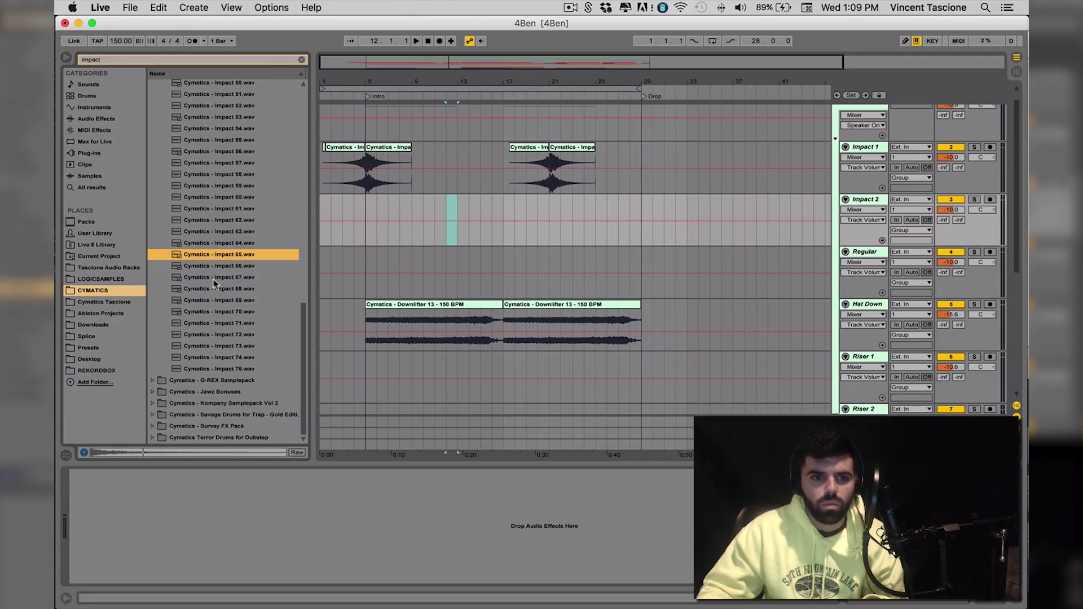
click(205, 246)
click(225, 222)
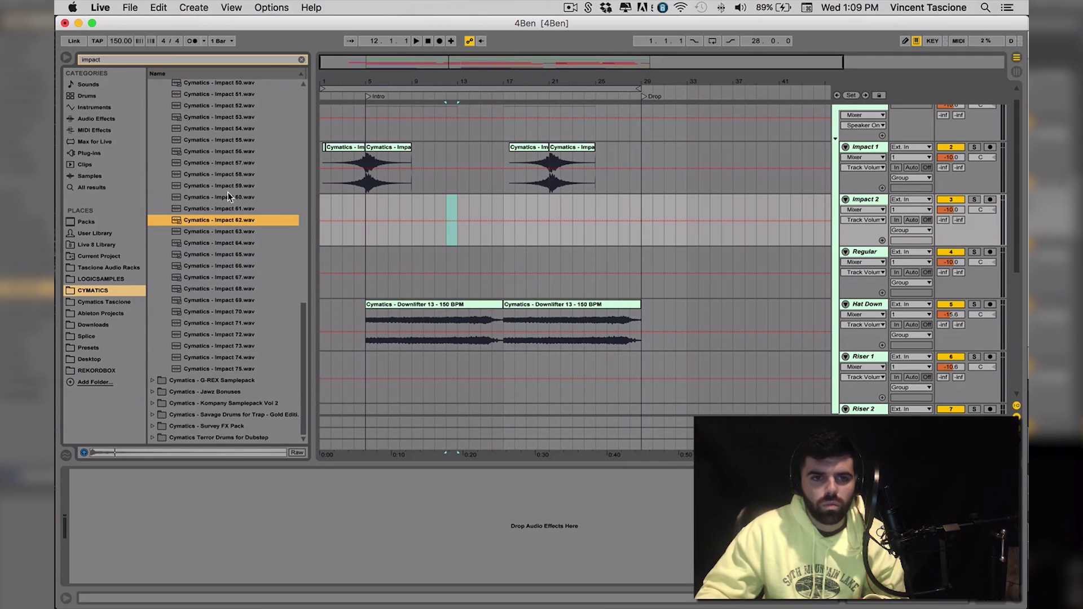
click(227, 198)
Place Cymatics - Impact 60 on the Impact 2 track at bar 13, with a reversed copy leading into it from 9.2.1
drag(230, 197, 459, 216)
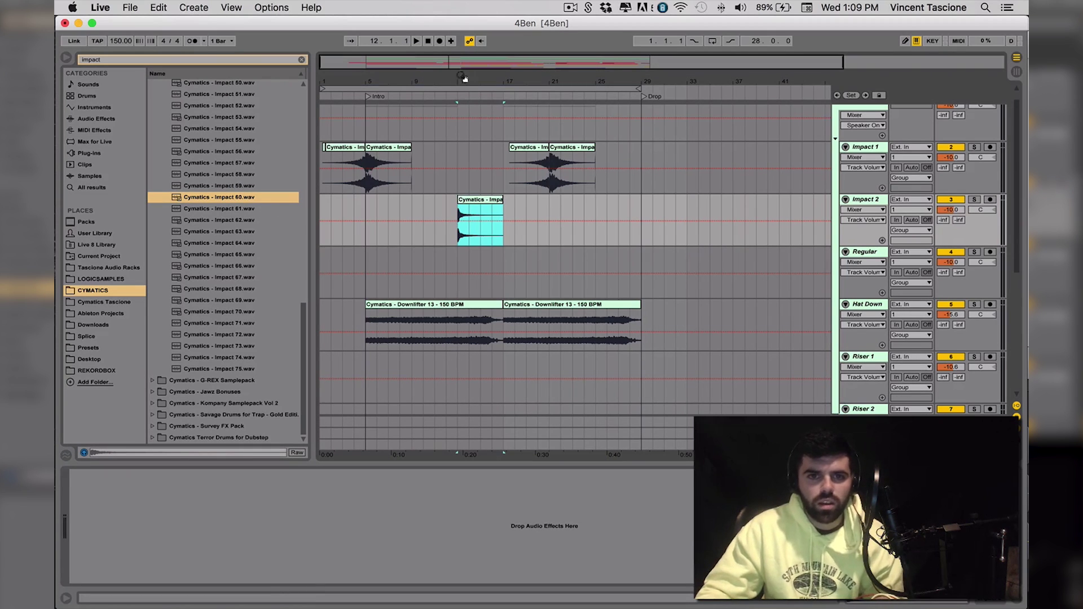
drag(459, 72, 459, 124)
click(449, 214)
mouse_move(454, 216)
mouse_down()
mouse_move(479, 216)
mouse_move(445, 208)
mouse_up()
key(minus)
double_click(447, 206)
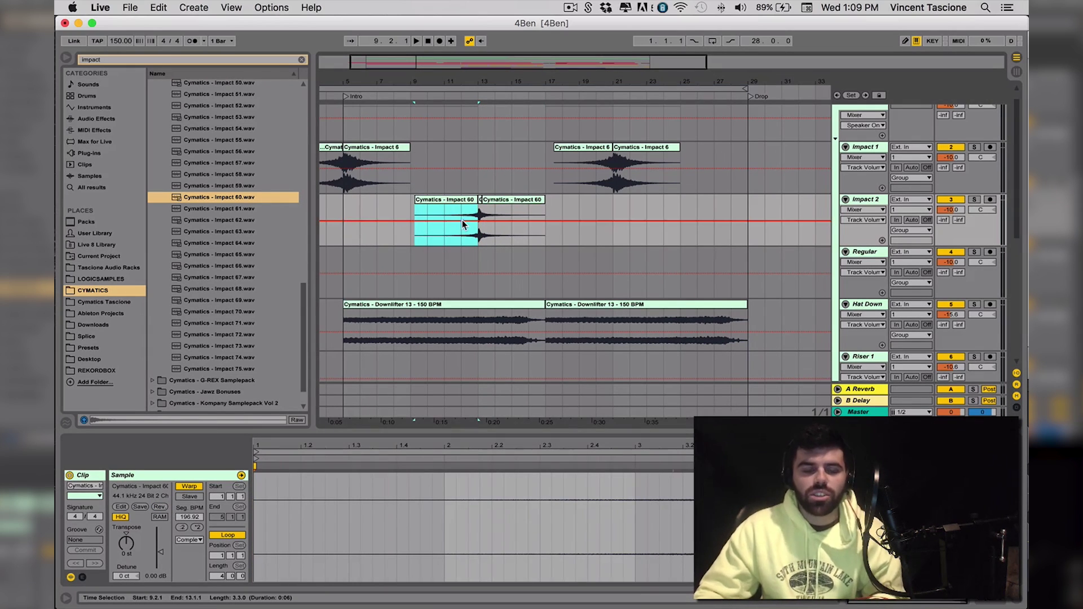
Play from bar 12 and raise the Impact 2 track's volume to -7.1 dB
click(461, 236)
key(space)
drag(950, 209, 951, 193)
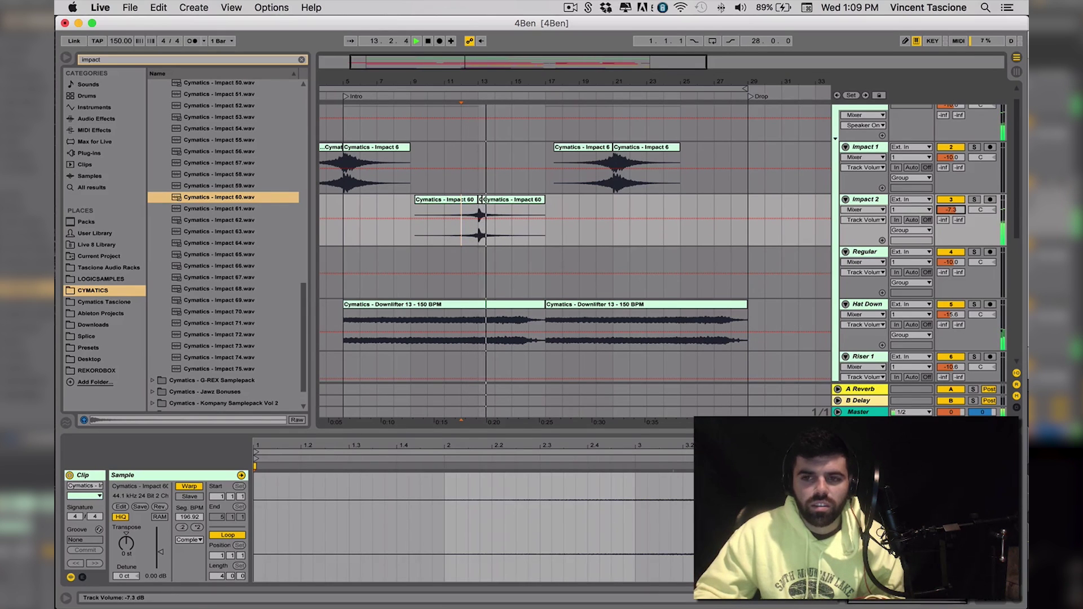
key(minus)
key(minus)
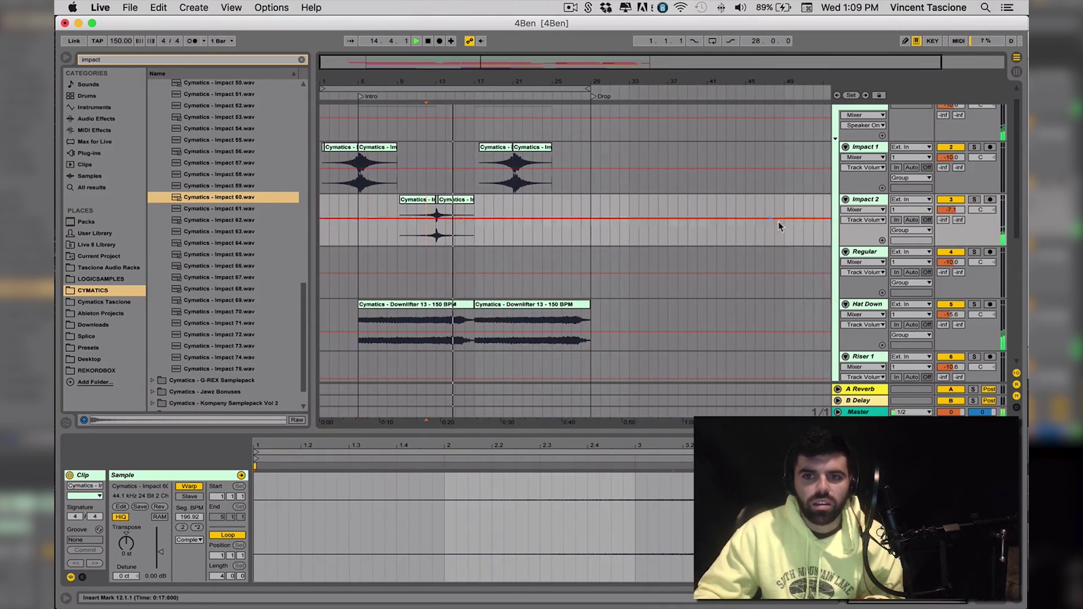
Move the second White Noise Down clip to bar 13 and duplicate it to span 21.1.1 to 29.1.1
scroll(866, 249, down, 4)
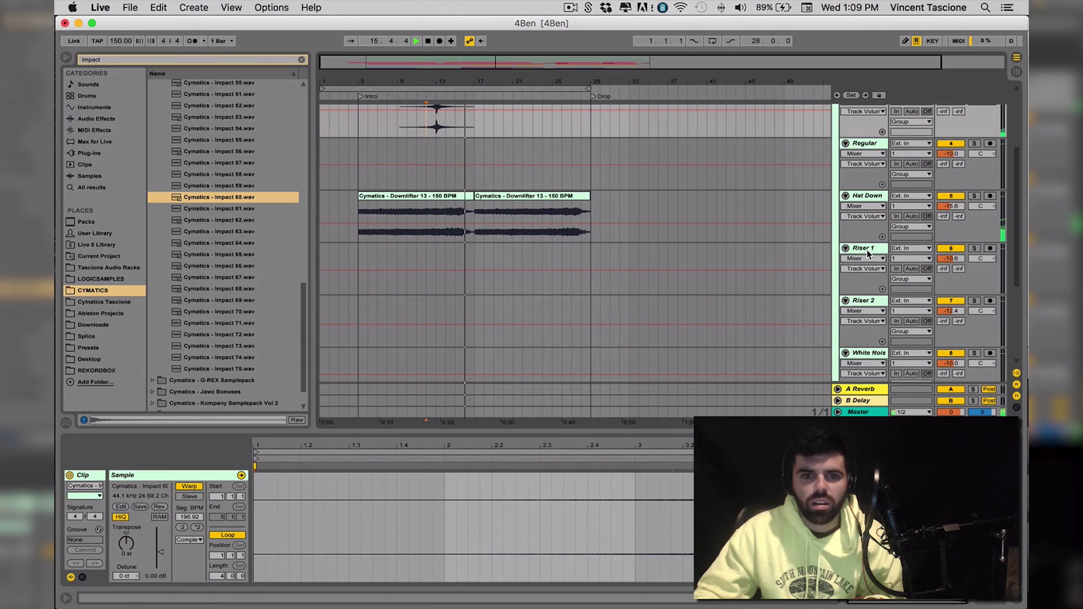
scroll(464, 244, down, 2)
scroll(463, 245, down, 10)
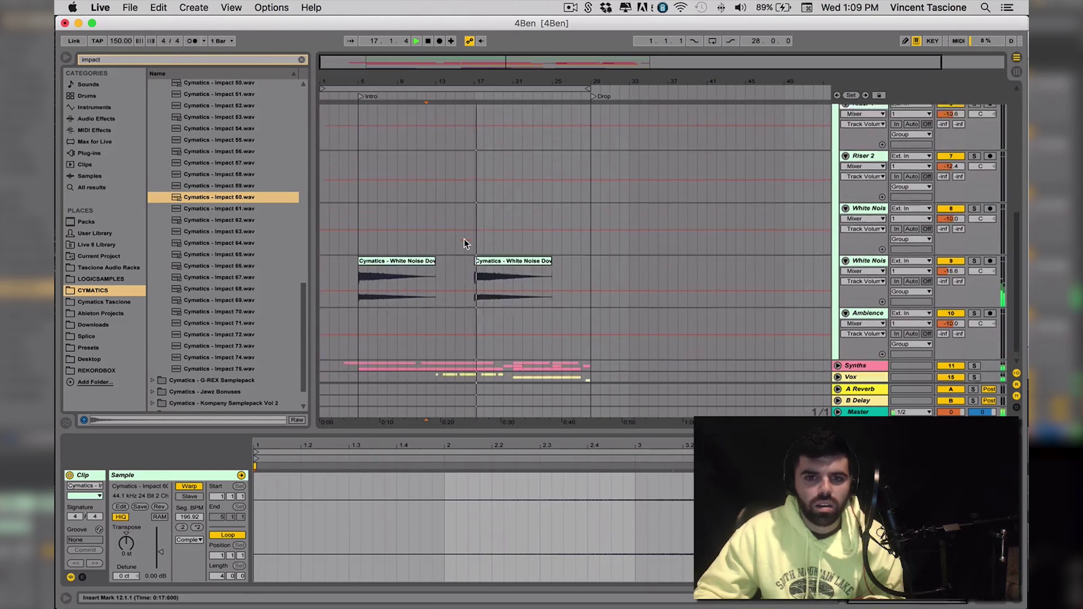
drag(492, 253, 454, 251)
key(super+d)
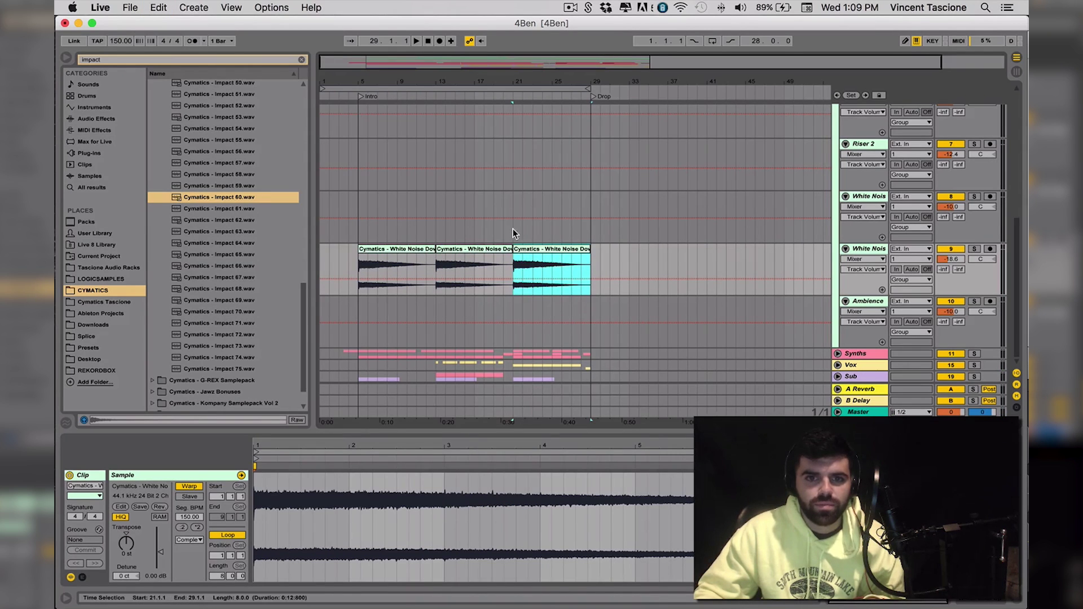
drag(513, 228, 547, 265)
click(587, 268)
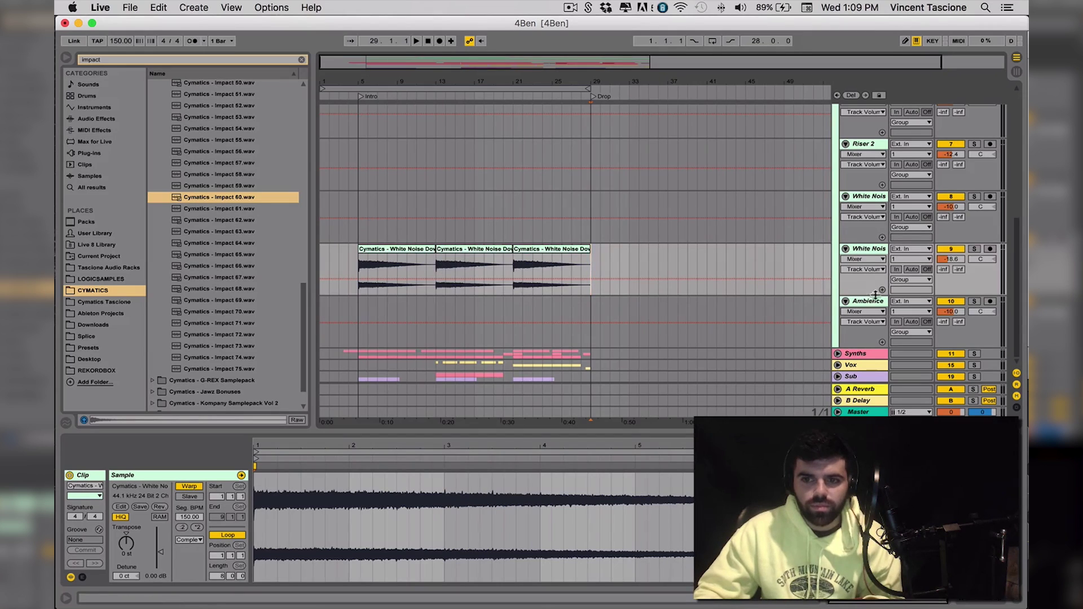
Select the Ambience track, search the CYMATICS library for "playing" and audition Playing with Shells 1 and 2
key(Down)
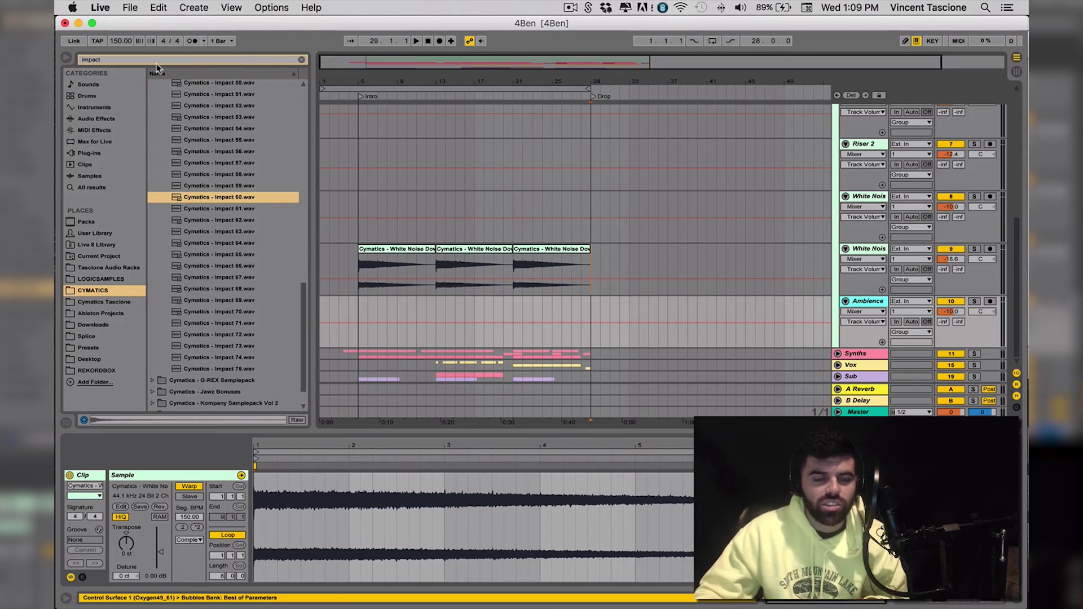
click(301, 59)
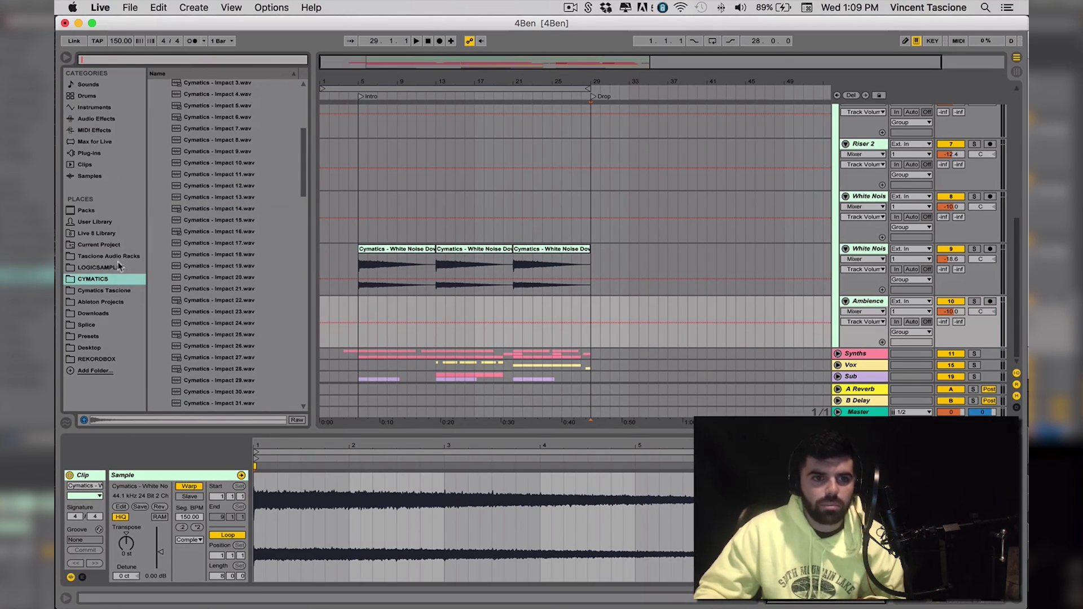
text(playing)
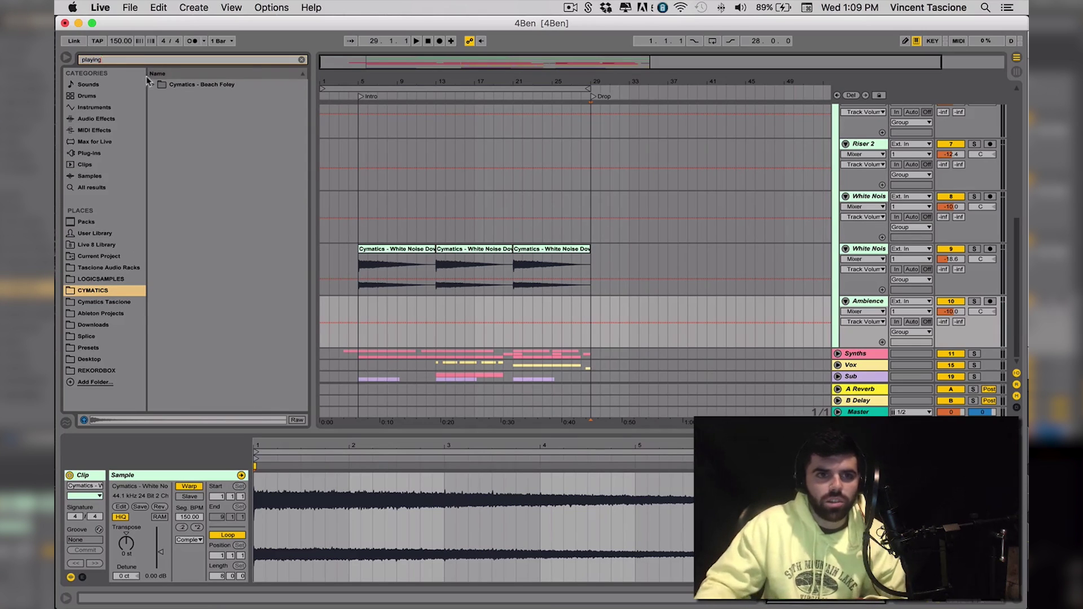
click(152, 84)
click(160, 95)
click(215, 107)
click(205, 118)
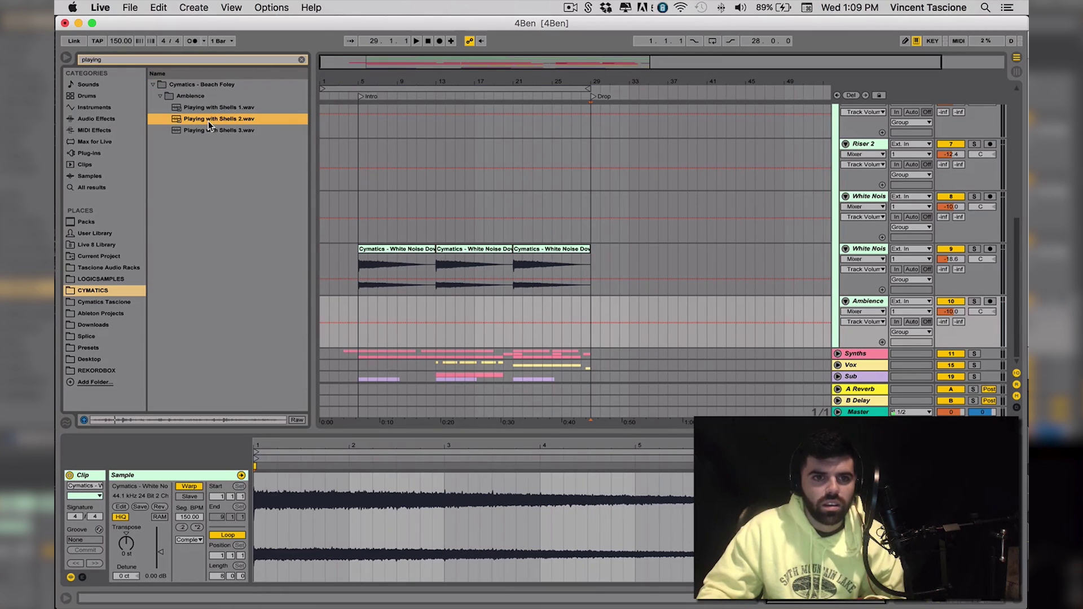
Select 5.1.1 to 29.1.1 on the Ambience track and examine its Bubbles and Medium Hall effects
click(617, 339)
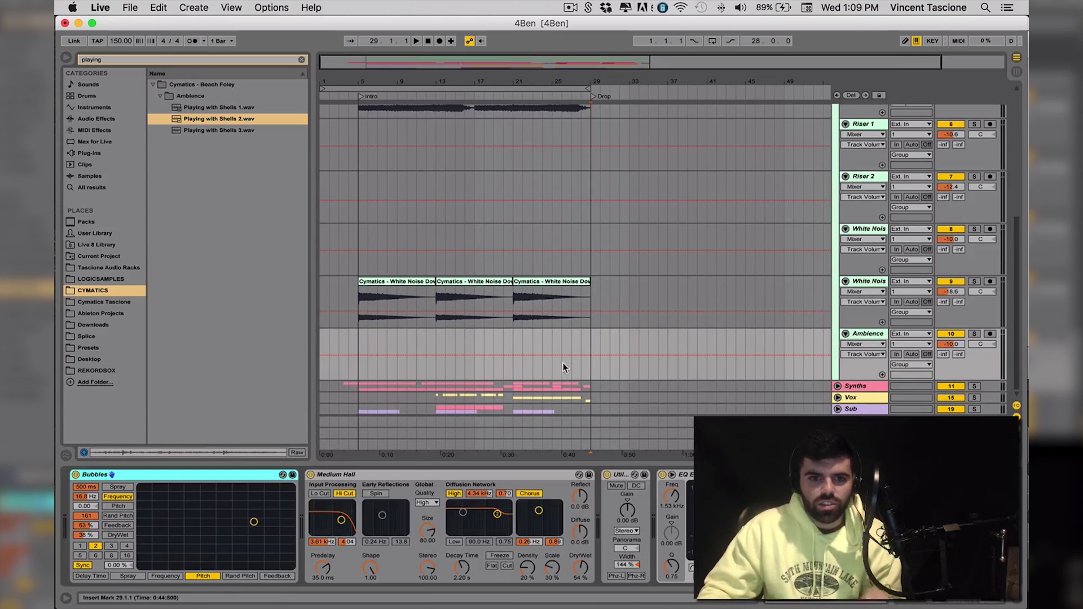
drag(357, 367, 591, 366)
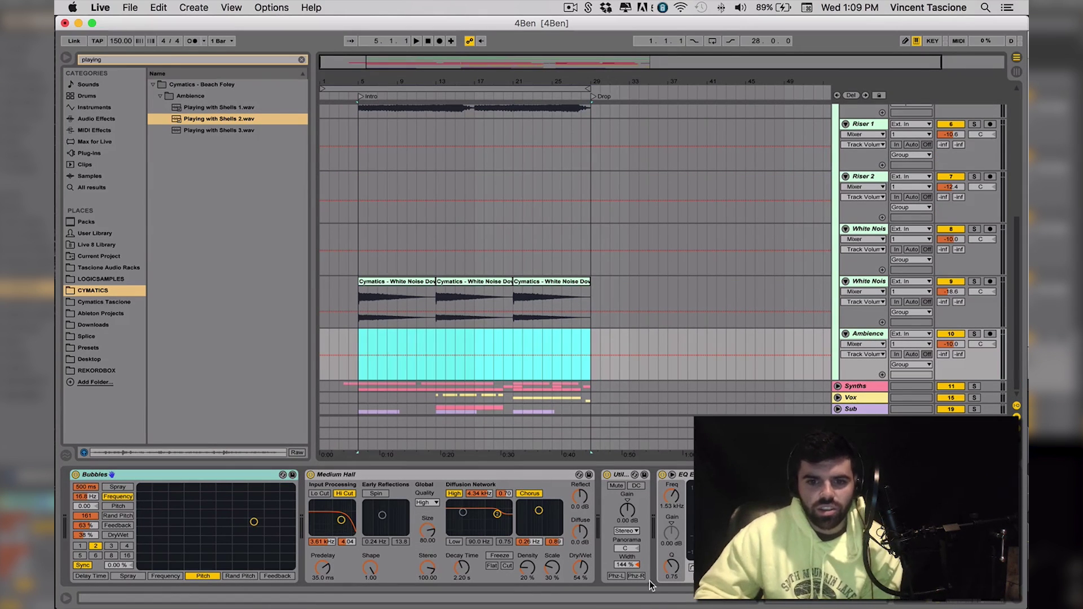
click(172, 477)
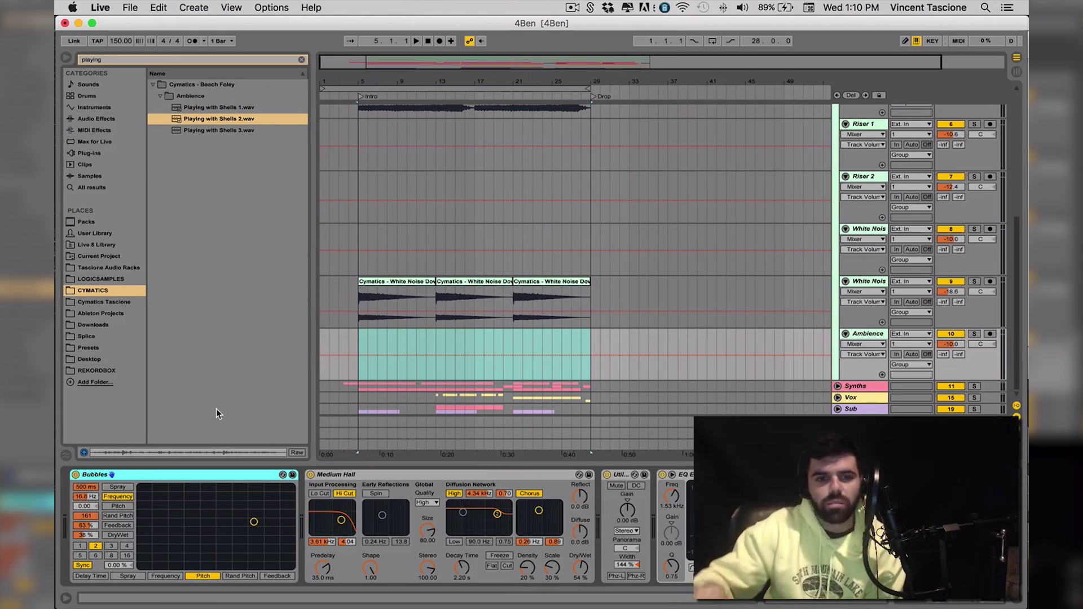
click(405, 475)
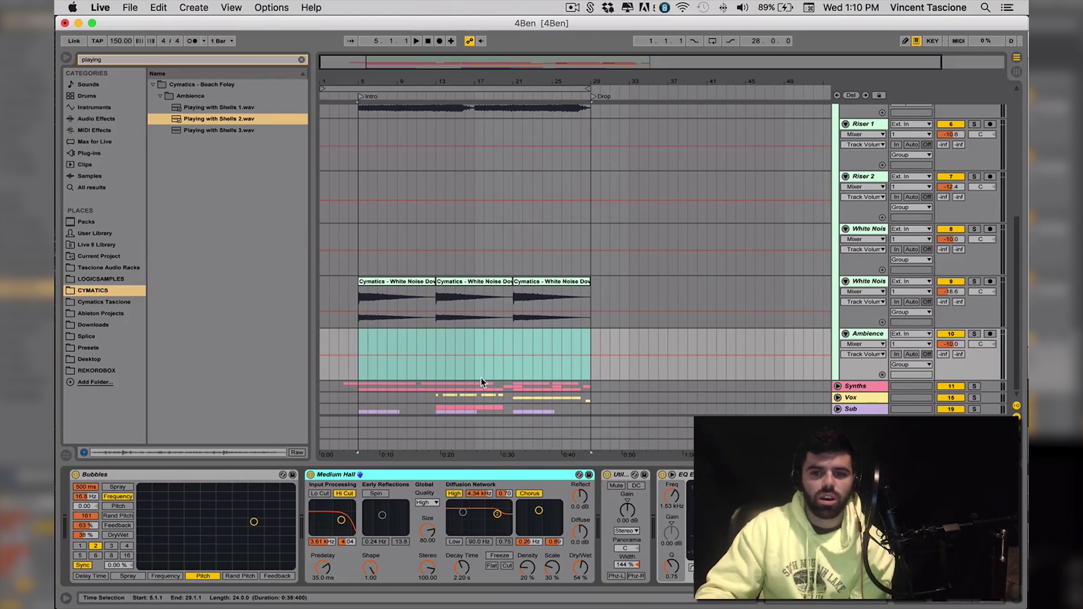
Place Playing with Shells 2 on the Ambience track at bar 5 and duplicate it back to back up to the Drop at bar 29
drag(222, 120, 365, 348)
key(super+d)
key(super+d)
key(super+d)
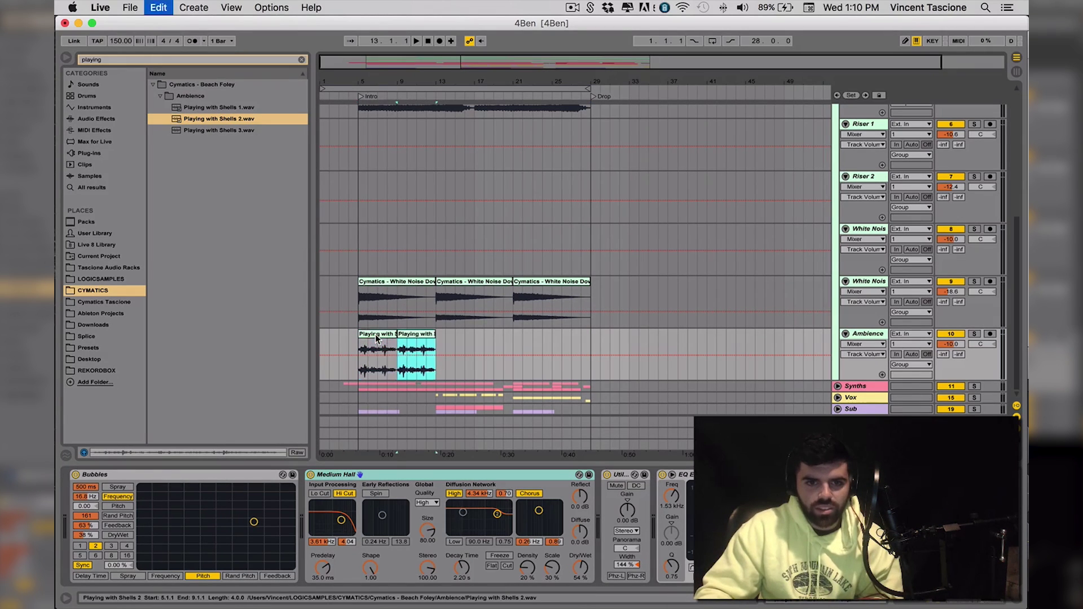
key(super+d)
key(super+d)
Play the intro from its start, set the Ambience track's volume to -10.5 dB and solo the track
click(361, 369)
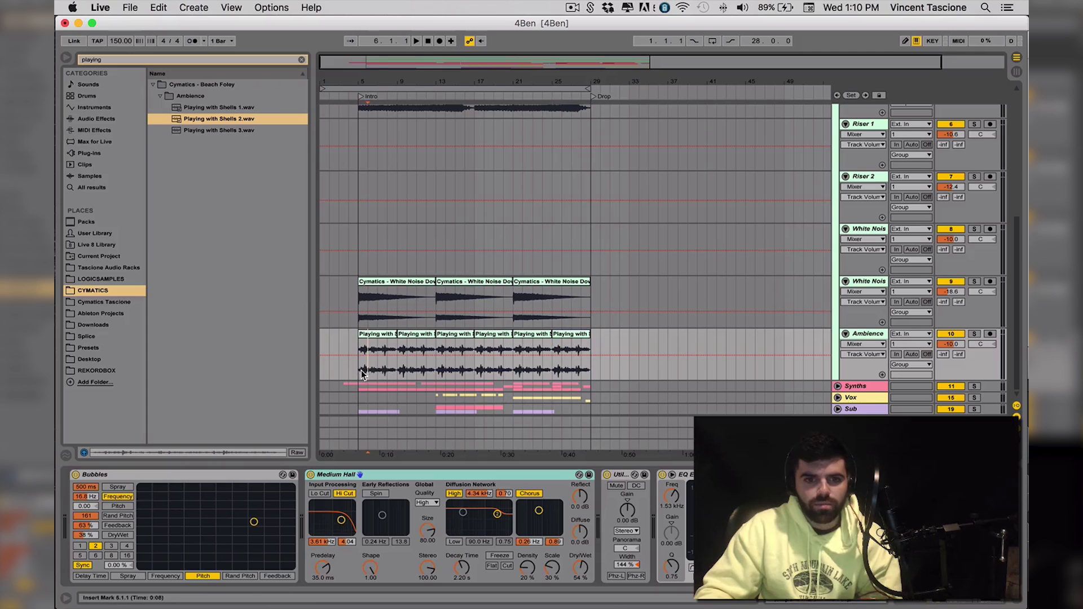
key(space)
drag(951, 344, 951, 348)
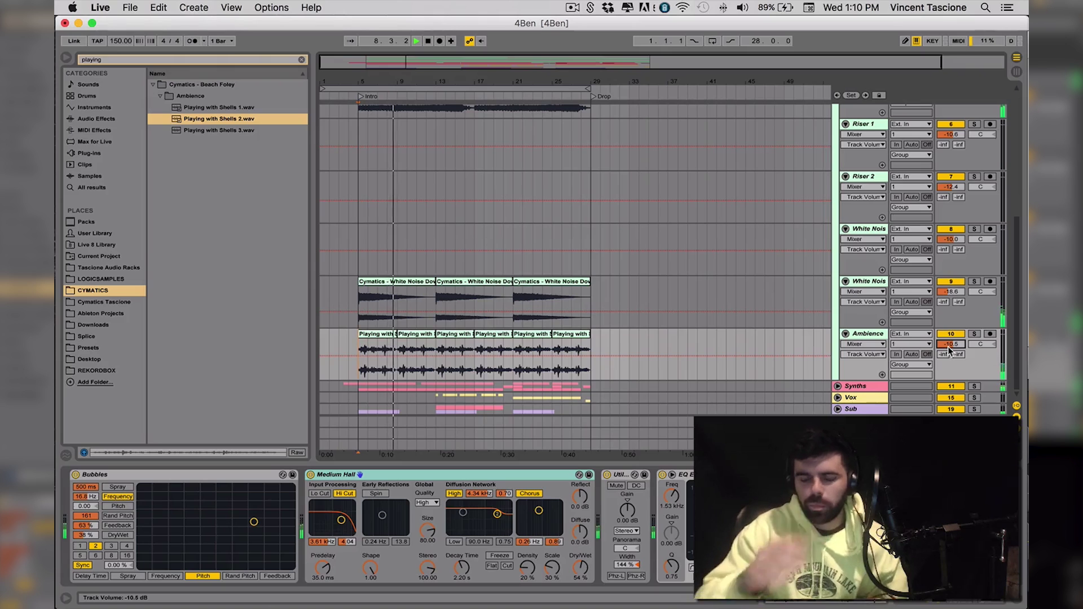
click(975, 334)
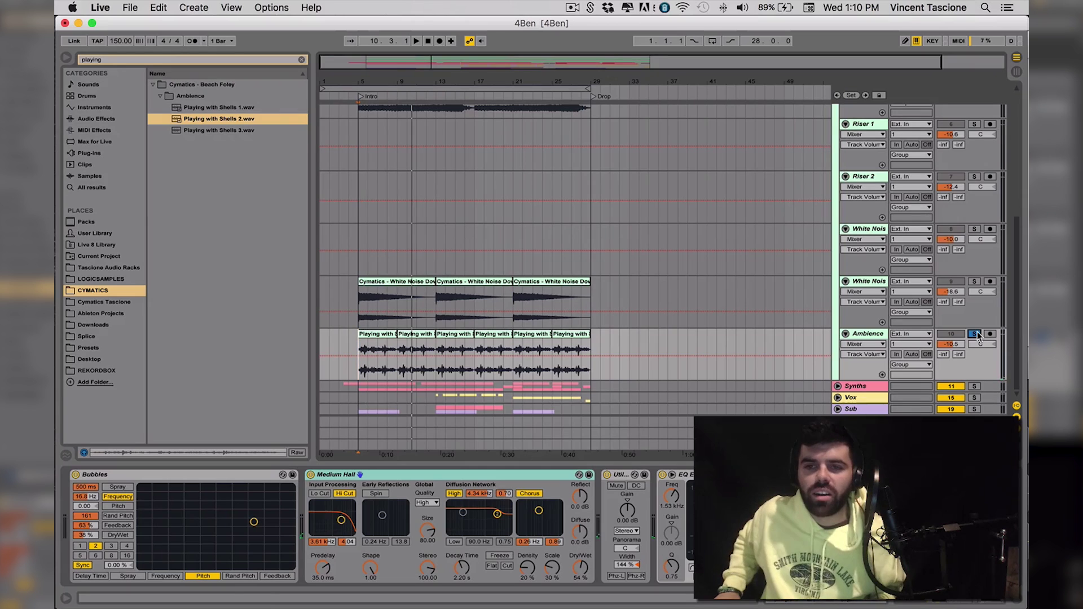
Search the CYMATICS library for "white" and audition the White Noise Up samples in FX Toolkit Vol 3's Uplifters folder
click(302, 59)
text(white)
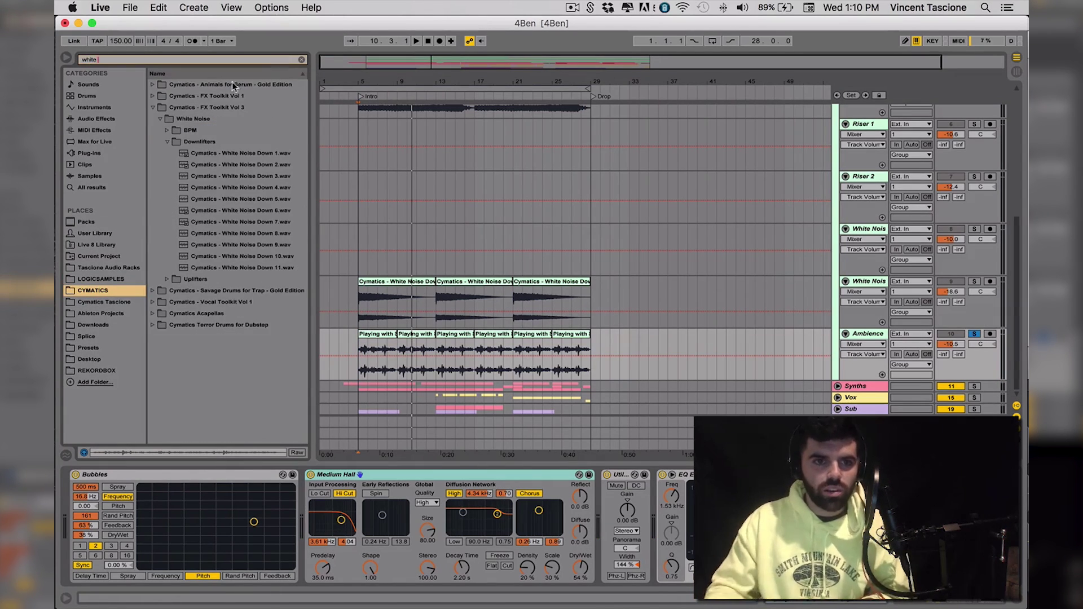
click(176, 141)
click(175, 154)
click(197, 176)
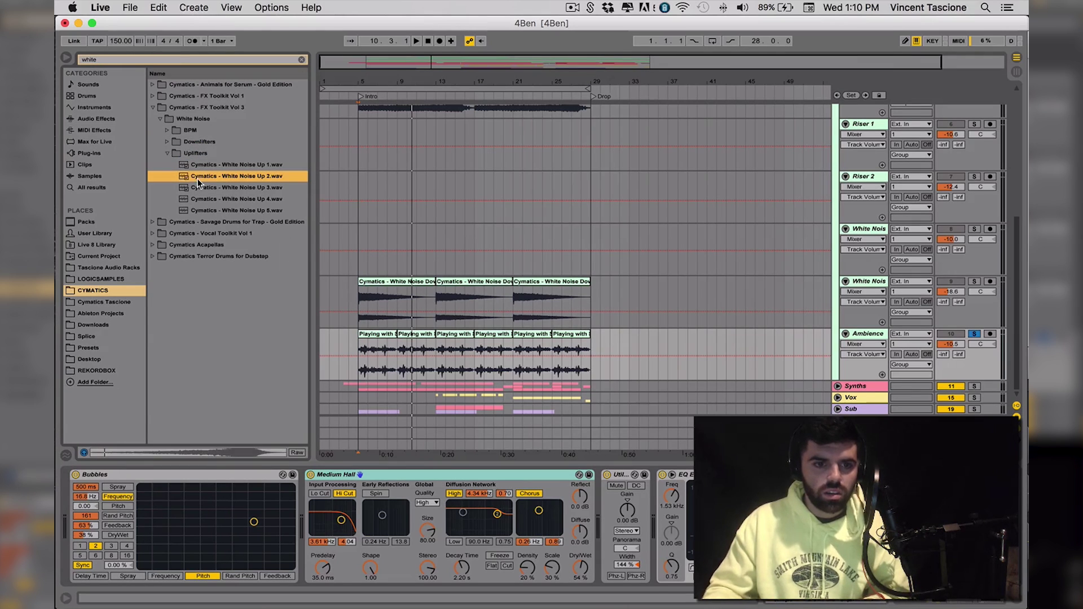
click(229, 163)
click(235, 199)
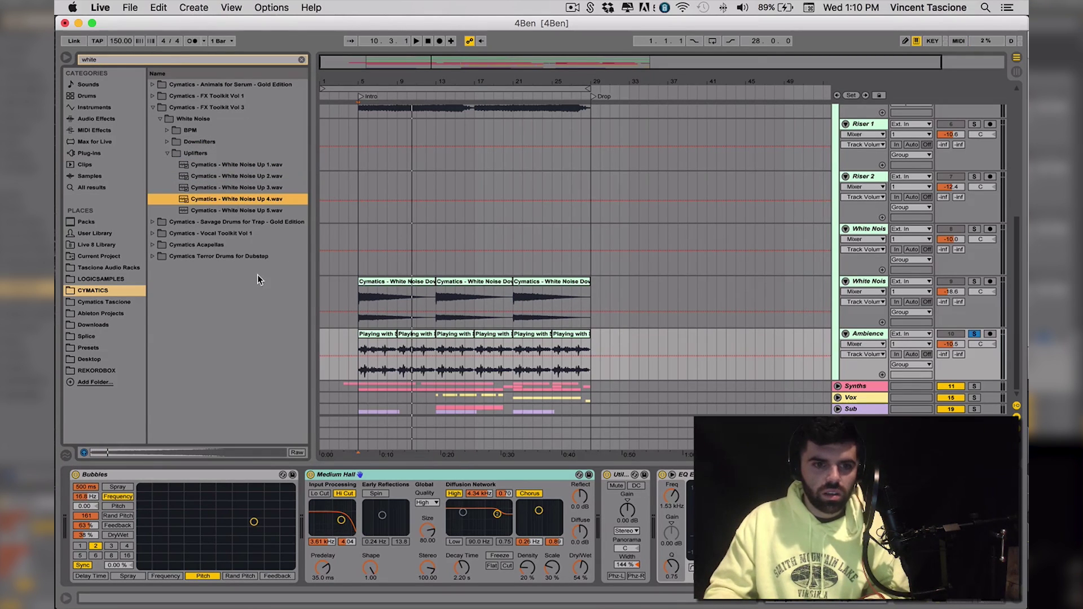
Place Cymatics - White Noise Up 4 with a fade-in on the upper White Noise track at bar 9, and copy it to bars 17 and 24
drag(248, 202, 421, 234)
click(405, 238)
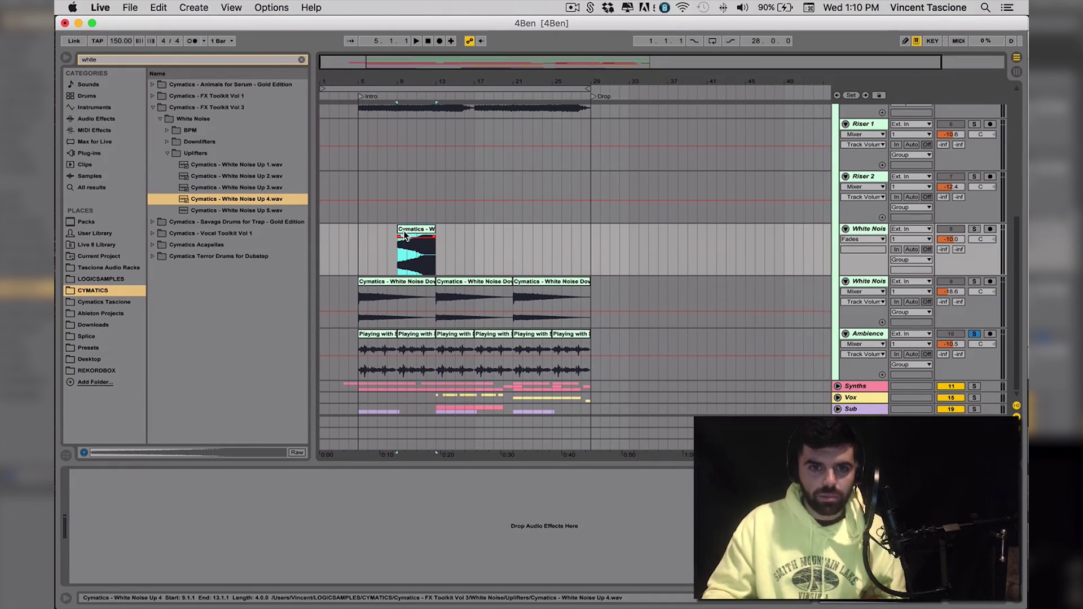
drag(401, 236, 568, 235)
Play from the third White Noise Up clip and take the Ambience track out of solo
key(space)
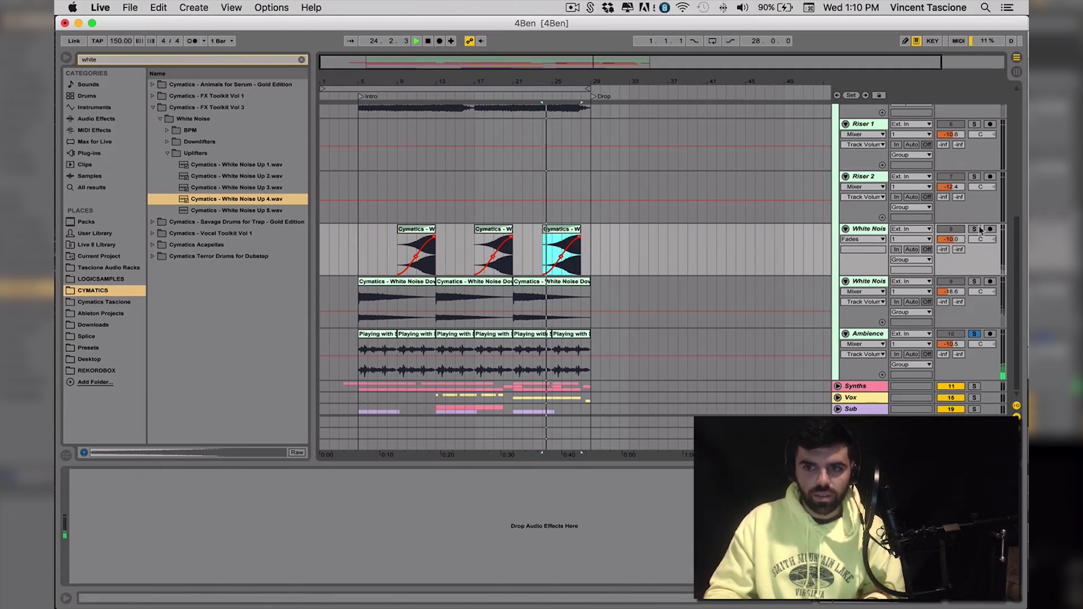
click(972, 331)
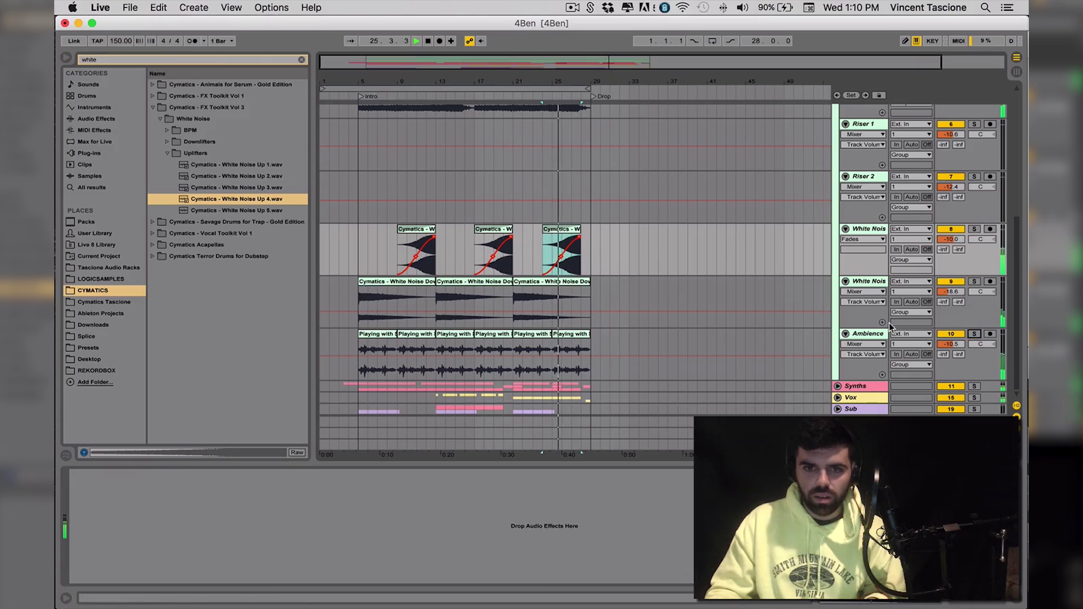
Play the intro from bar 15 and lower the upper White Noise track's volume to -14.1 dB
click(456, 262)
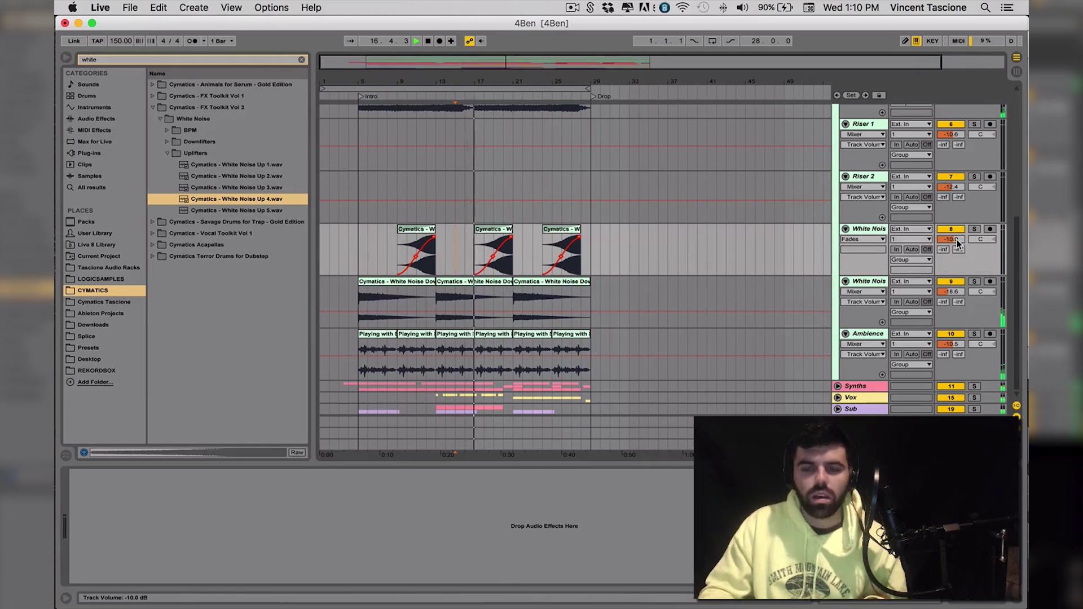
drag(958, 241, 959, 253)
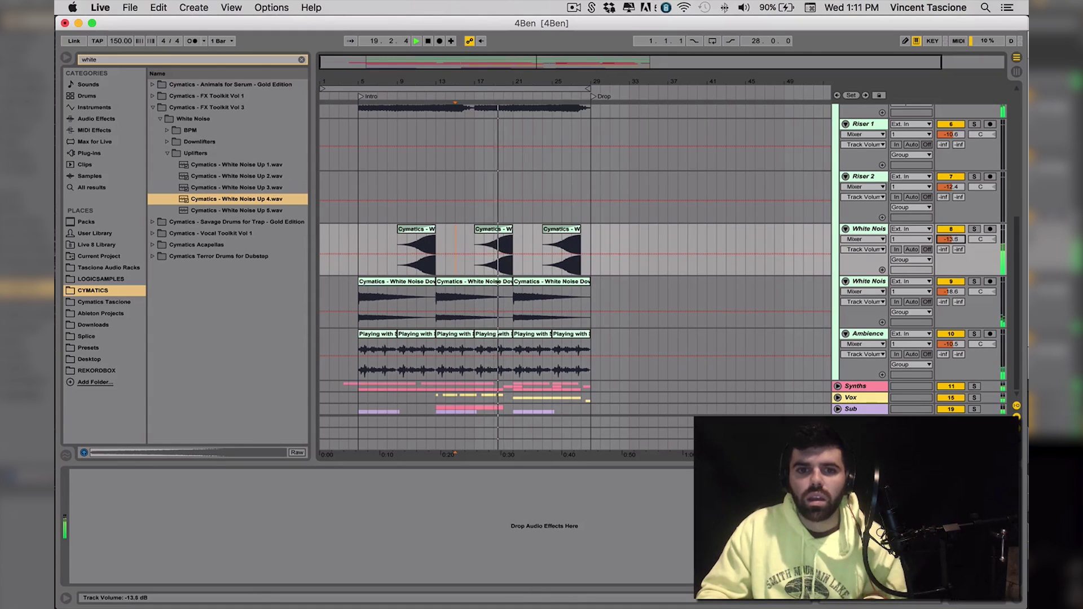
key(space)
Move the second White Noise Up 4 clip one bar earlier to start at bar 16 and play from bar 20
click(500, 233)
drag(501, 233, 492, 234)
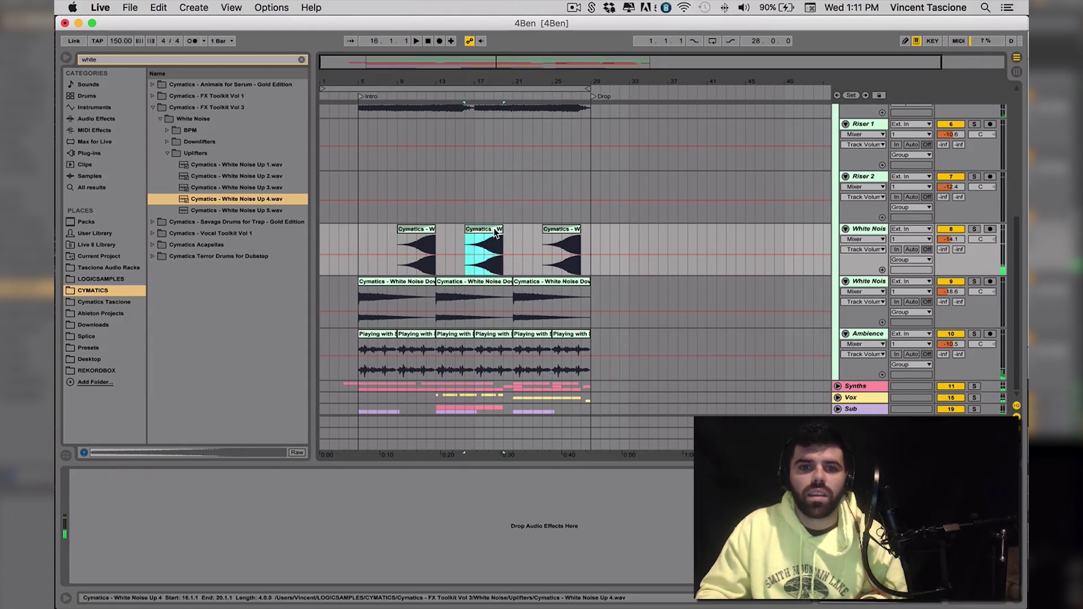
click(499, 214)
key(space)
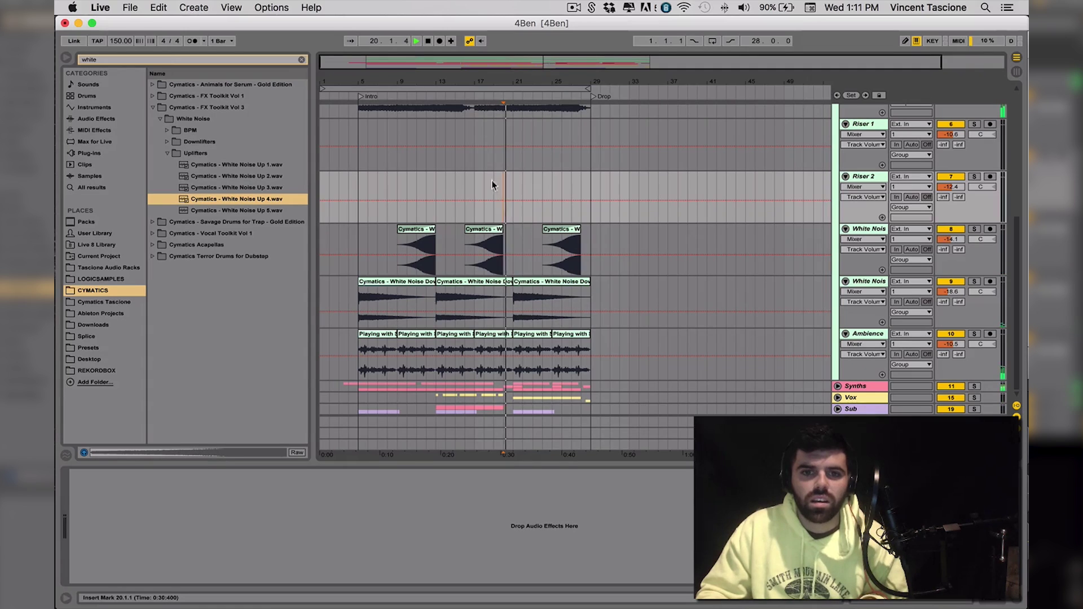
Move the second Downlifter 13 clip to bar 21, trim its end to bar 28 and stop playback
drag(500, 84, 497, 117)
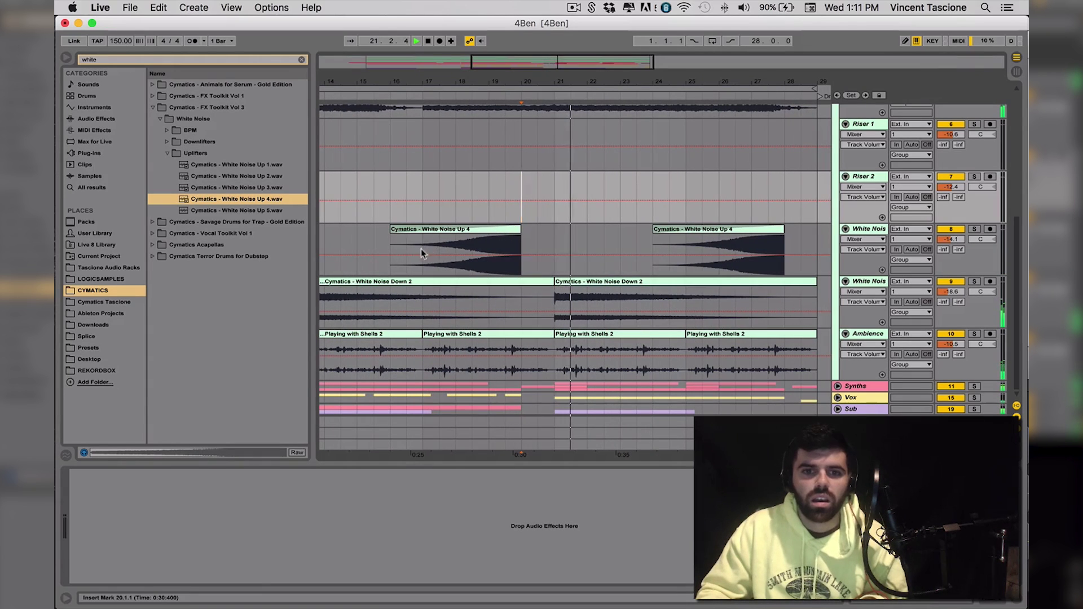
scroll(536, 215, up, 3)
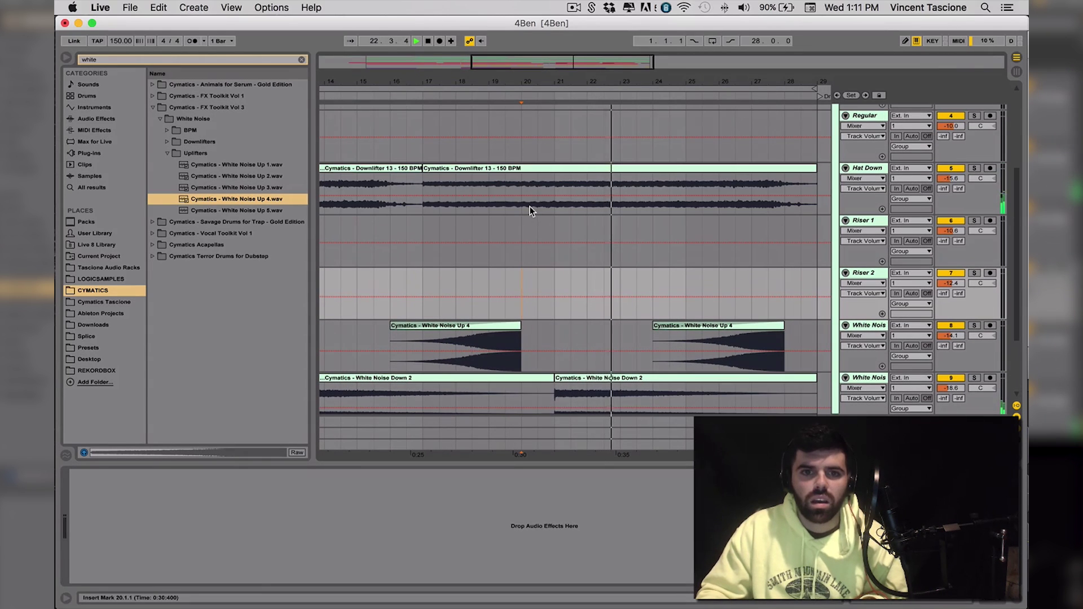
drag(534, 89, 534, 85)
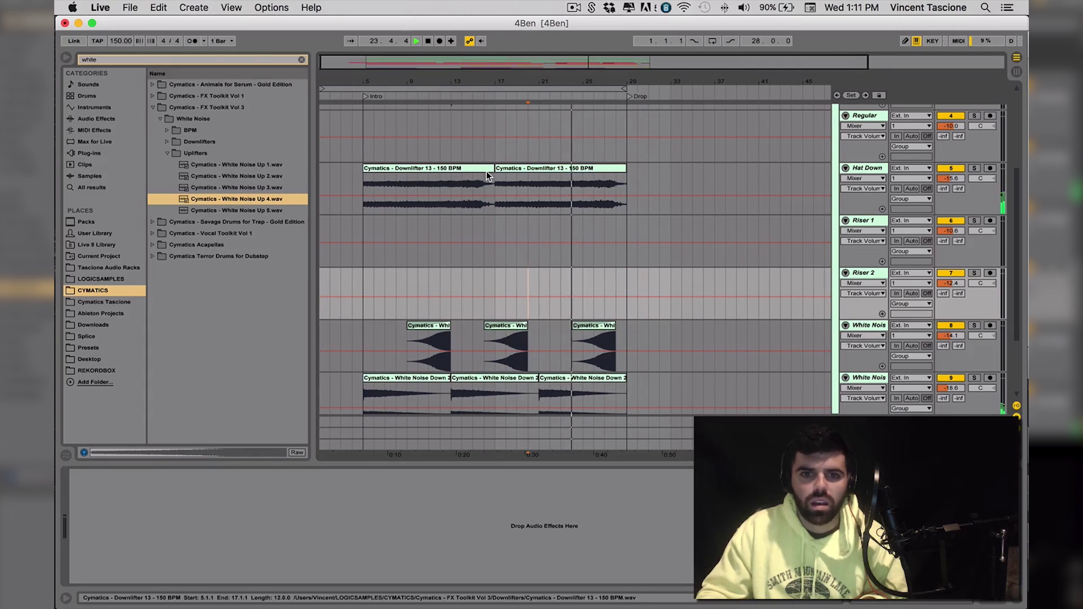
drag(516, 171, 560, 179)
drag(662, 177, 616, 177)
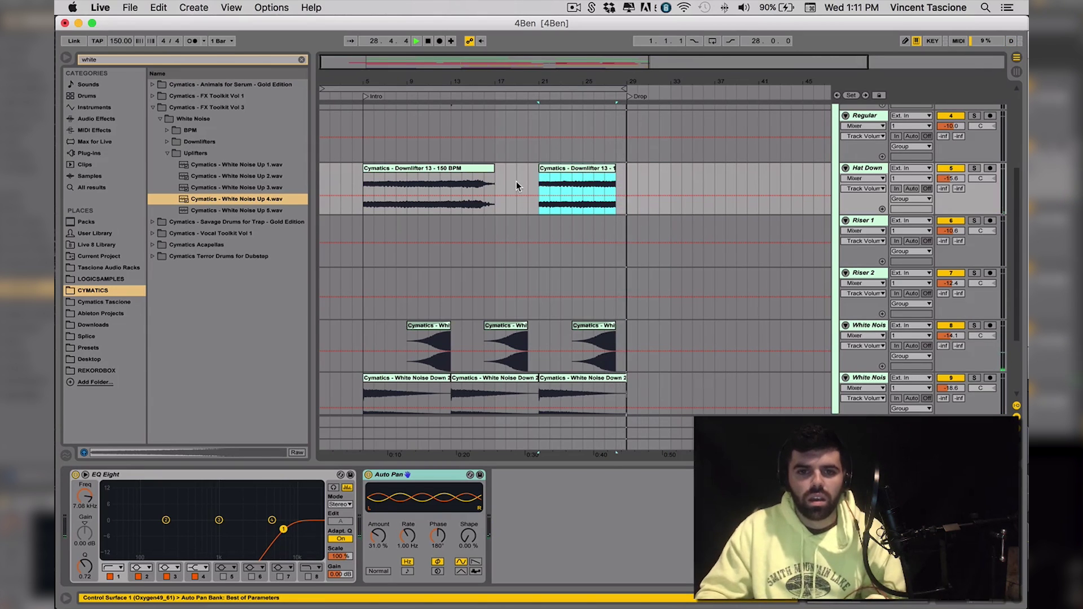
key(space)
Trim the last Ambience clip to end at bar 28 and automate the track's Speaker On to switch off from there
scroll(512, 276, down, 3)
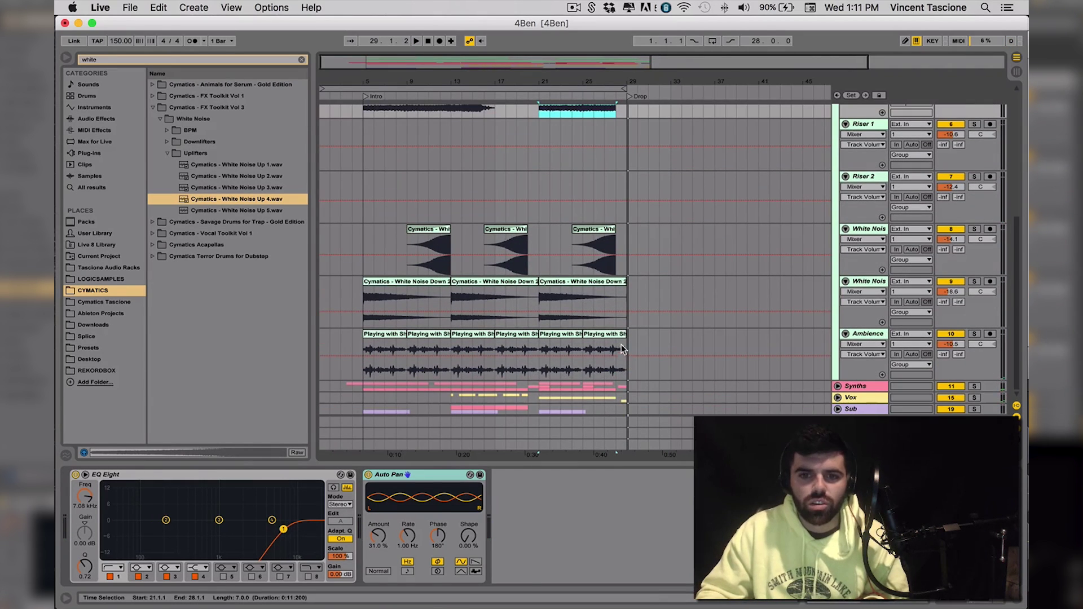
drag(620, 337, 616, 337)
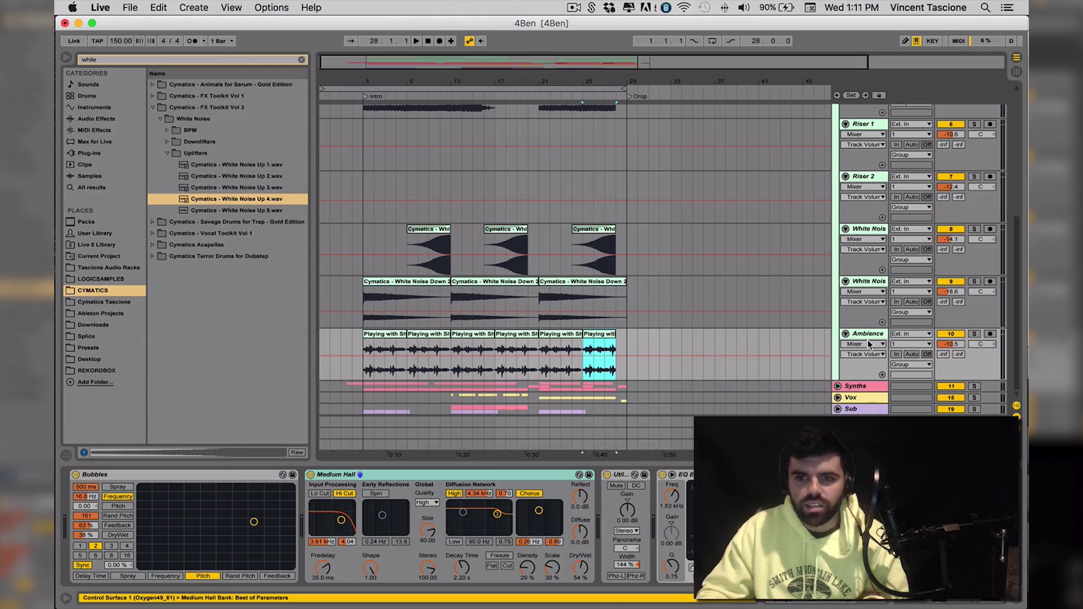
click(863, 353)
click(863, 363)
key(b)
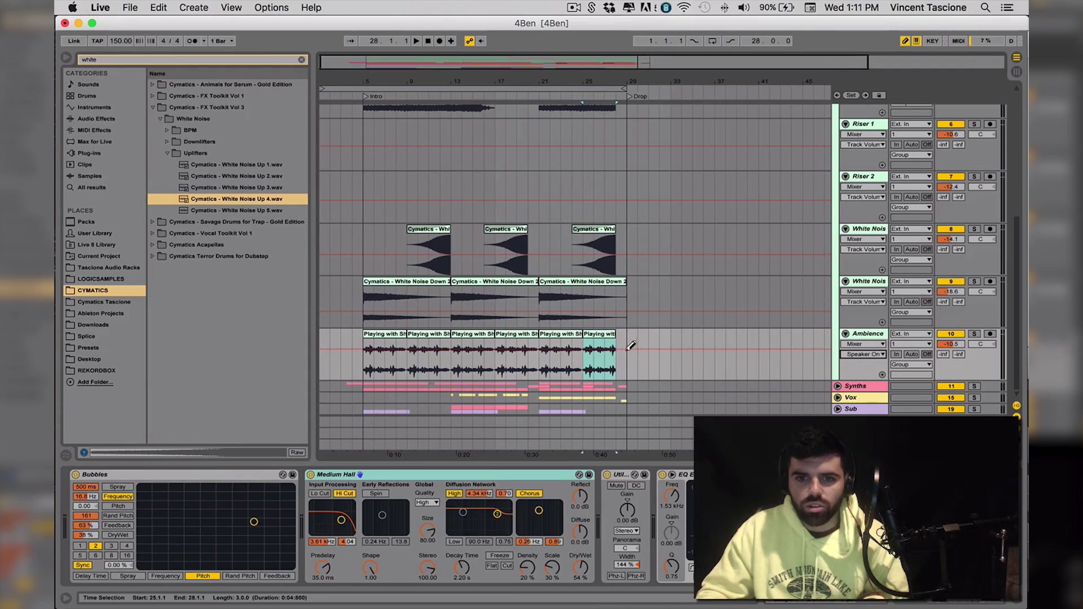
click(621, 367)
click(625, 346)
Search the CYMATICS library for "riser" and audition samples in FX Toolkit Vol 3's Risers folder, including Riser 37 - 150 BPM E
scroll(652, 336, up, 5)
scroll(621, 316, up, 1)
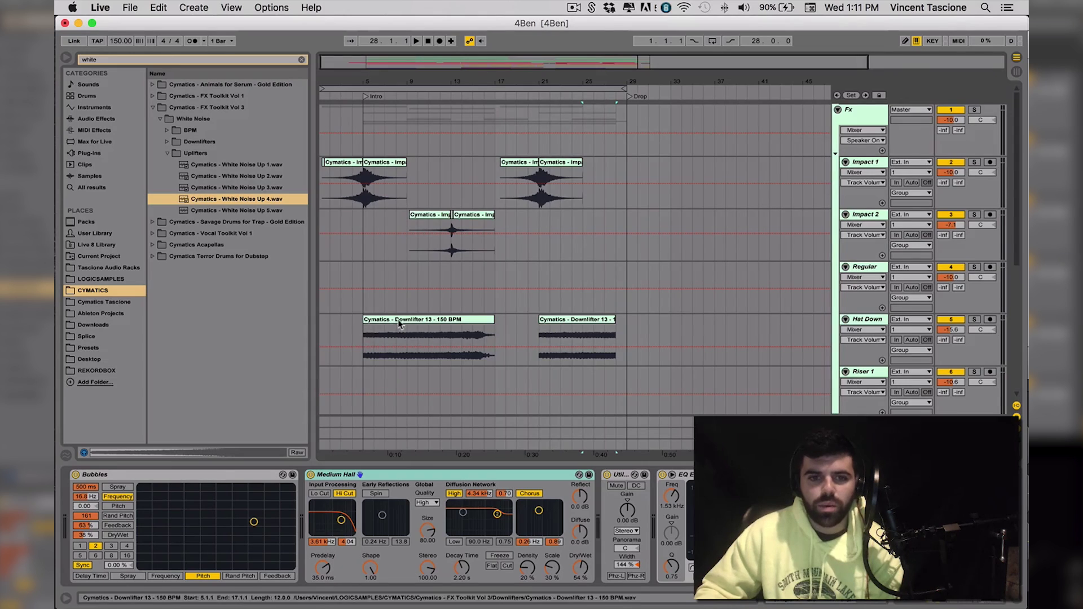
scroll(395, 321, down, 10)
drag(365, 348, 442, 344)
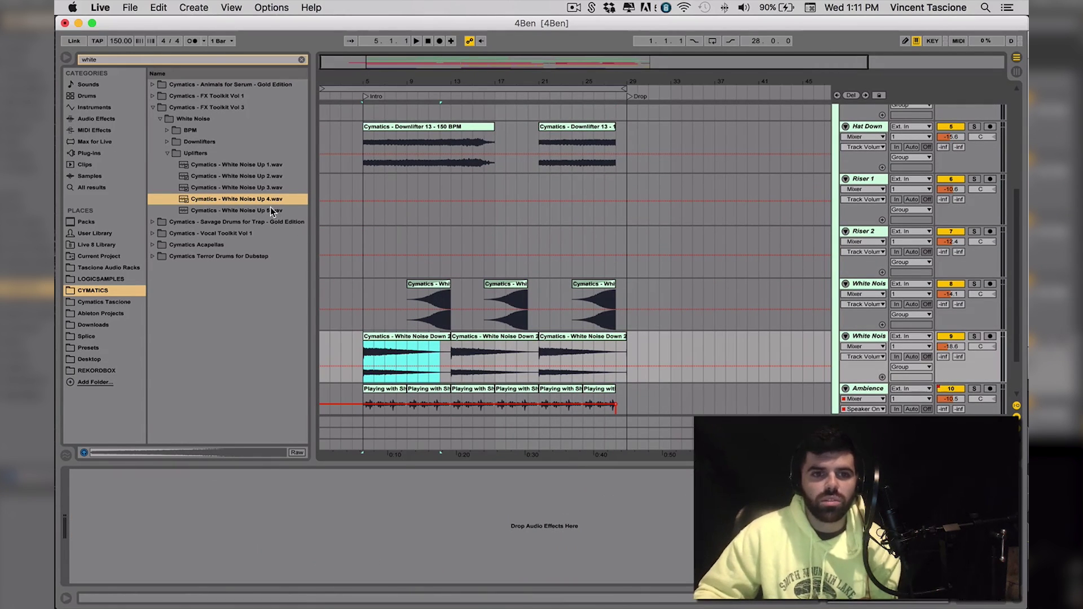
click(854, 234)
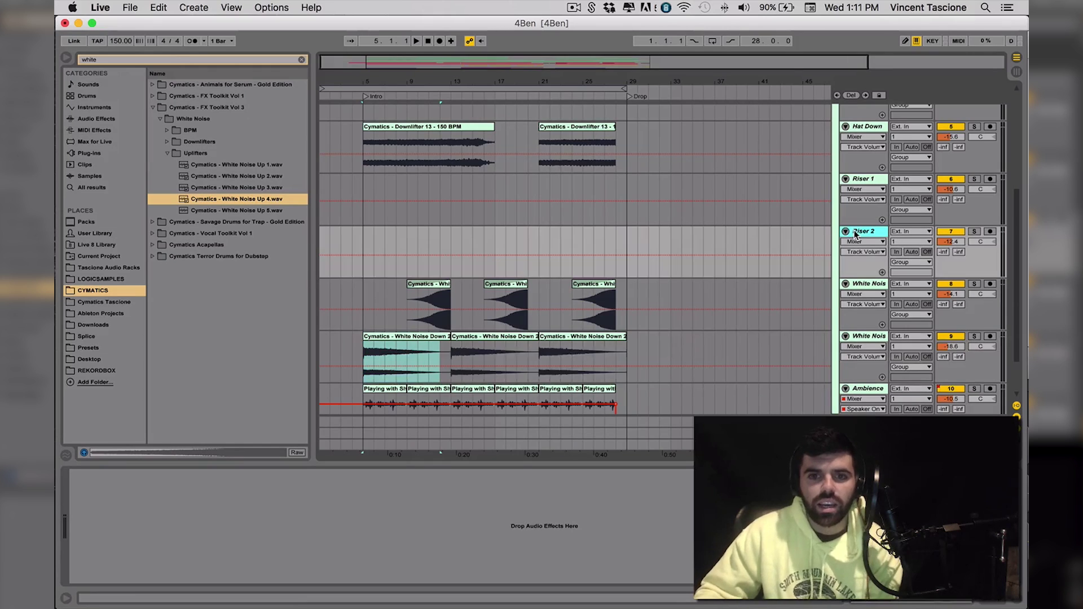
click(299, 59)
text(riser)
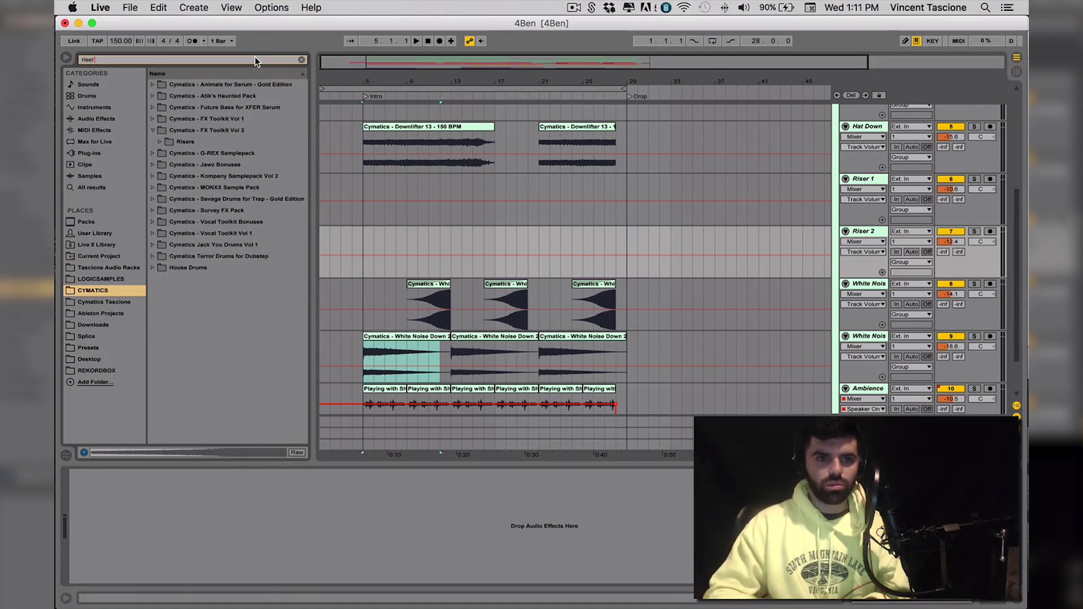
click(165, 131)
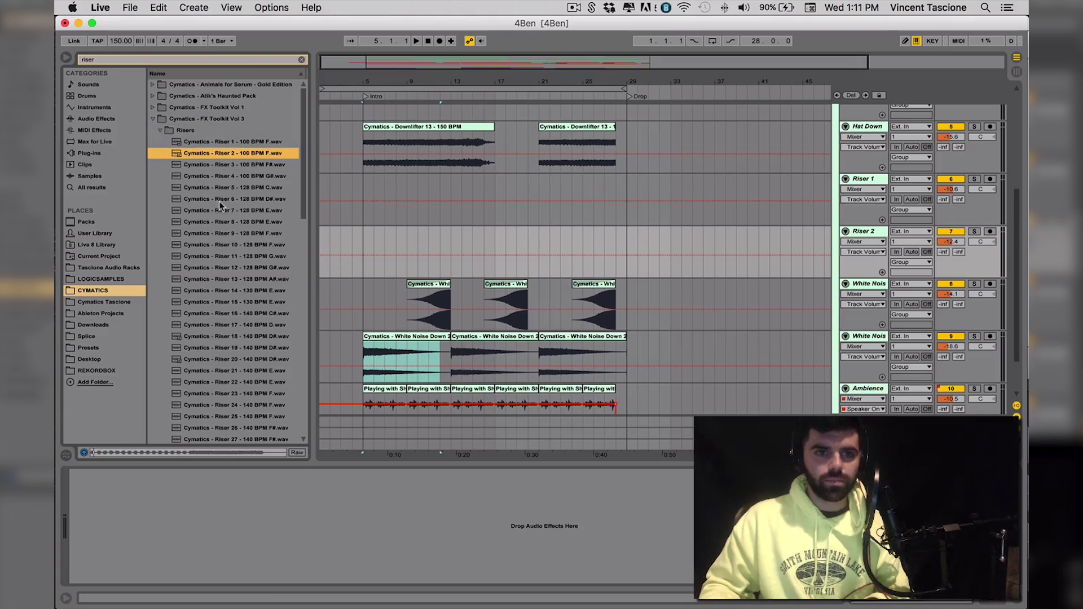
scroll(226, 214, down, 3)
click(252, 248)
scroll(254, 254, down, 4)
click(261, 272)
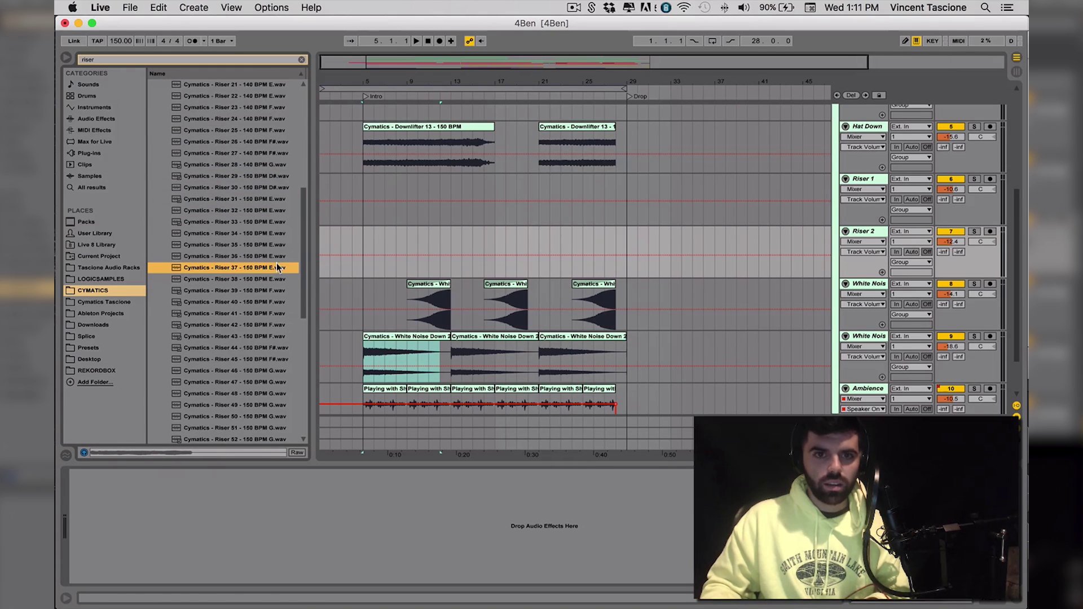
key(space)
key(space)
Unfold the Synths group and open the first Chords clip to examine which notes the intro uses
scroll(472, 282, down, 2)
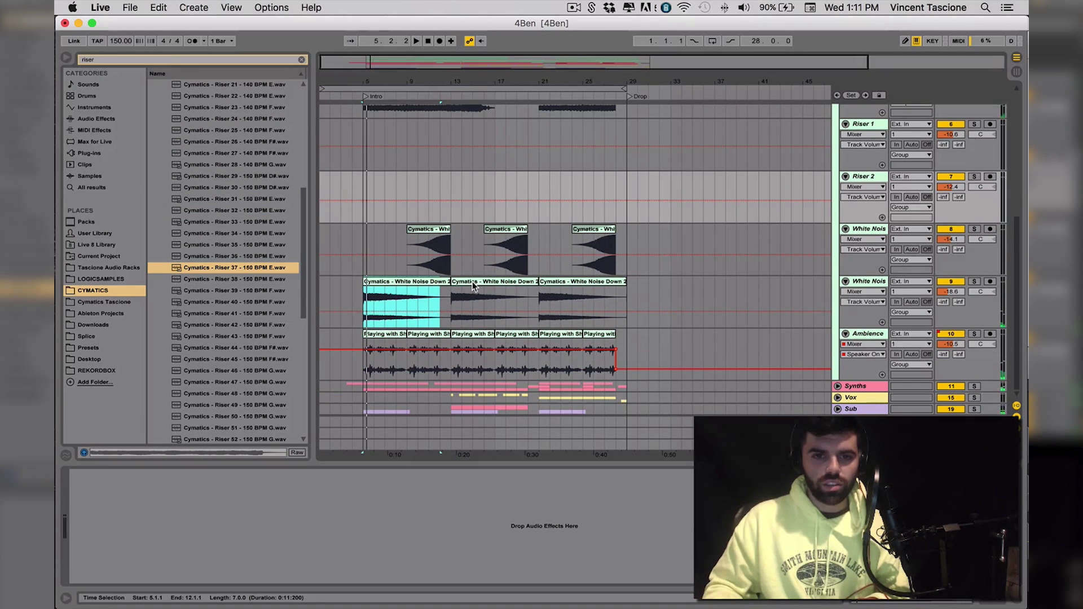
click(837, 387)
scroll(489, 316, down, 5)
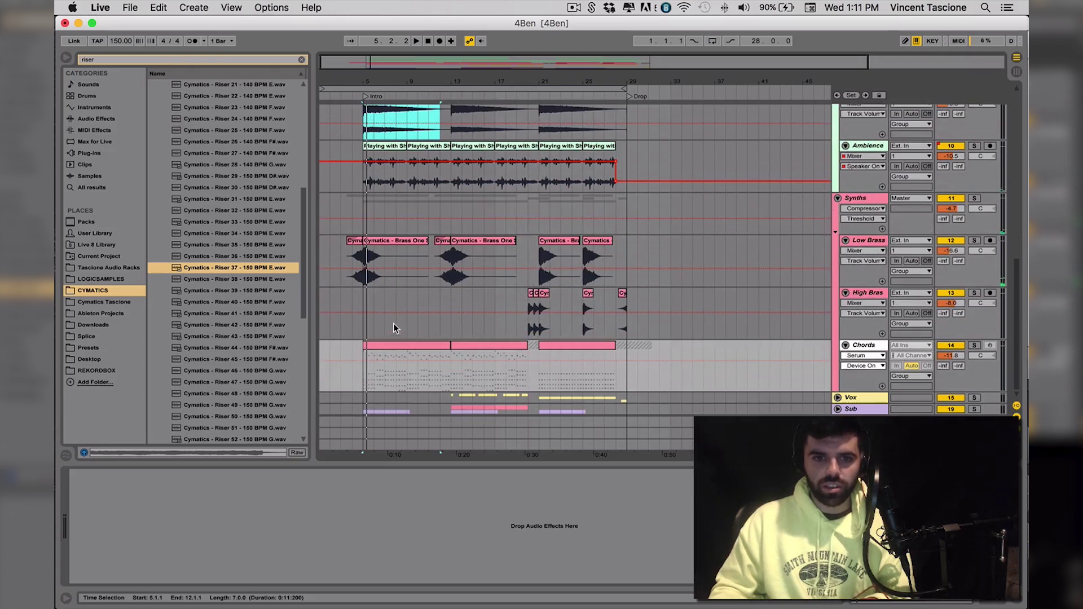
double_click(393, 353)
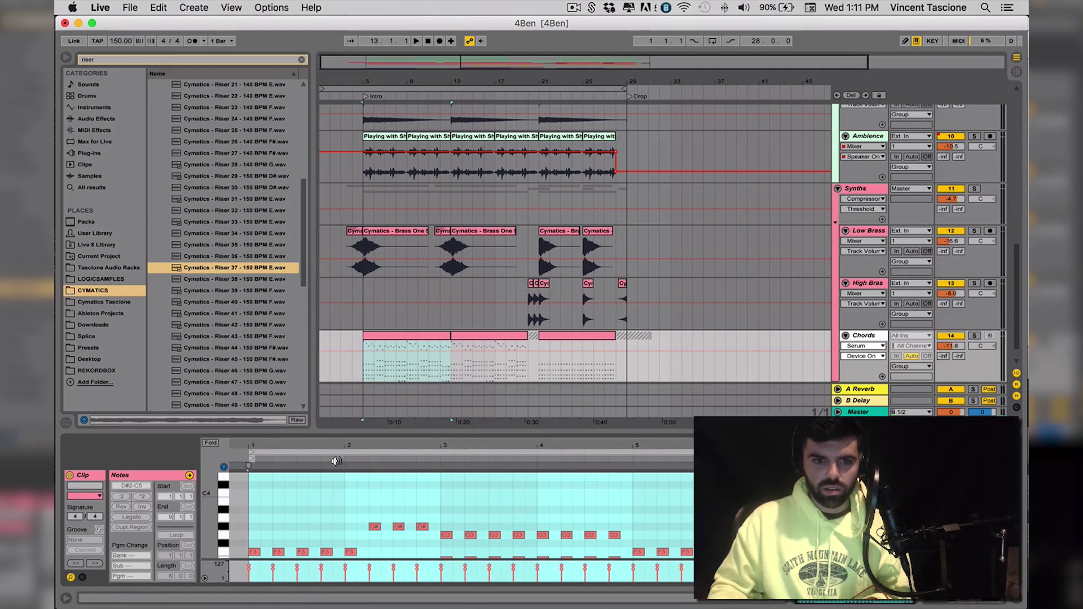
scroll(339, 494, down, 2)
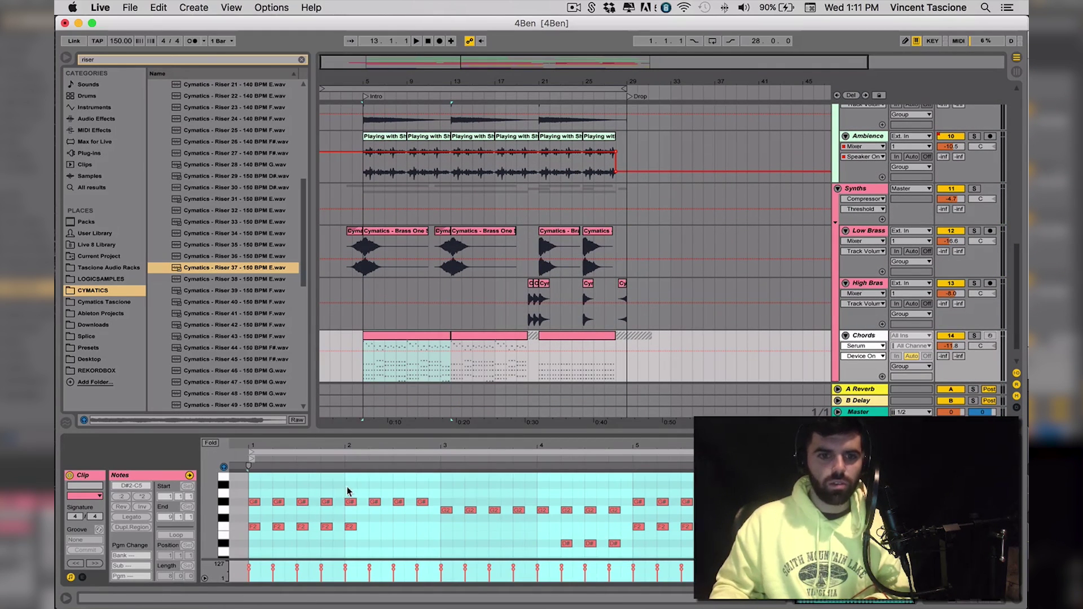
scroll(347, 486, down, 3)
scroll(346, 486, up, 3)
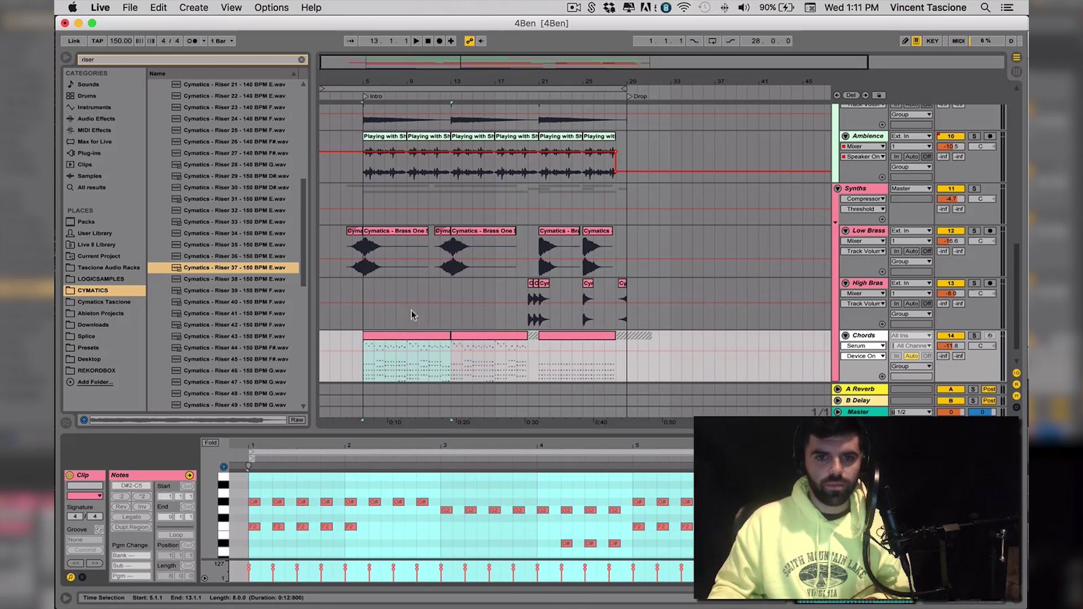
scroll(425, 268, up, 6)
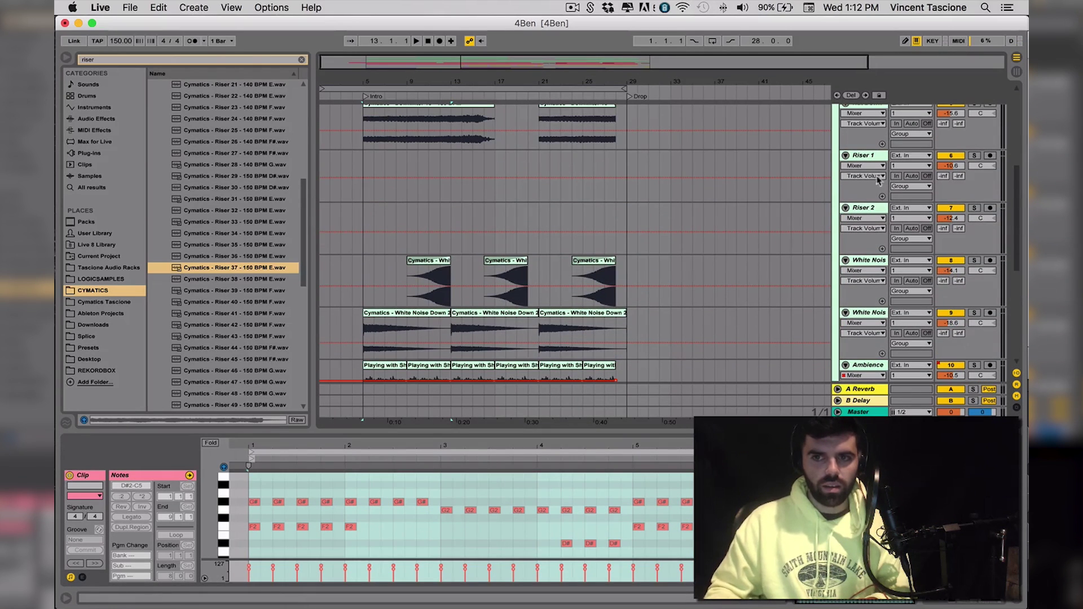
Audition the 150 BPM F risers and place Cymatics - Riser 43 on the Riser 1 track at bar 21
click(871, 160)
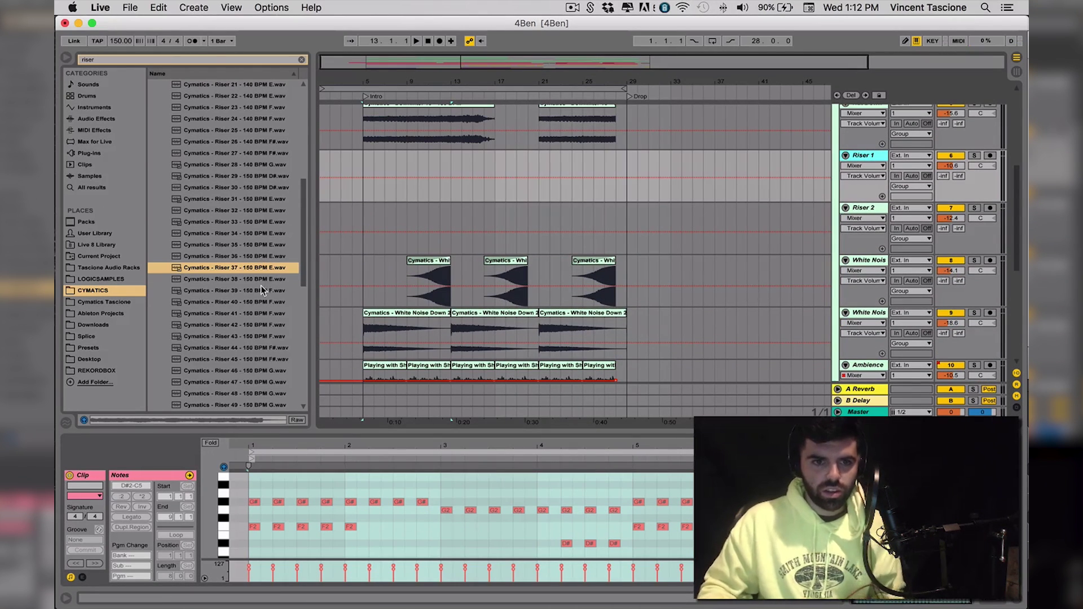
click(274, 324)
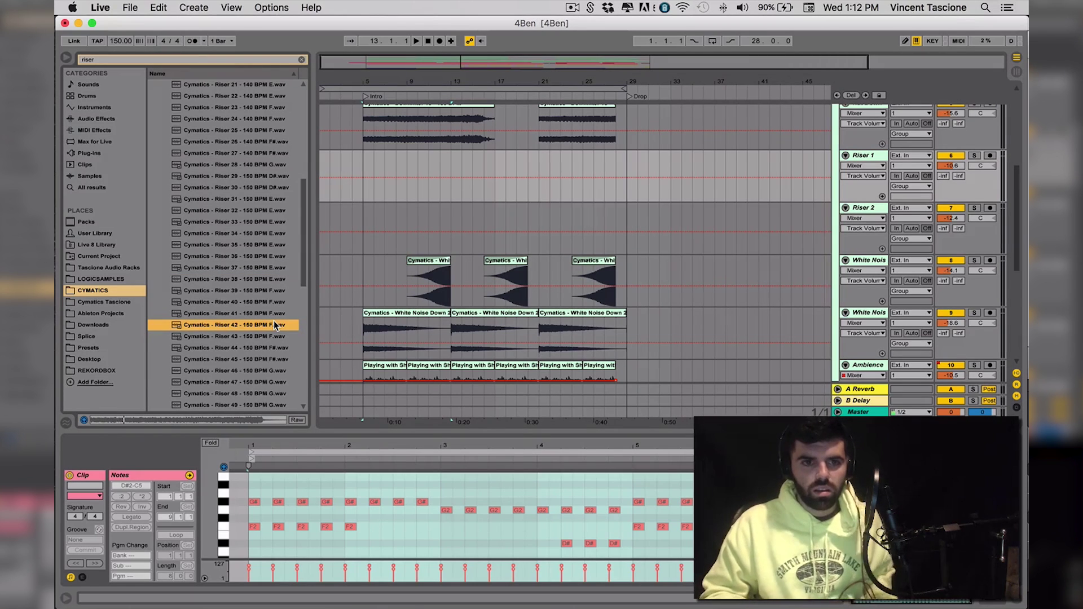
key(Down)
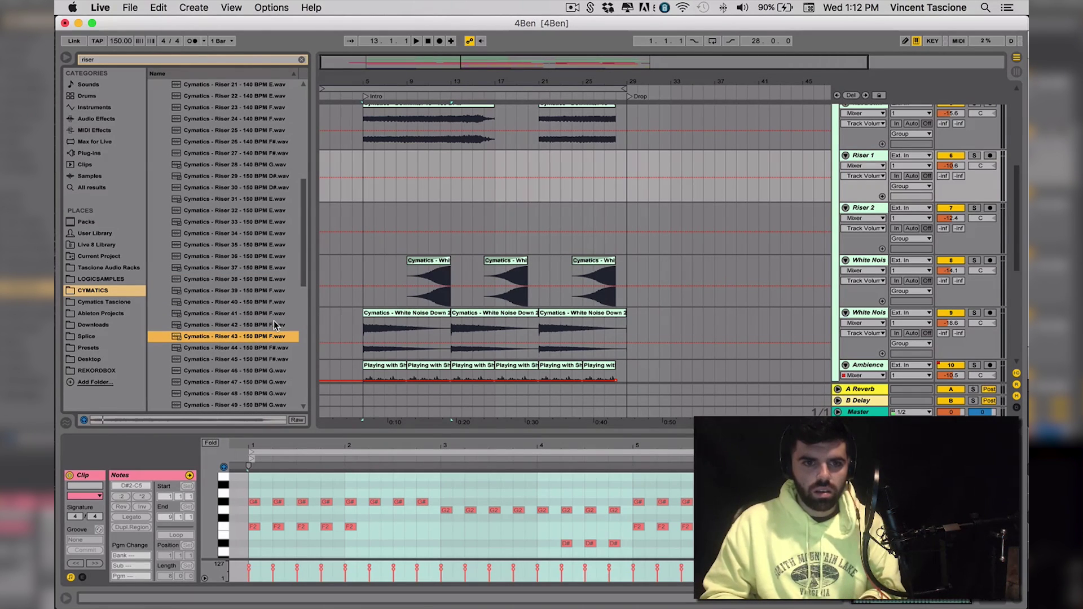
drag(270, 337, 537, 183)
Audition the neighbouring risers and place Cymatics - Riser 42 - 150 BPM F on the Riser 2 track at bar 21
click(282, 350)
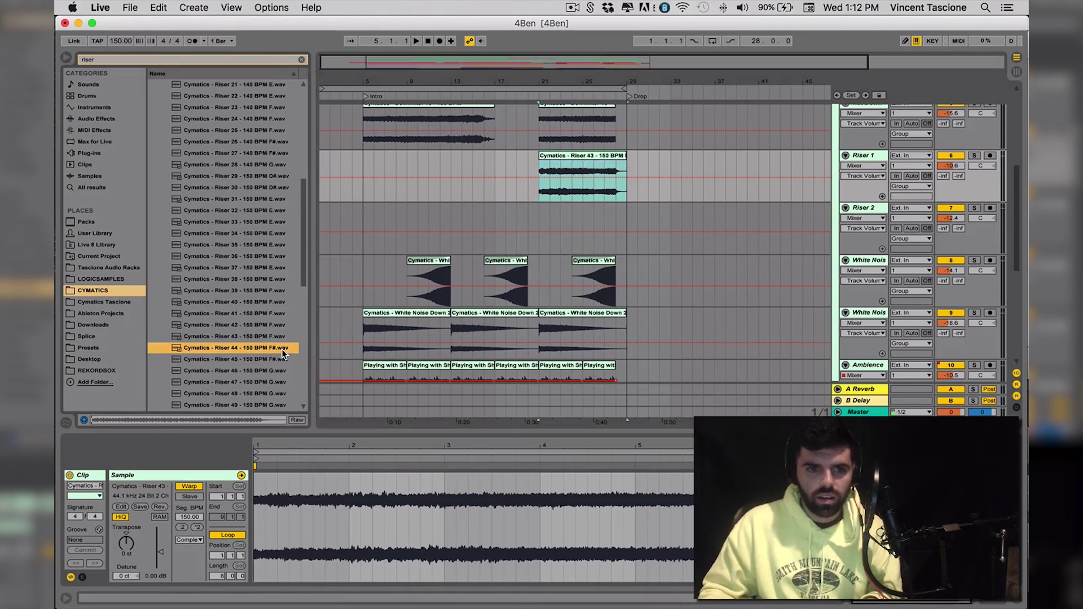
key(Up)
key(Up)
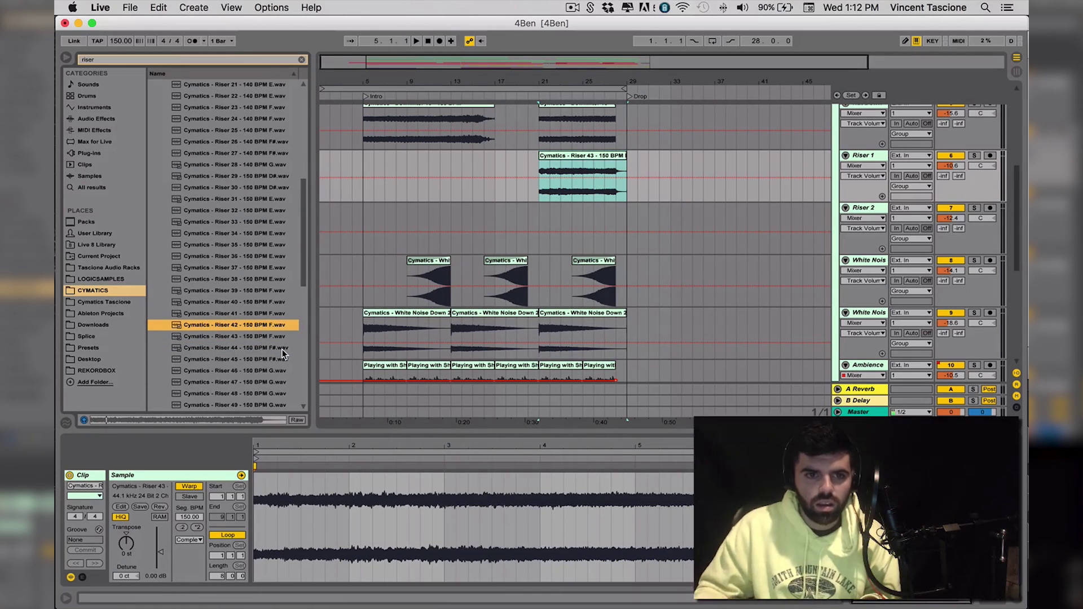
drag(259, 324, 522, 212)
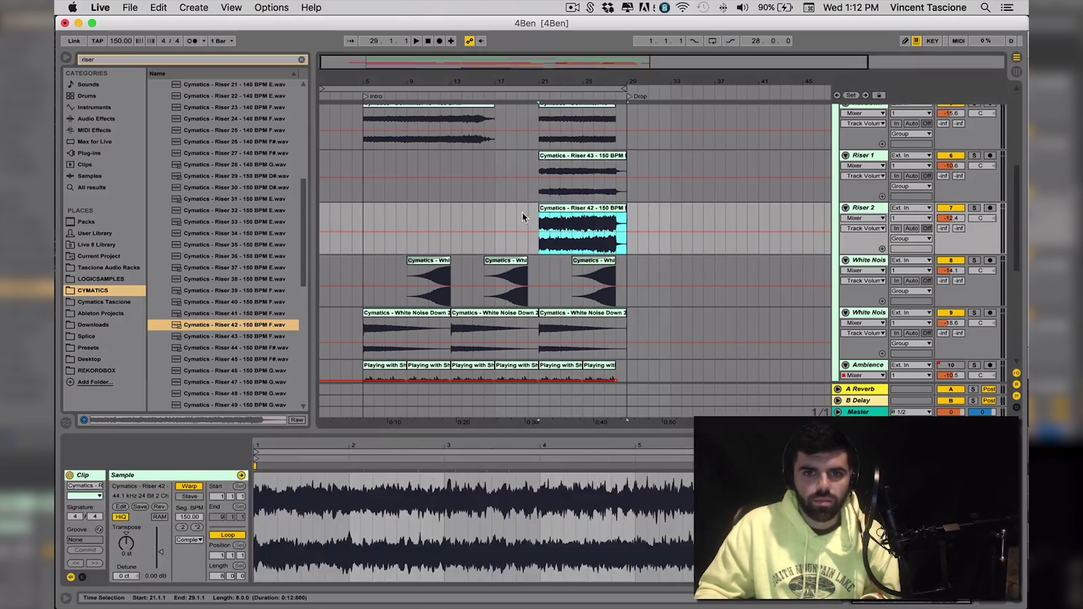
Play both risers from bar 20 and delete the Riser 42 clip from the Riser 2 track
click(522, 213)
key(space)
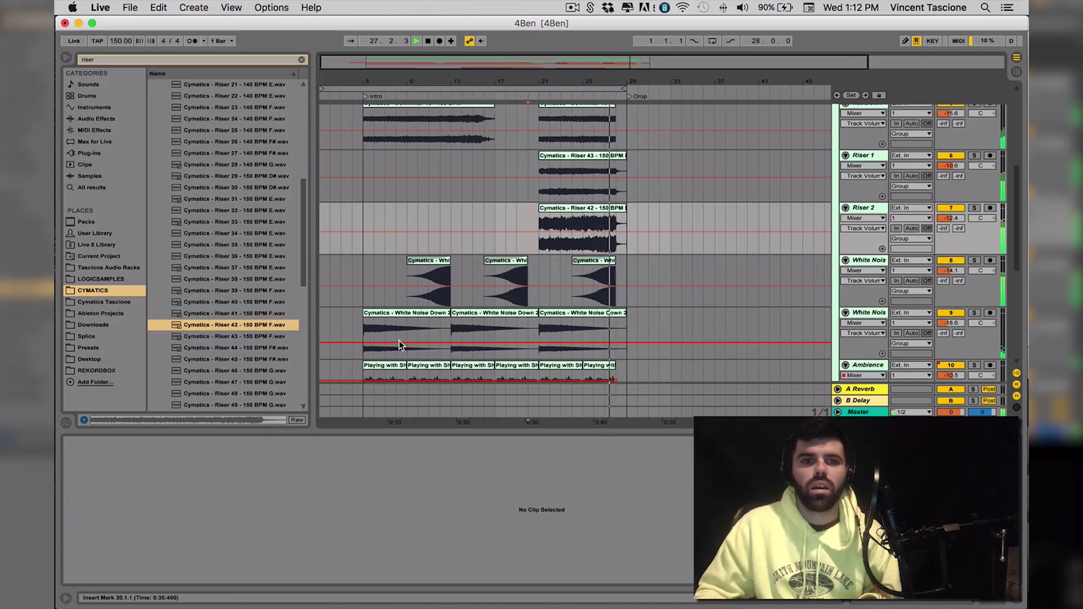
click(593, 210)
key(space)
key(Delete)
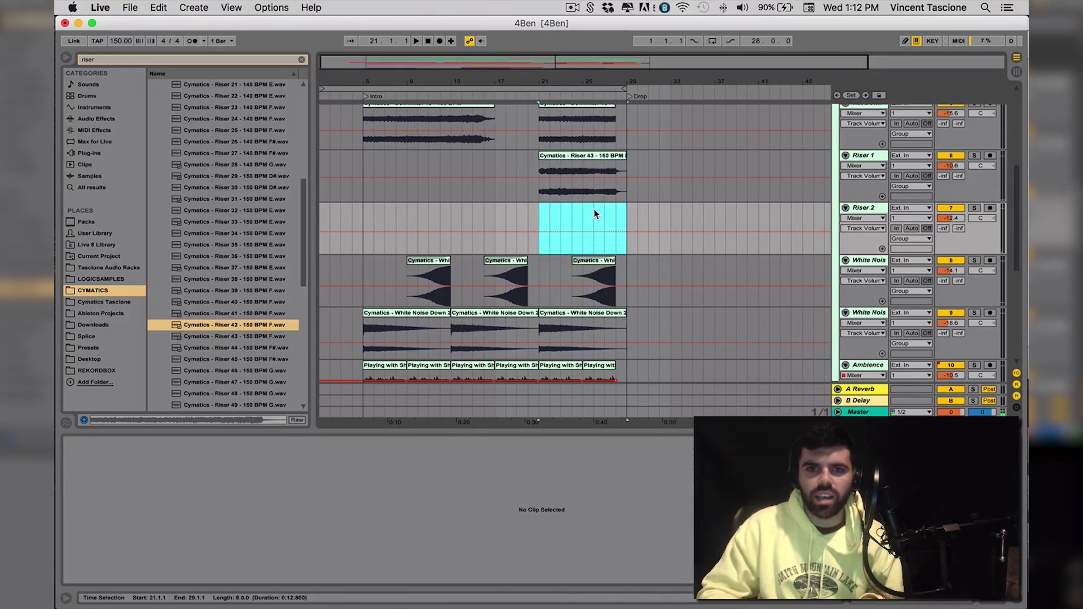
Audition the 150 BPM E risers and place Cymatics - Riser 32 on the Riser 2 track at bar 21
click(539, 194)
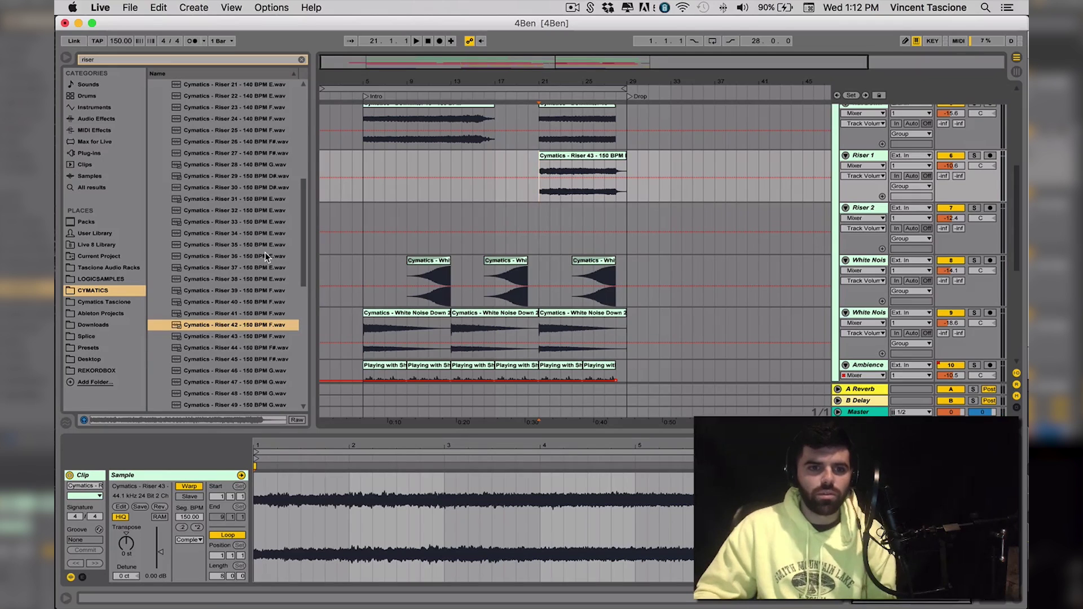
scroll(265, 253, up, 2)
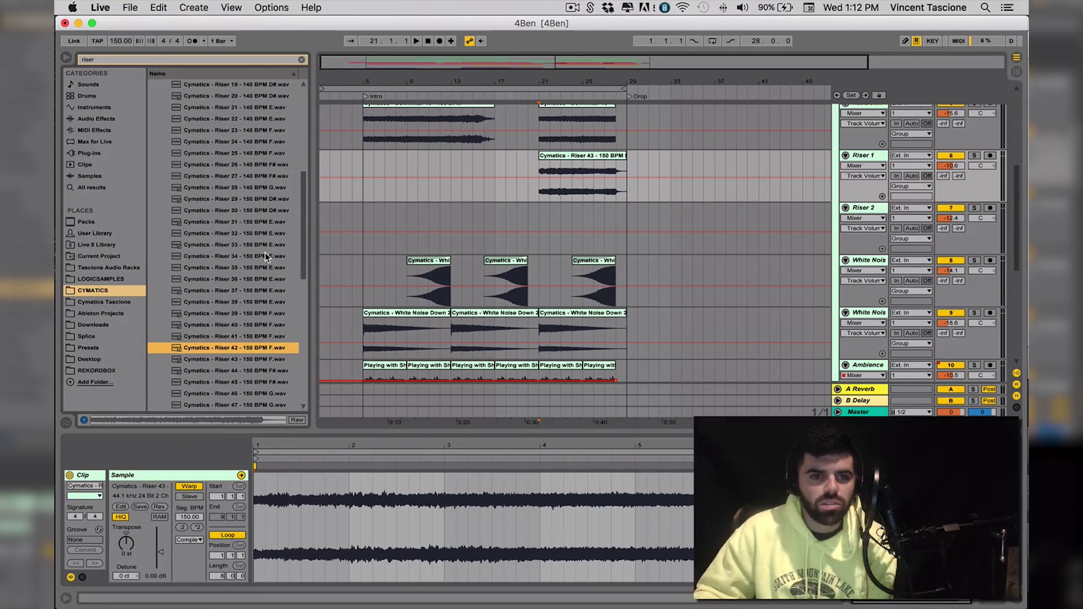
click(266, 255)
key(Up)
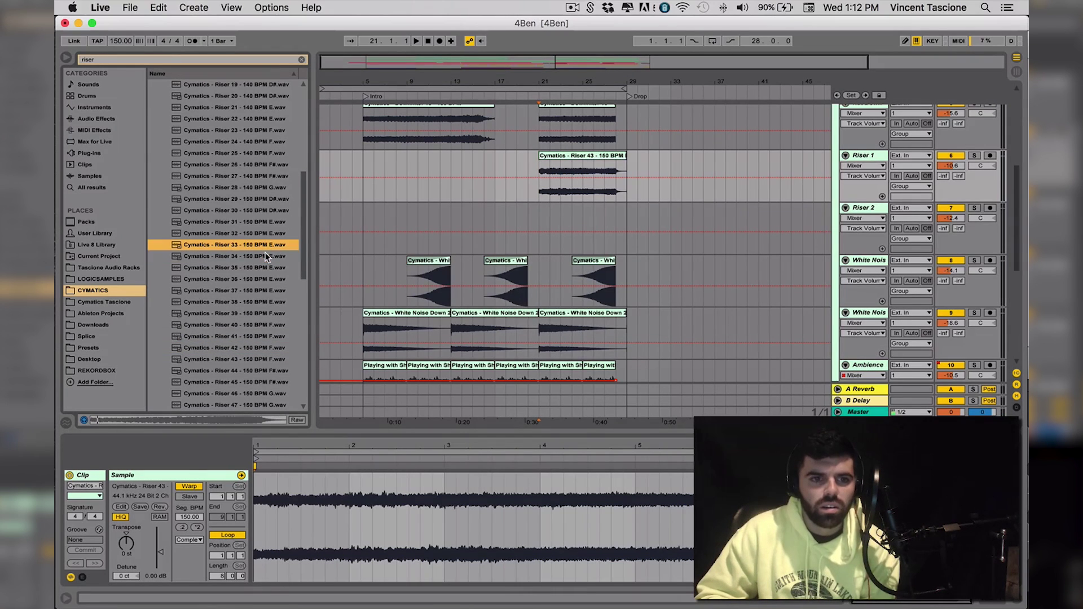
key(Up)
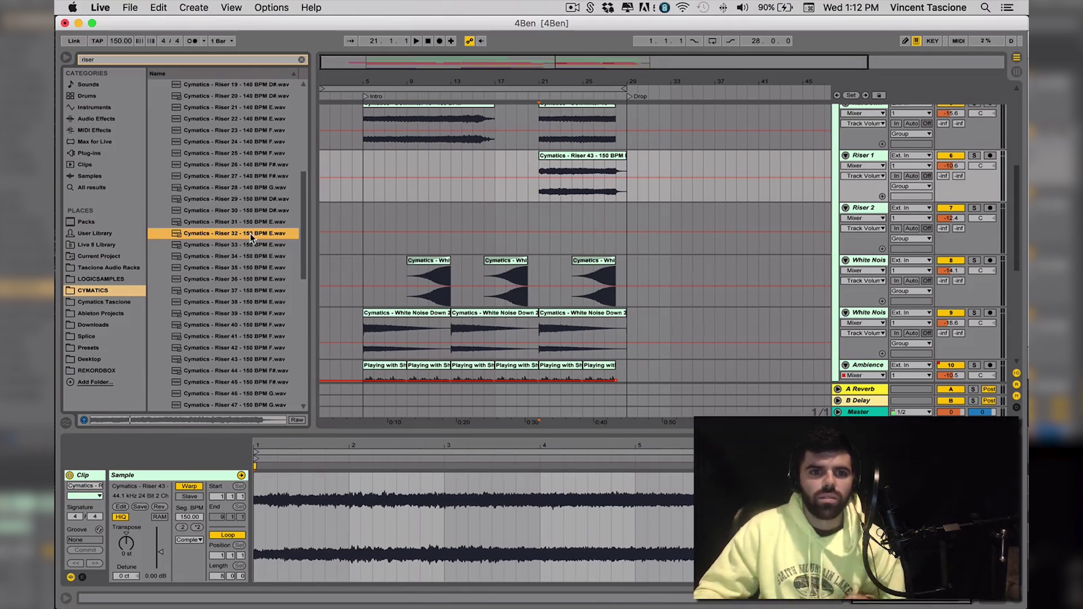
drag(243, 232, 541, 231)
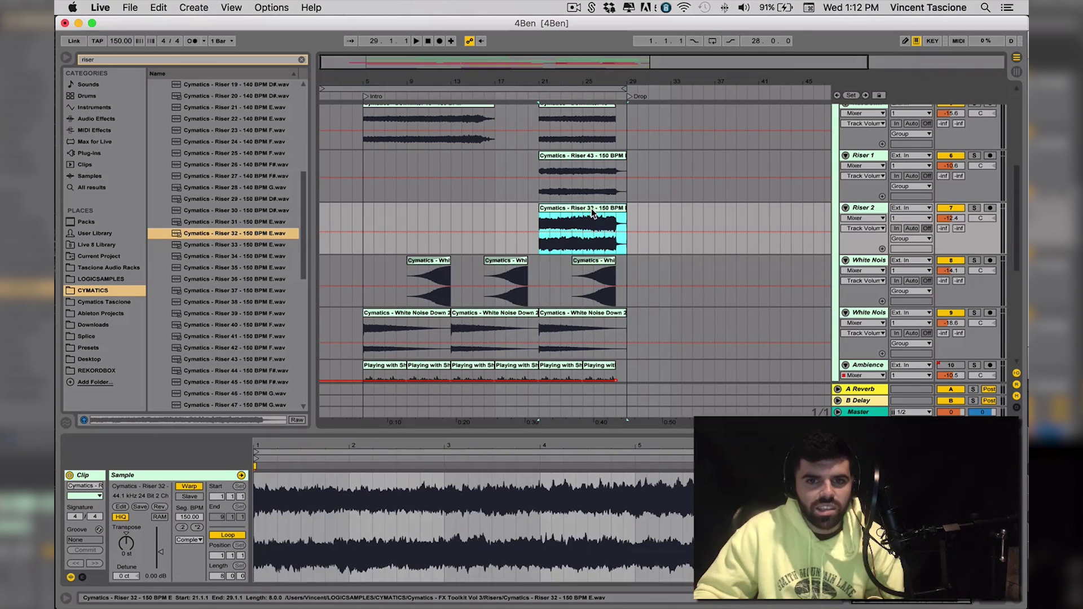
click(339, 449)
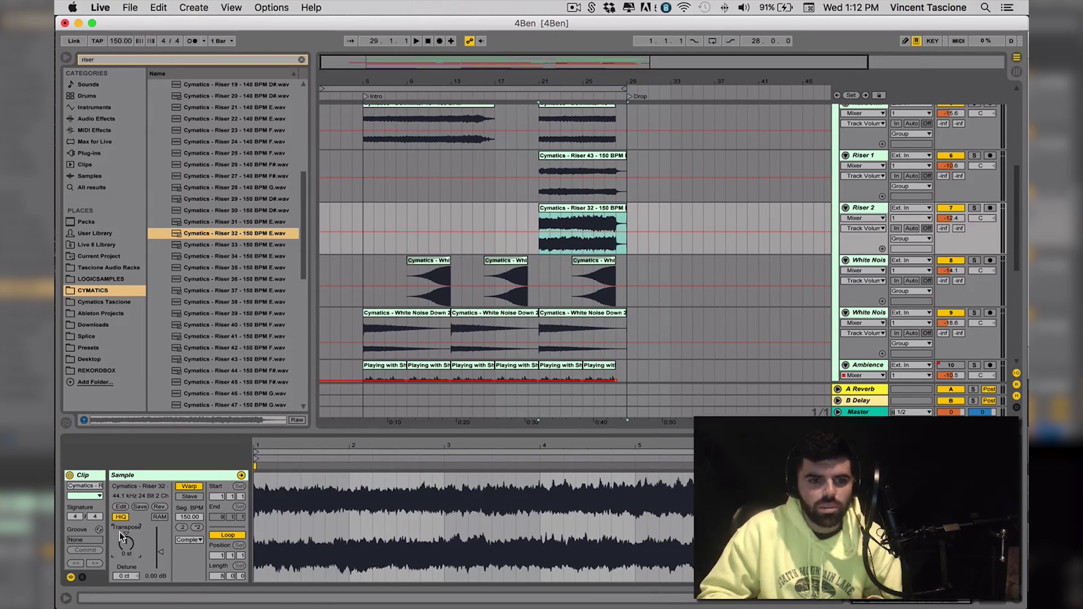
Duplicate the Riser 2 track and place Cymatics - Riser 35 - 150 BPM E on the copy at bar 21, transposed up 1 semitone
click(857, 206)
key(super+d)
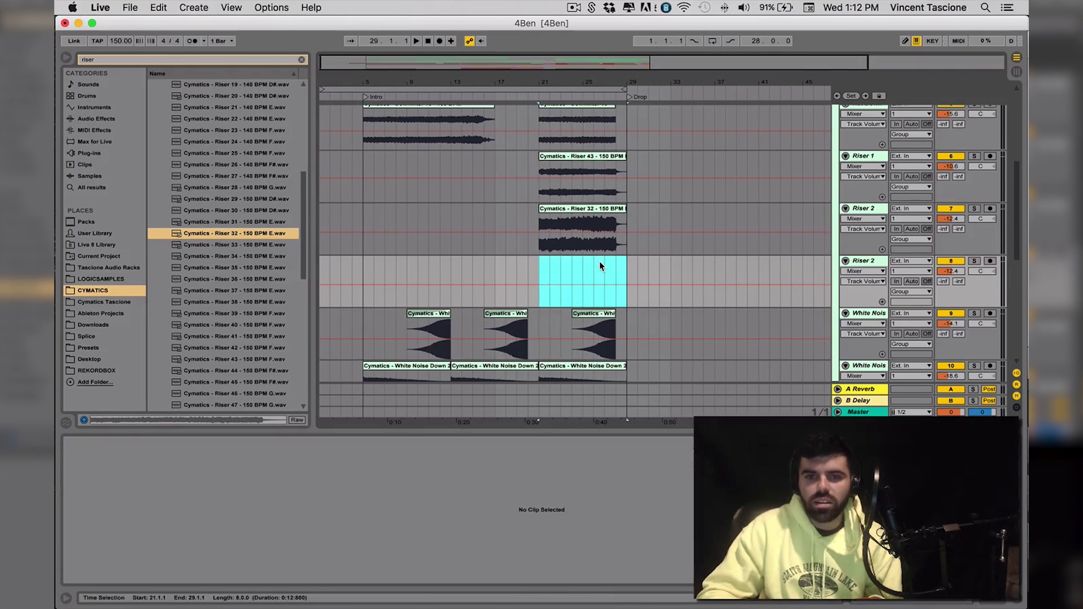
click(257, 222)
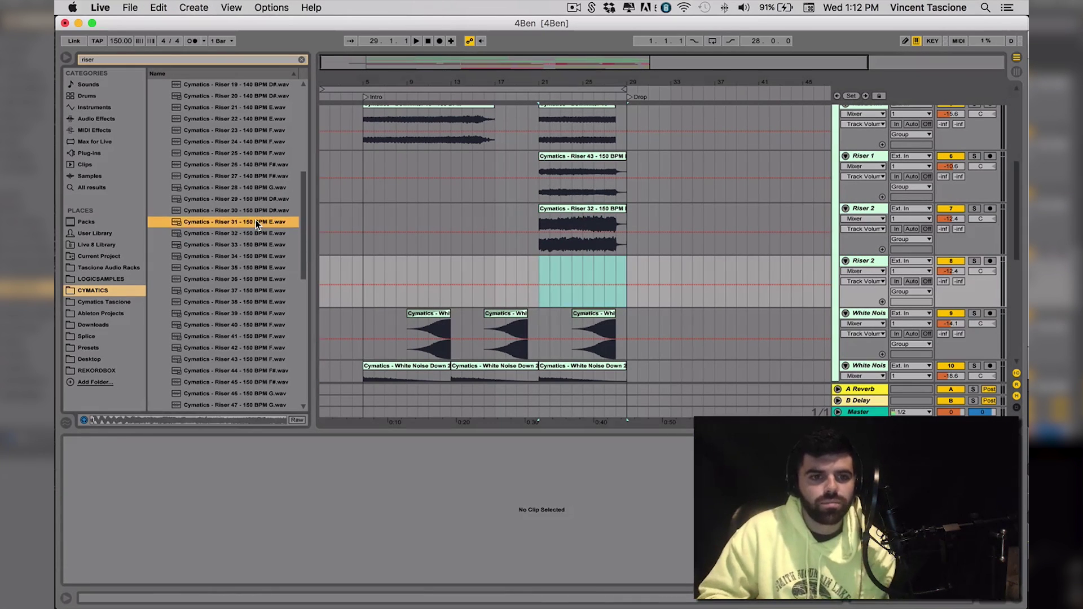
key(Down)
key(Down)
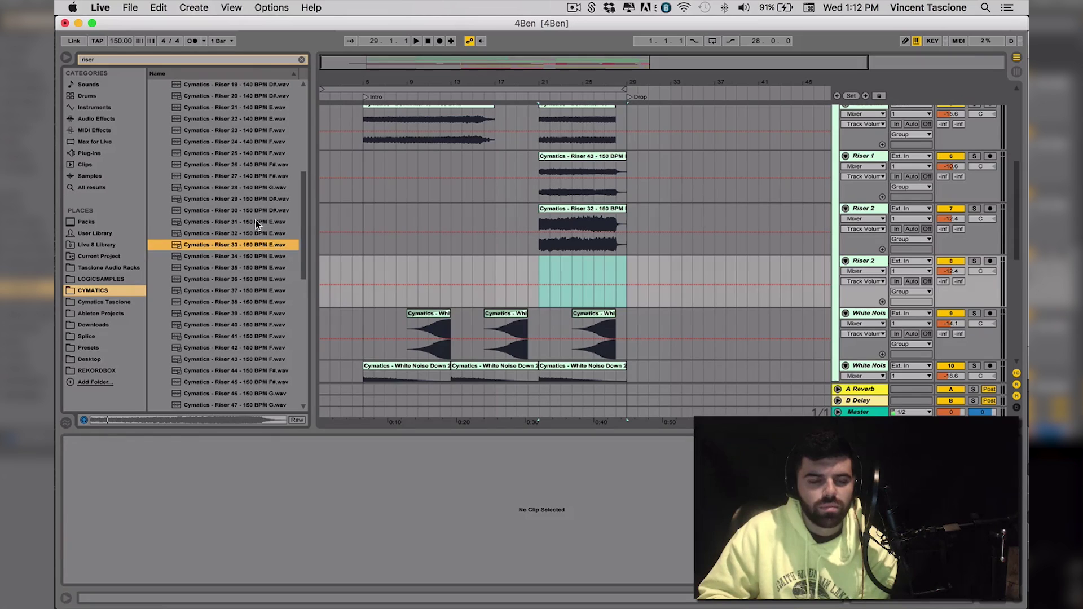
key(Down)
key(Down)
key(Up)
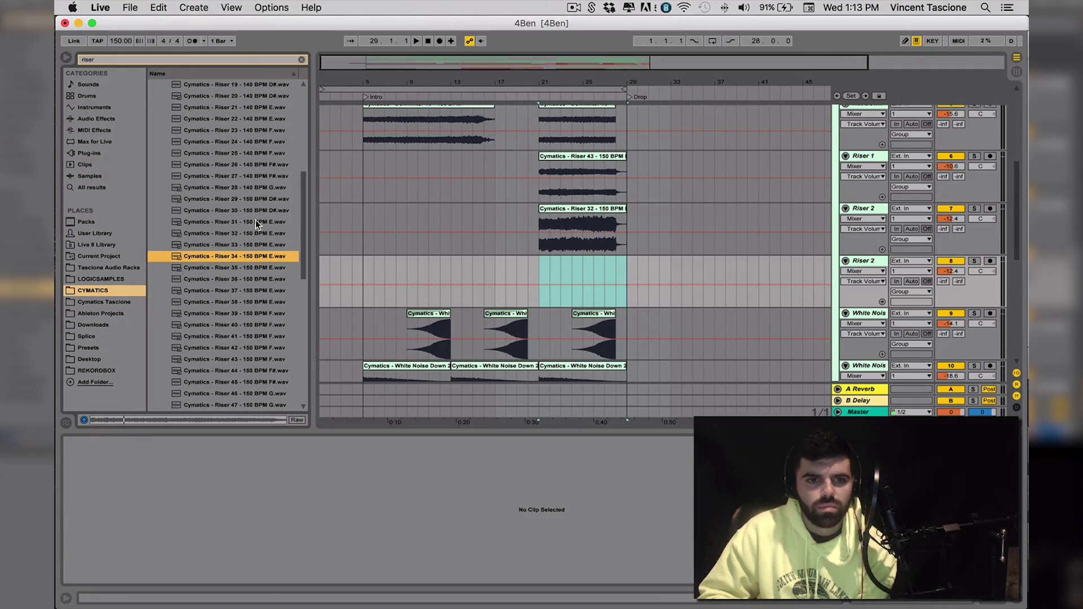
key(Down)
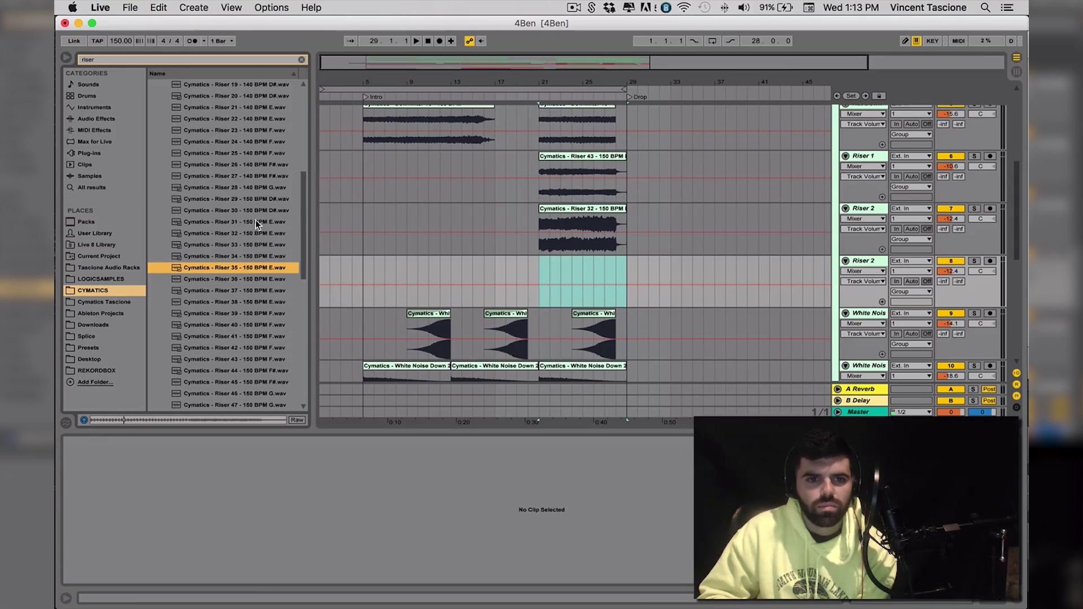
drag(249, 268, 556, 259)
click(117, 547)
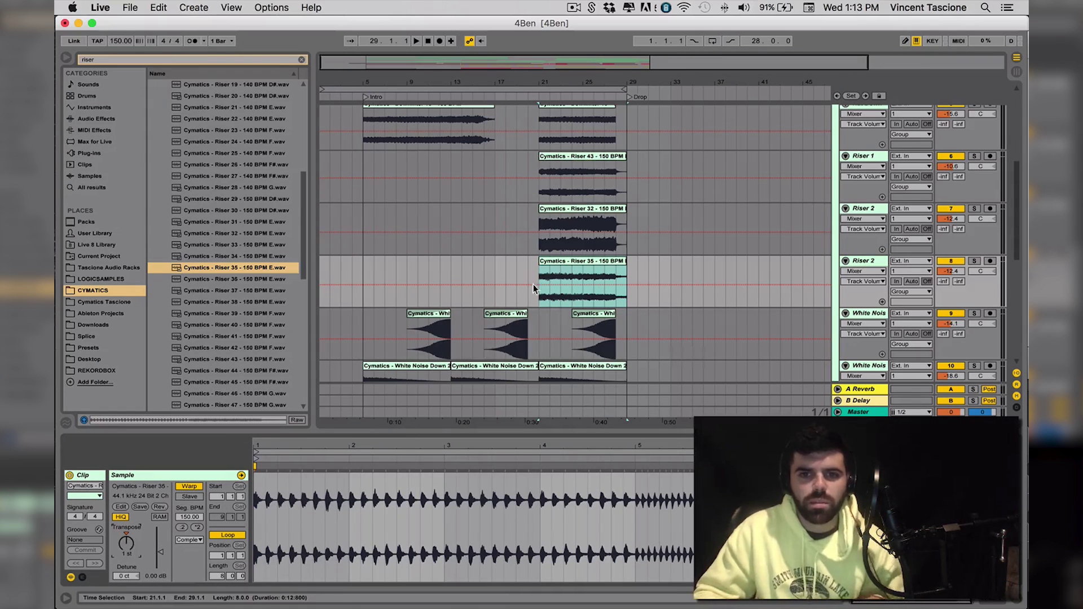
Play the layered risers from bar 21 and set the duplicated Riser 2 track's volume to -3.7
key(space)
drag(951, 271, 951, 262)
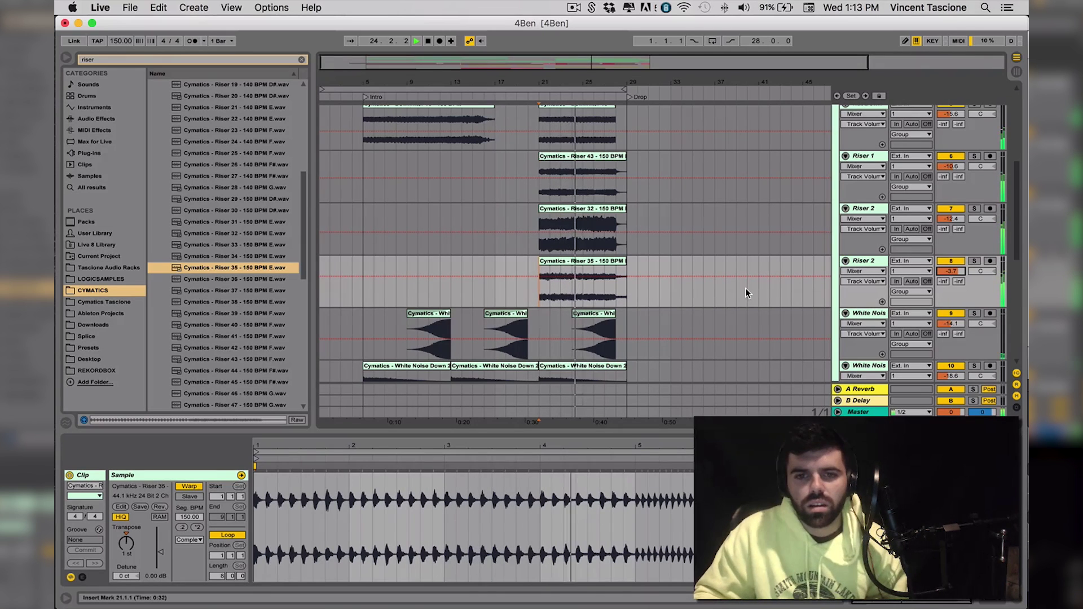
scroll(739, 311, down, 8)
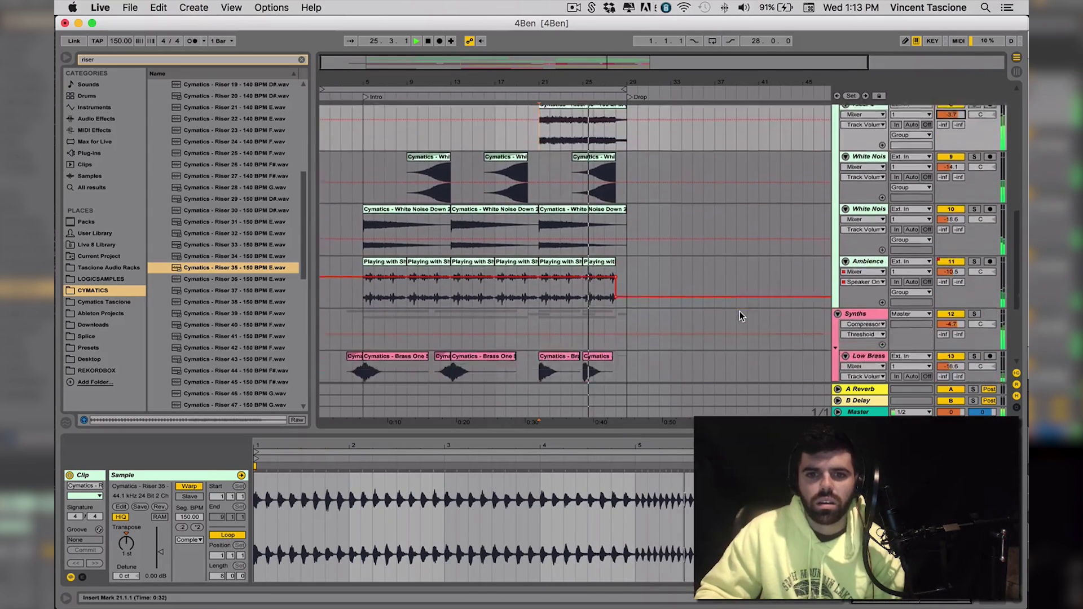
scroll(740, 312, up, 5)
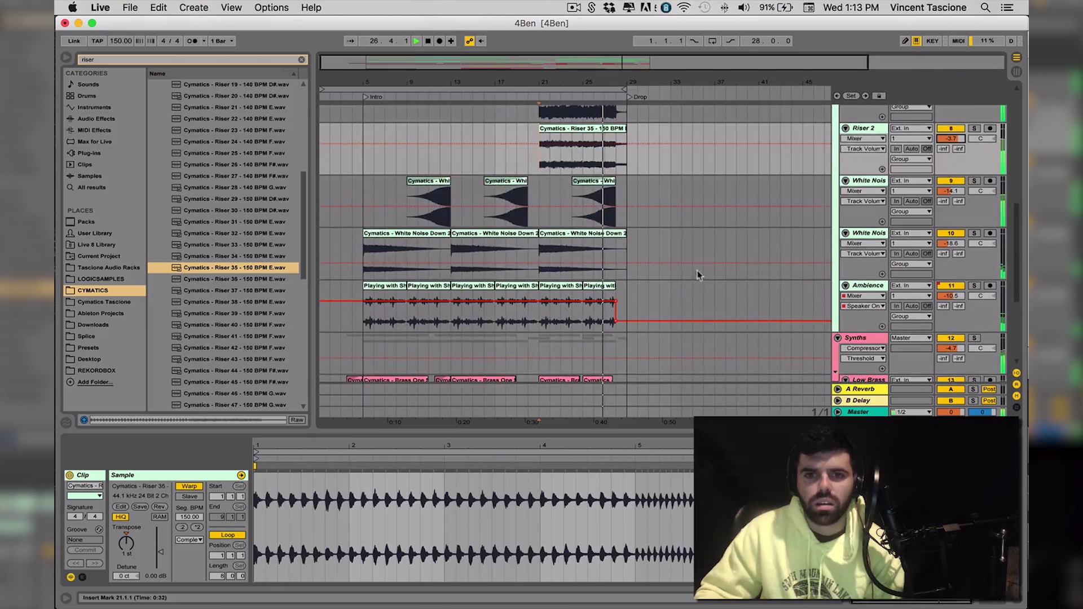
Trim the Riser 35 clip so that it ends at bar 28 and stop playback
drag(623, 138, 616, 139)
scroll(620, 169, up, 4)
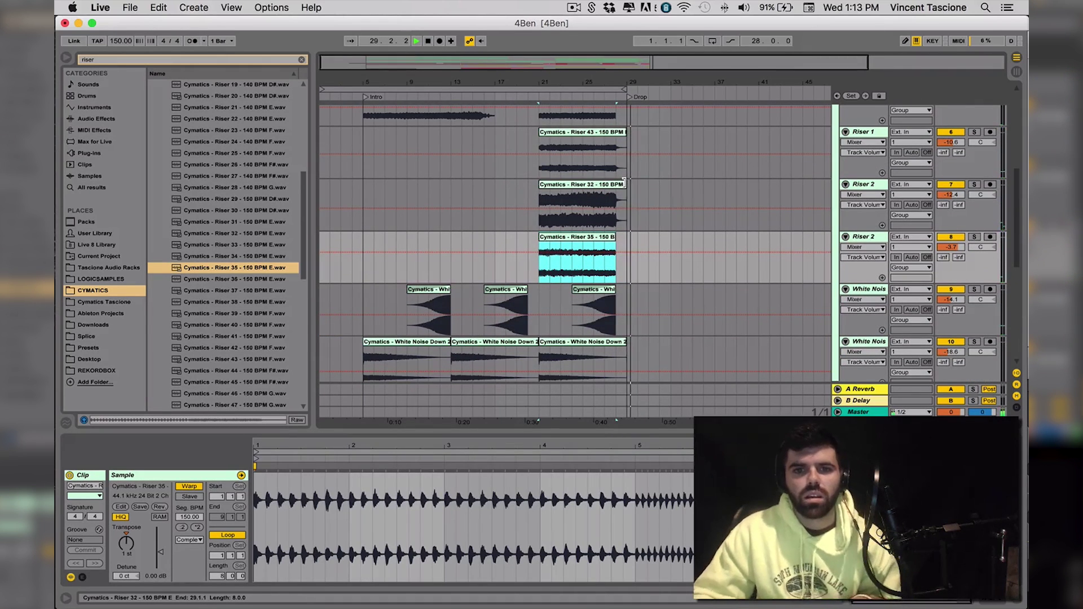
key(space)
Unfreeze the Chords track in the Synths group
scroll(621, 243, down, 5)
scroll(622, 244, down, 3)
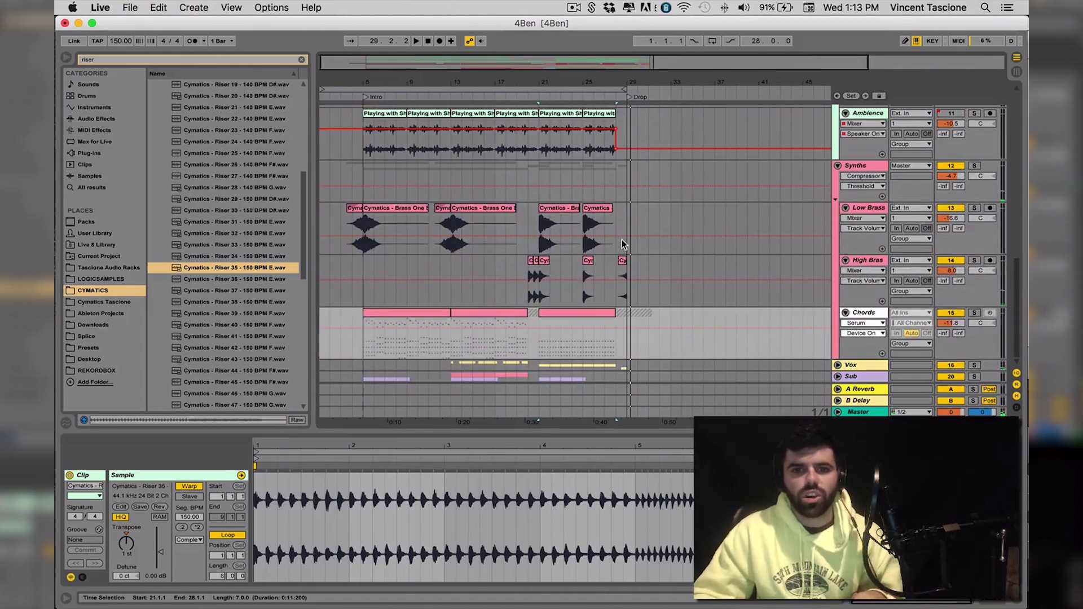
click(865, 313)
scroll(865, 314, up, 1)
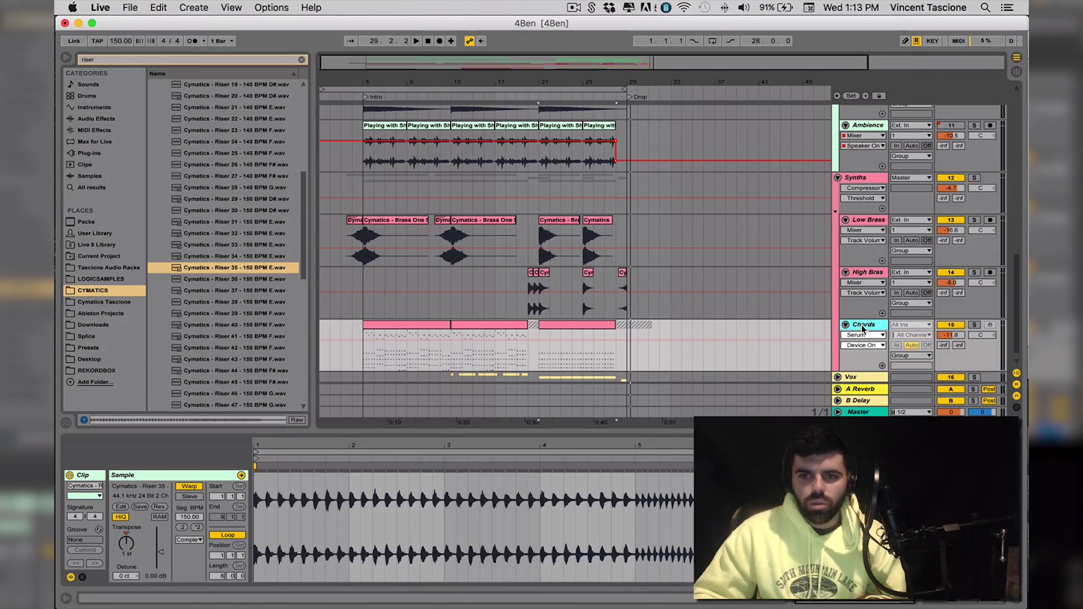
right_click(862, 325)
click(899, 397)
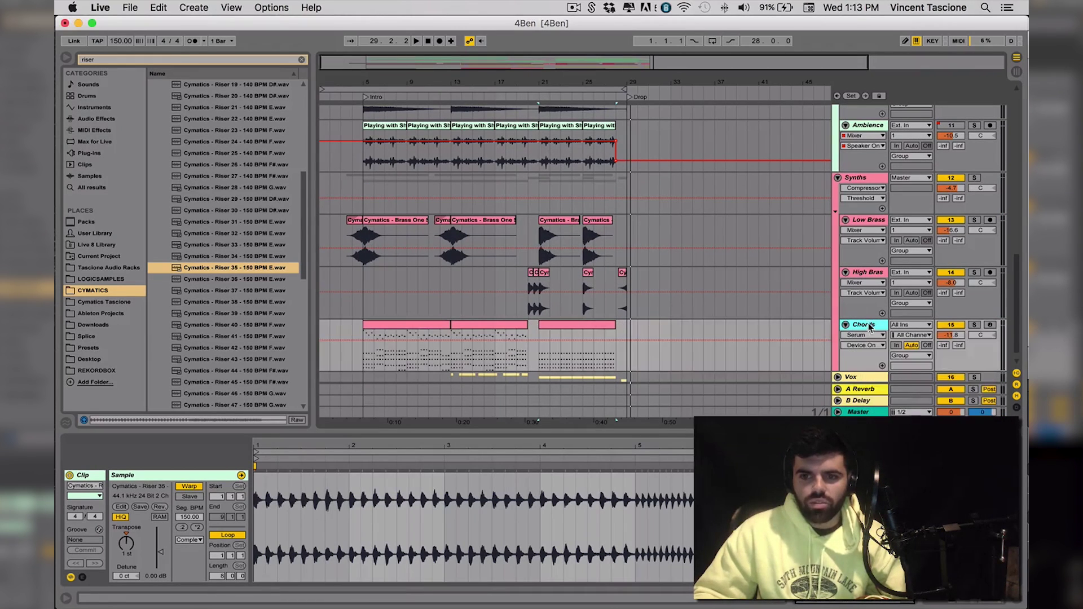
Open the Chords clip at bar 21 and show its pitch bend envelope
scroll(572, 297, down, 1)
click(575, 316)
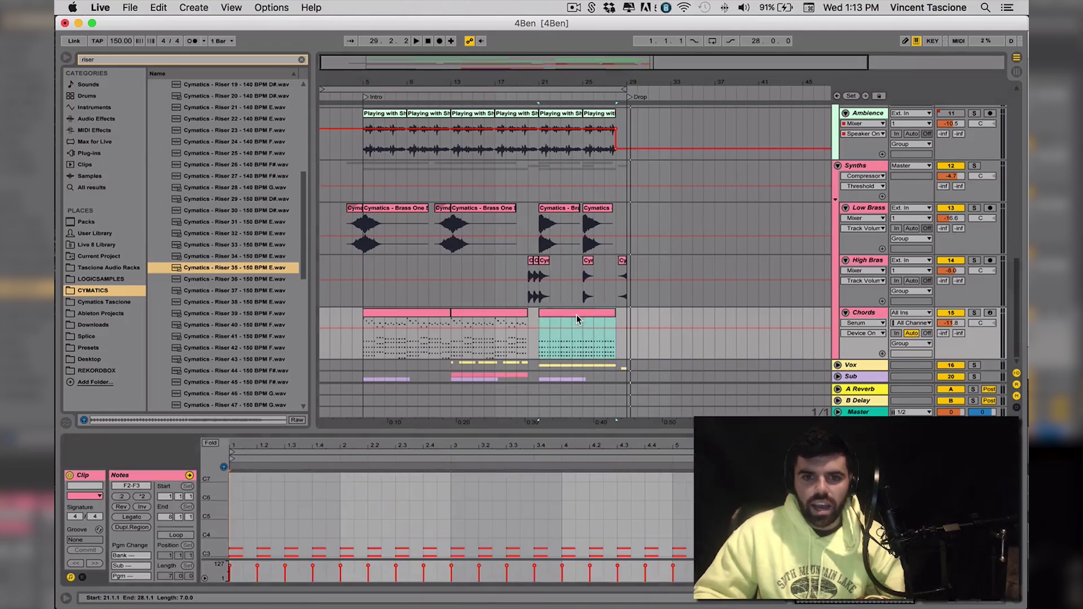
click(865, 333)
click(83, 576)
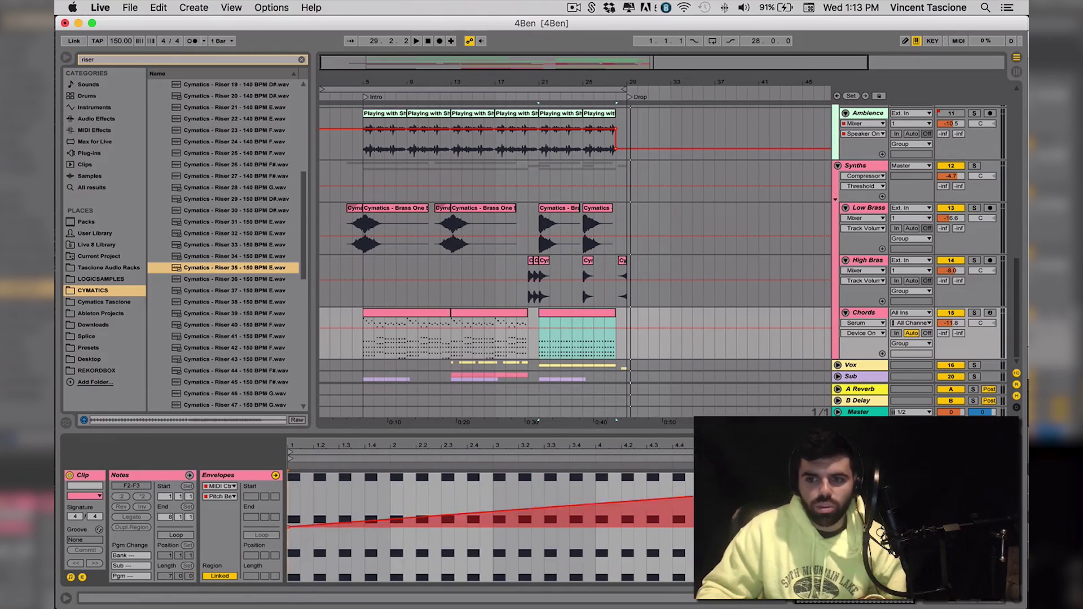
Solo the Chords track, play it from bars 13 and 21, and end the solo to hear the full mix
click(453, 348)
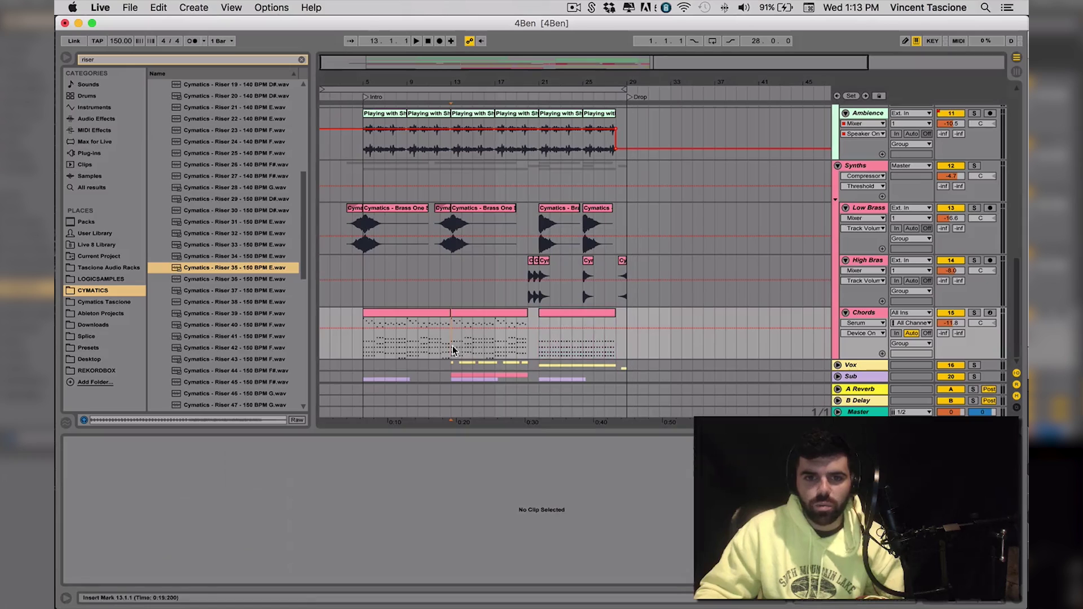
click(974, 313)
key(space)
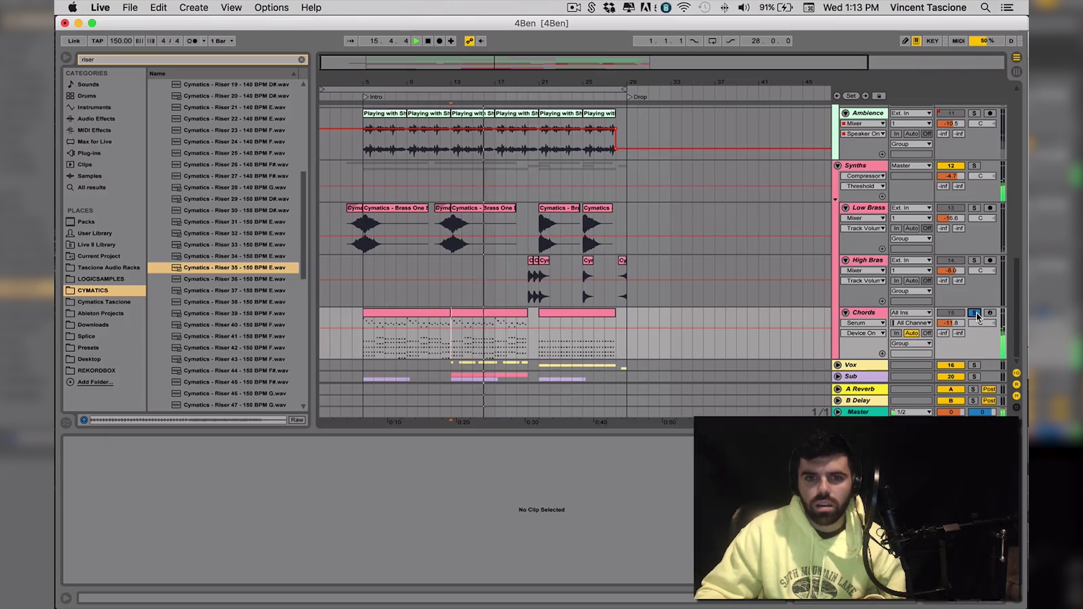
key(space)
click(536, 350)
key(space)
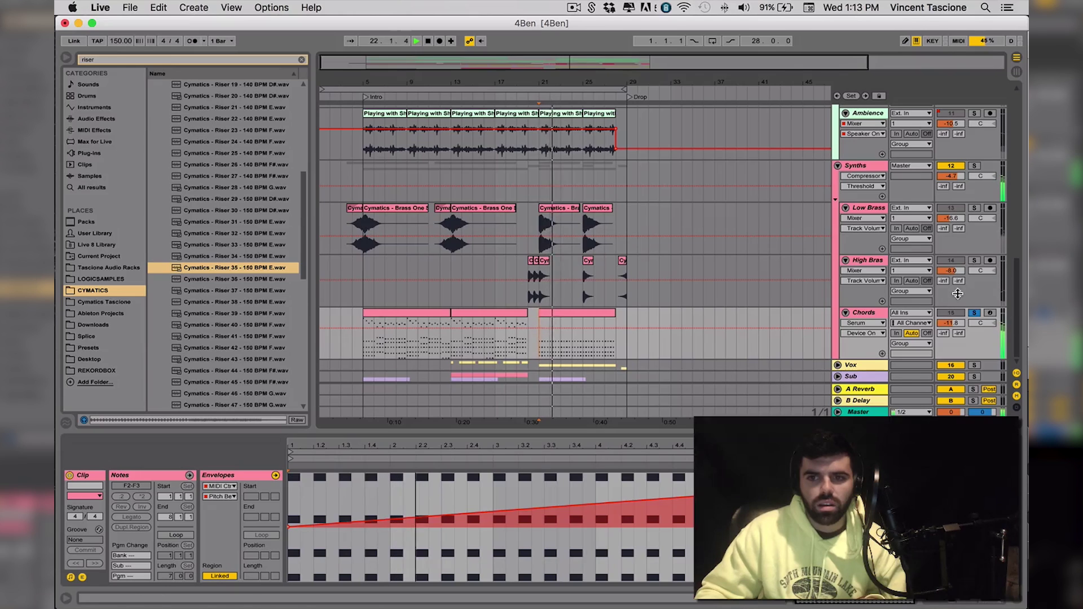
click(973, 312)
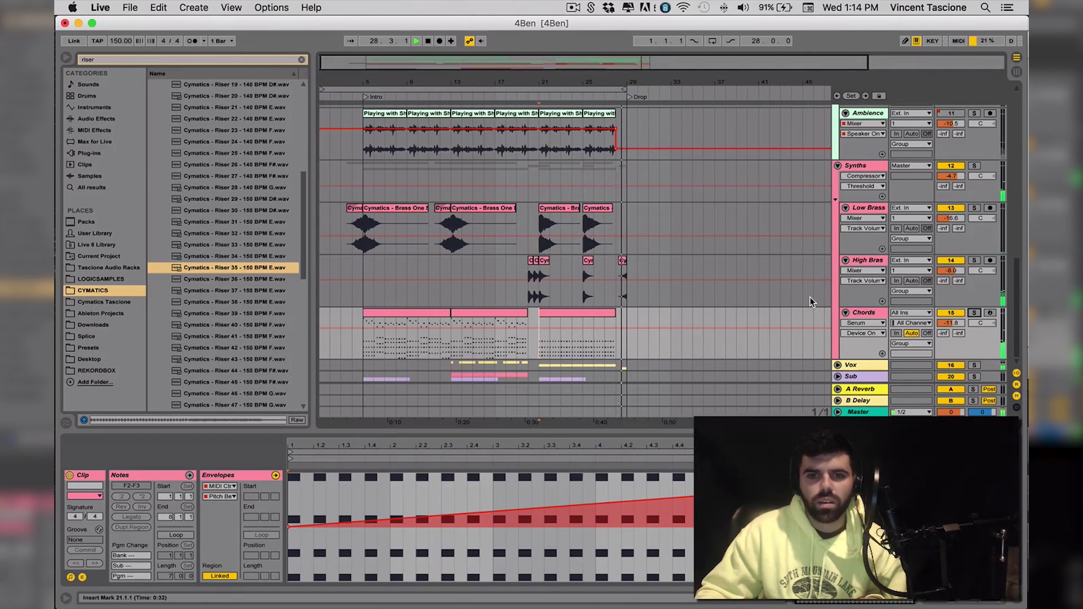
key(space)
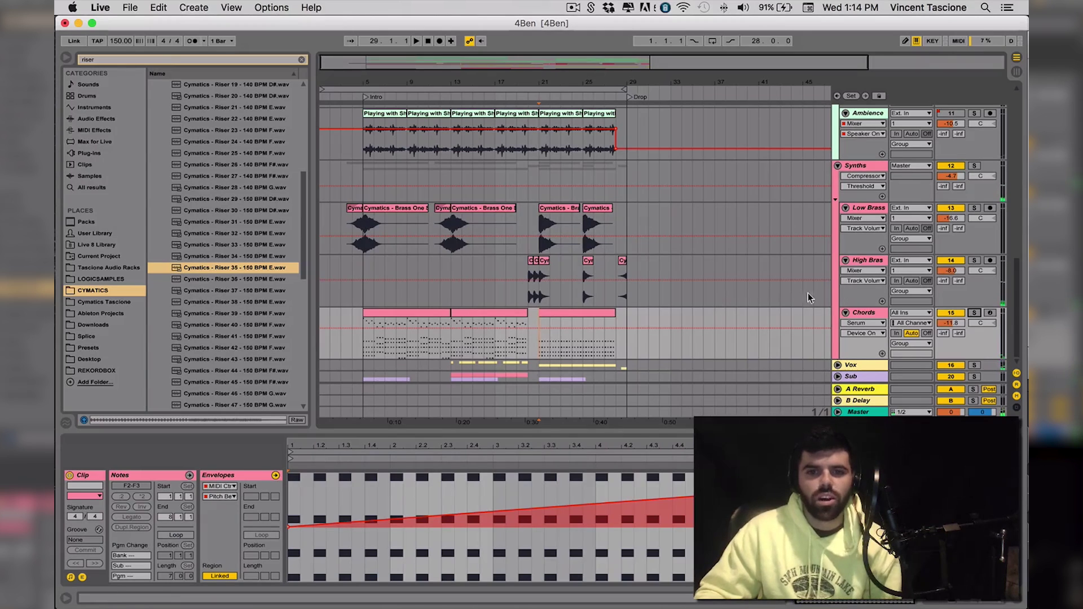
Delete the empty Regular track from the Fx group
scroll(792, 321, up, 3)
scroll(787, 318, up, 6)
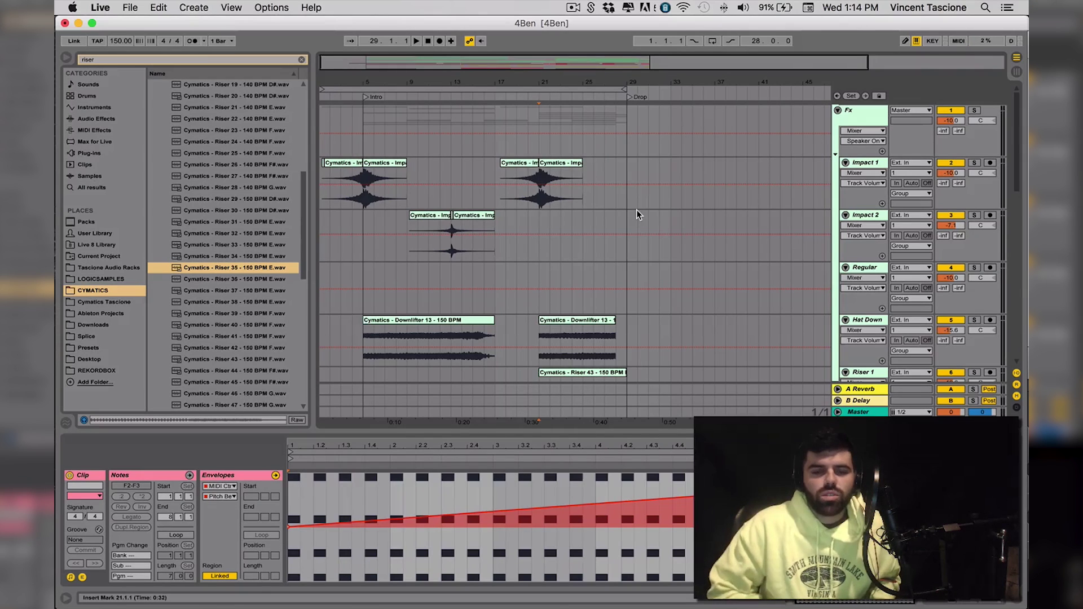
scroll(636, 215, down, 7)
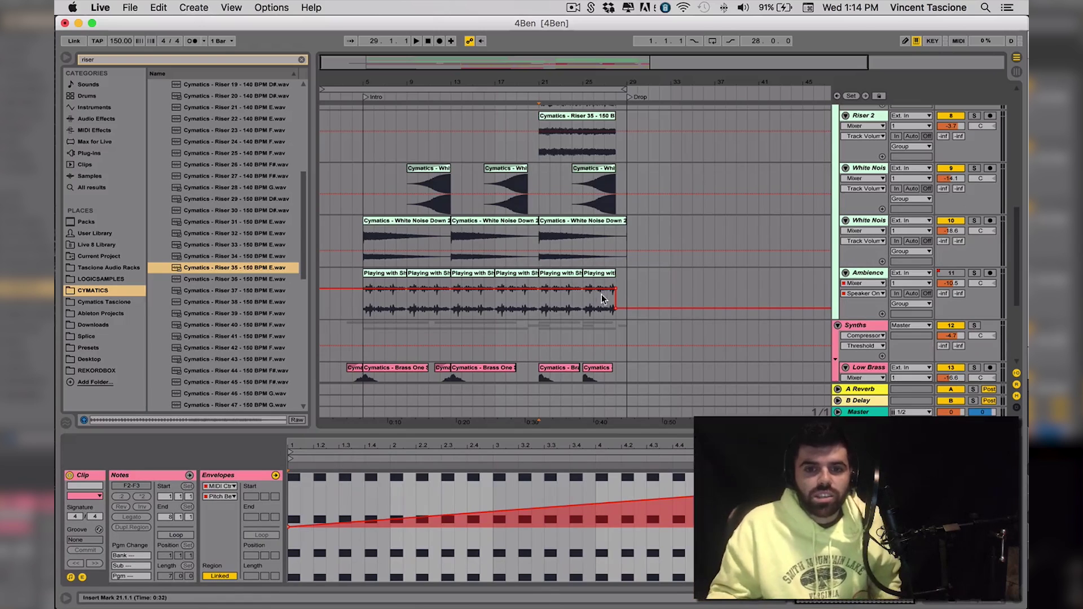
scroll(631, 284, up, 6)
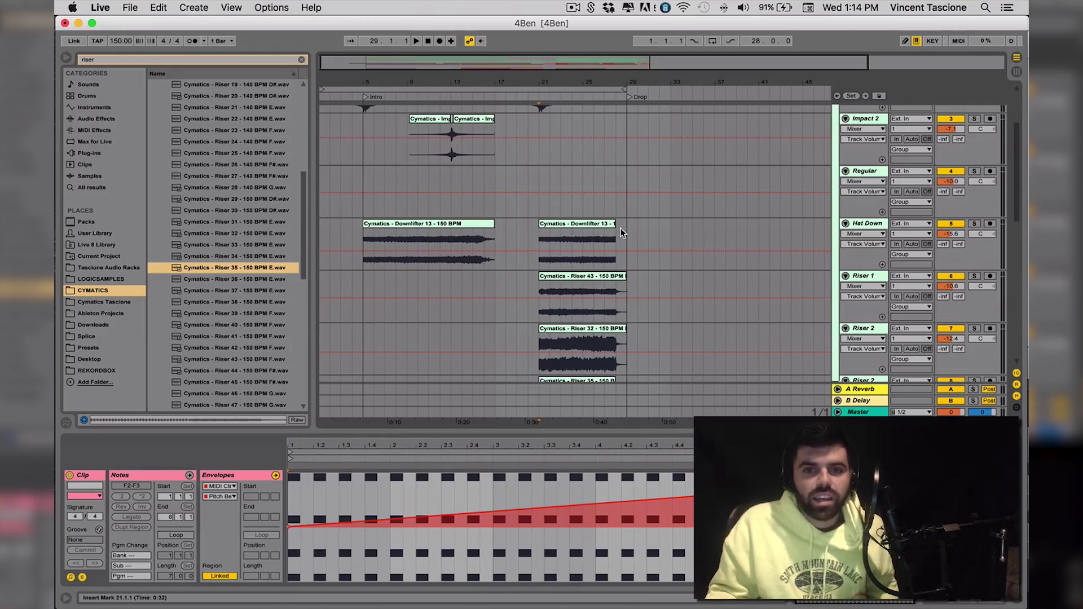
scroll(693, 201, up, 3)
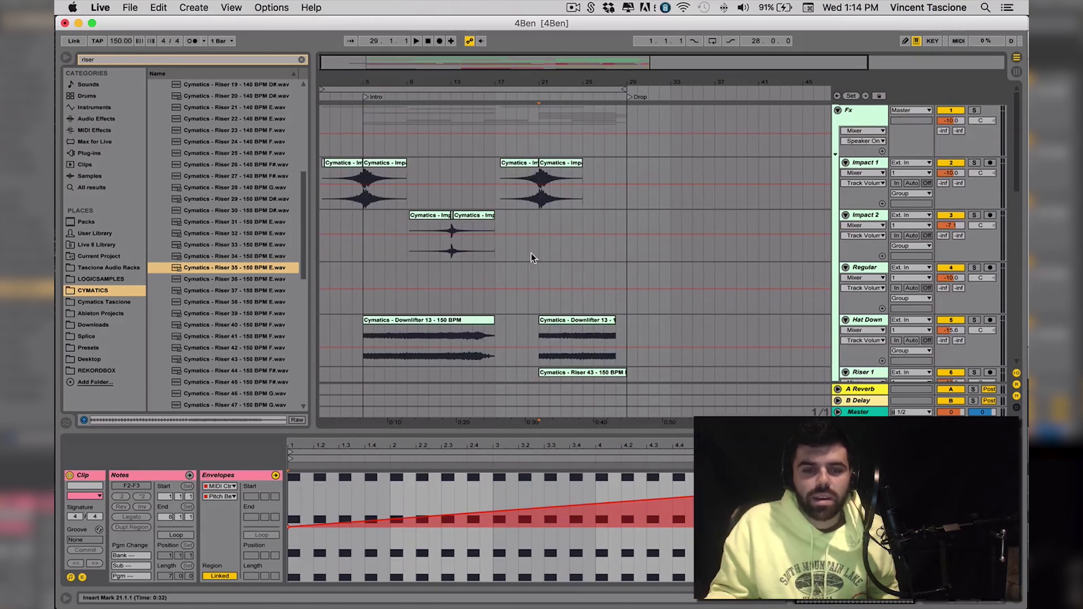
click(867, 271)
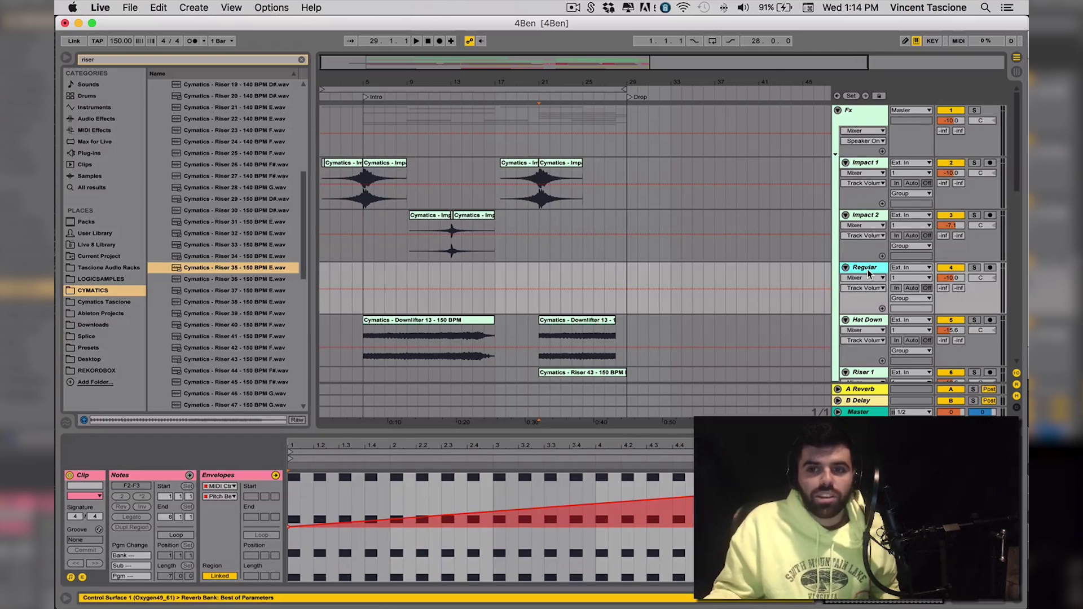
key(Delete)
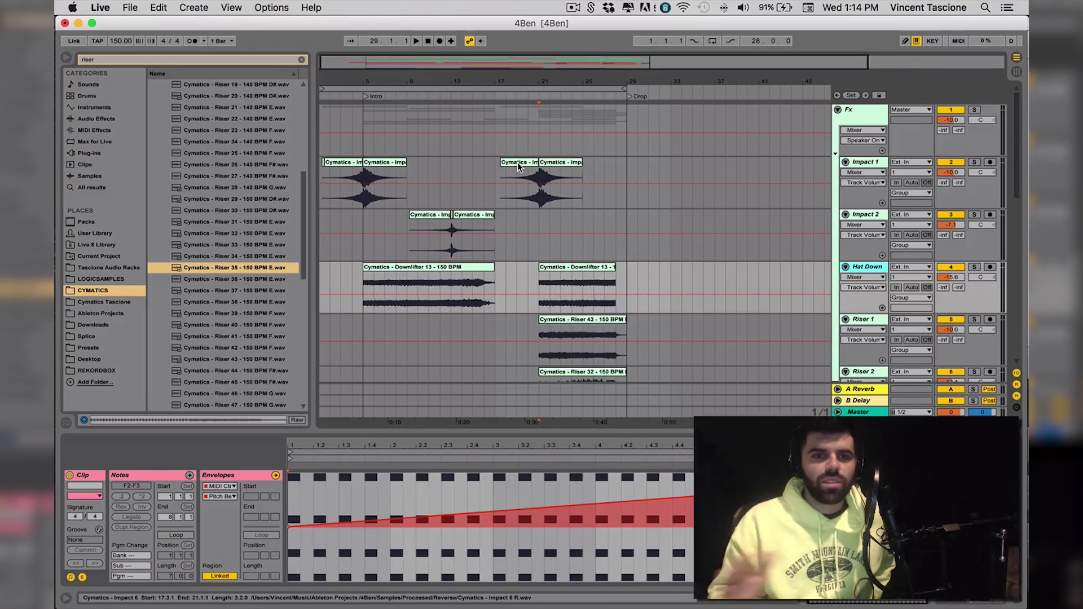
Look over the intro's FX layers, from the impacts and downlifter through the risers and white noise to the ambience
scroll(443, 179, down, 3)
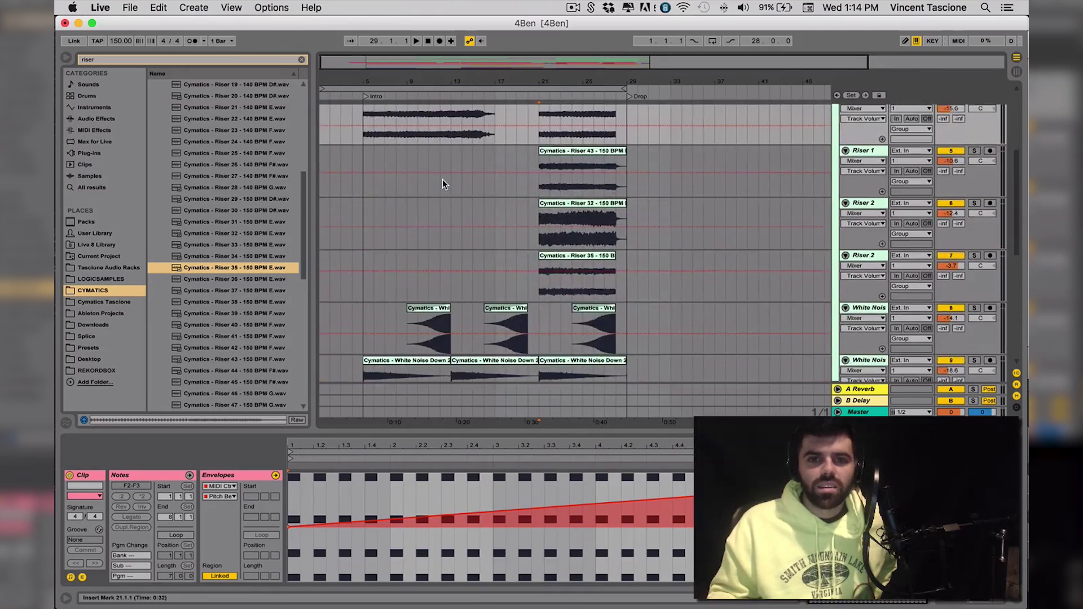
scroll(442, 184, down, 2)
scroll(442, 184, right, 1)
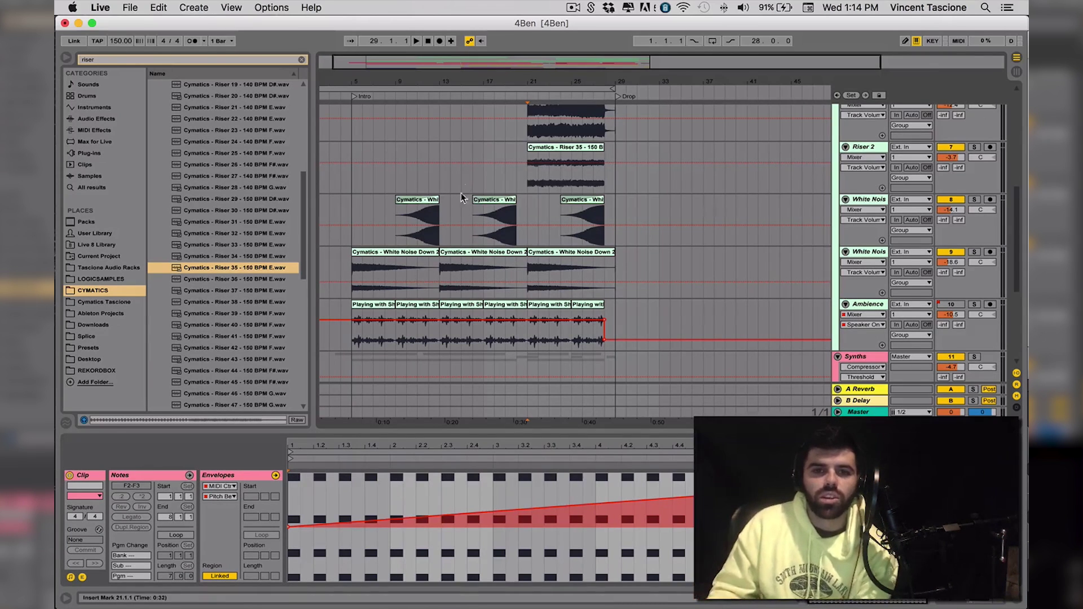
scroll(463, 186, up, 5)
scroll(439, 201, down, 5)
scroll(439, 201, left, 1)
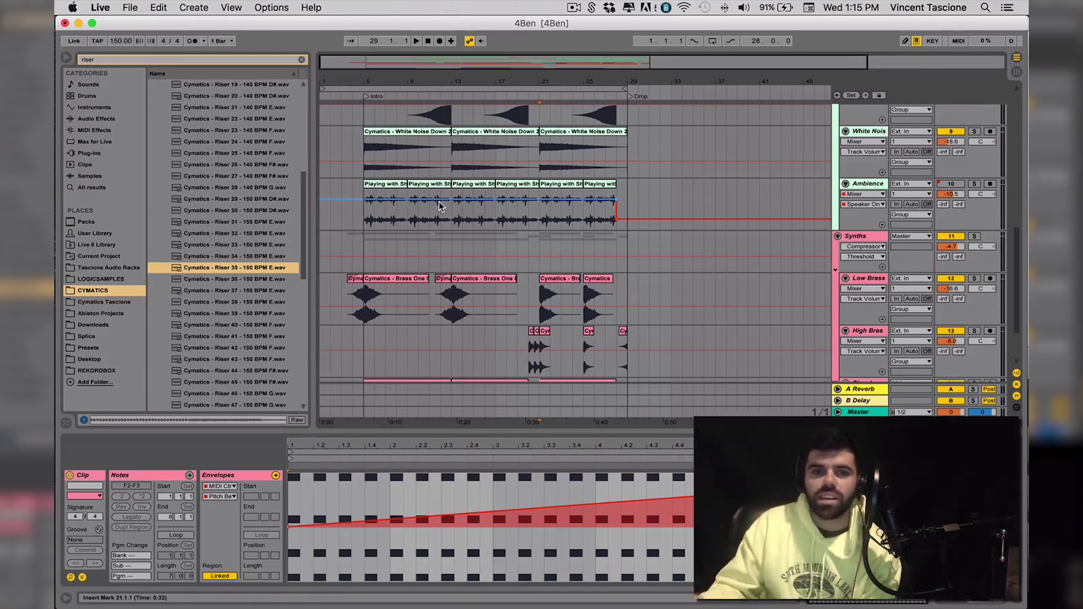
scroll(446, 214, up, 5)
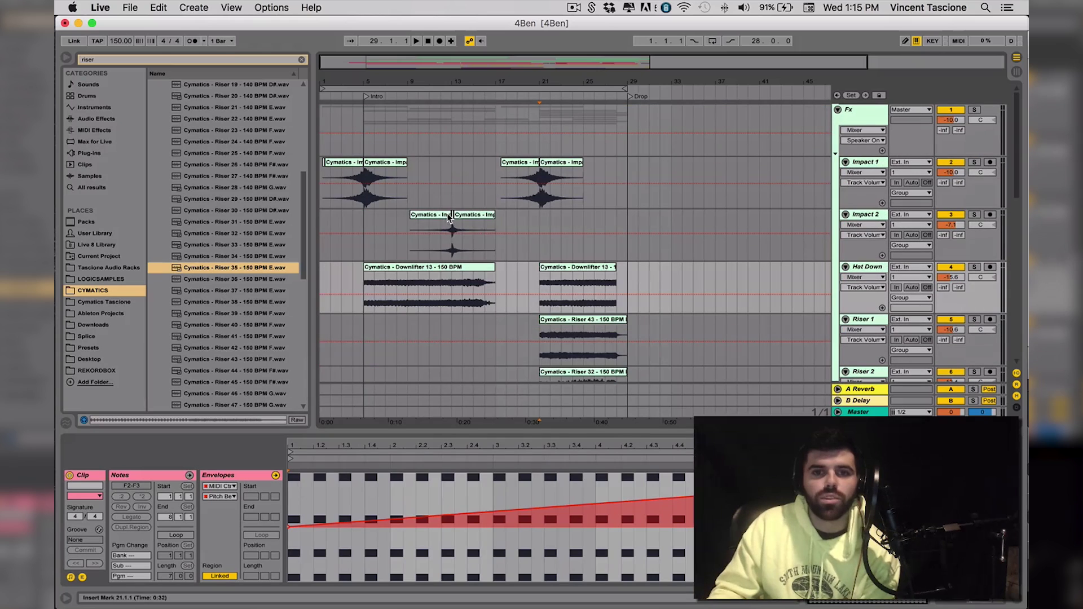